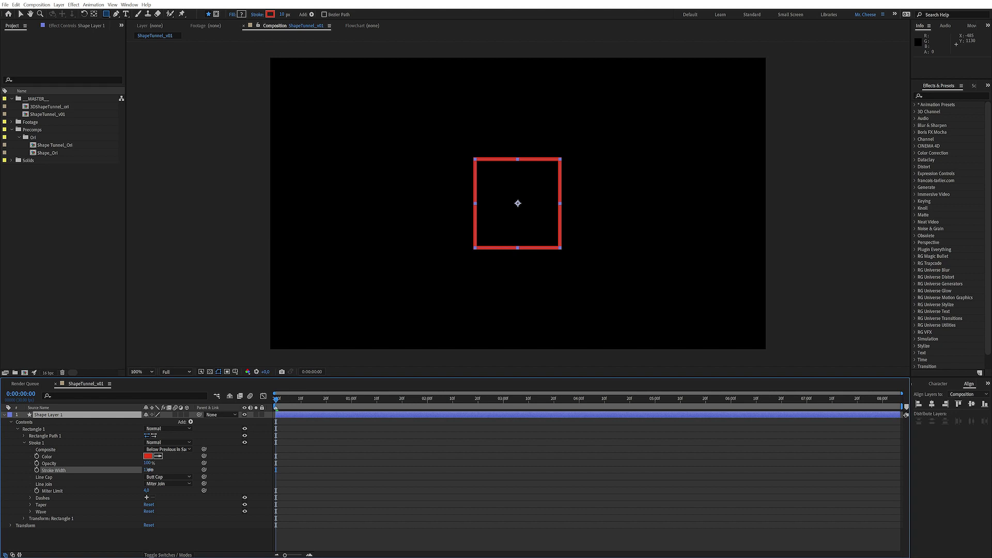
Step: Reduce the stroke width of the red rectangle and collapse the shape layer's properties
left_click_drag(150, 469, 146, 469)
left_click(252, 460)
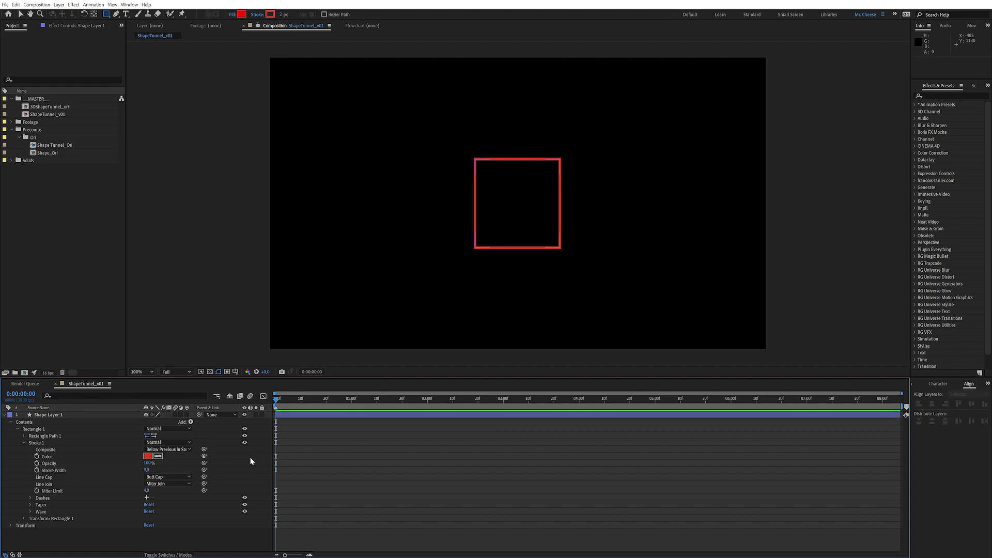
left_click(4, 415)
left_click(39, 416)
left_click(60, 444)
Step: Pre-compose the rectangle's shape layer as "Shape", moving all attributes into the new composition
left_click(73, 416)
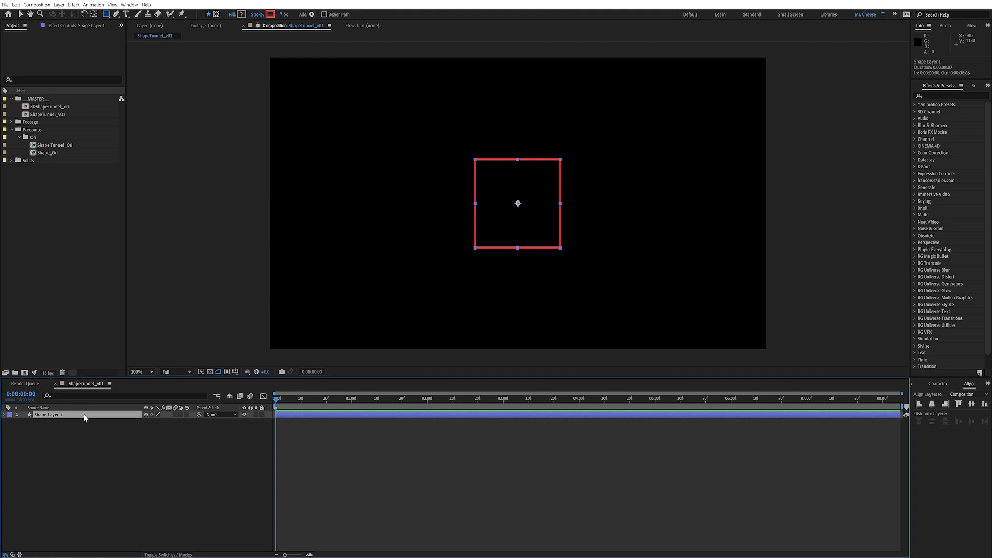
key("ctrl+shift+c")
type("Shape")
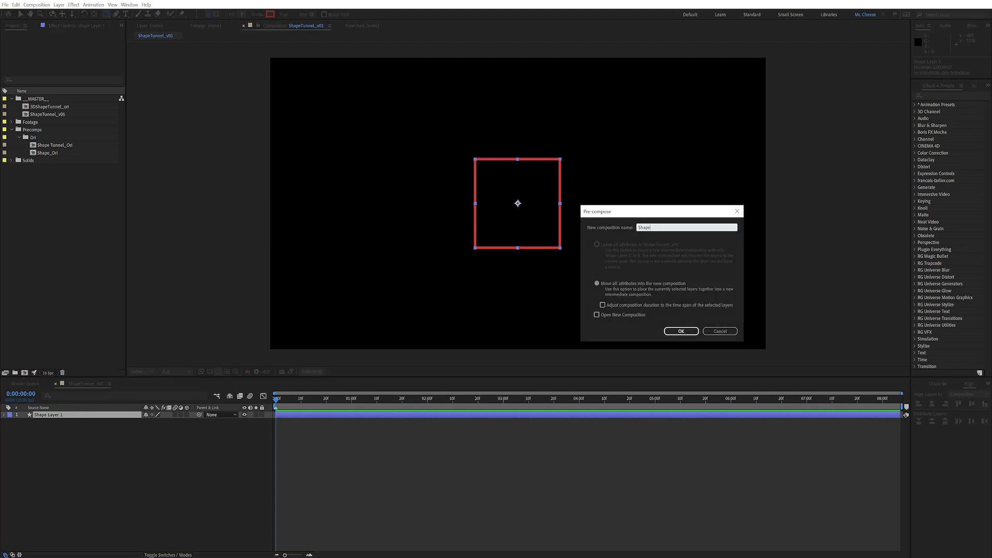
left_click(681, 332)
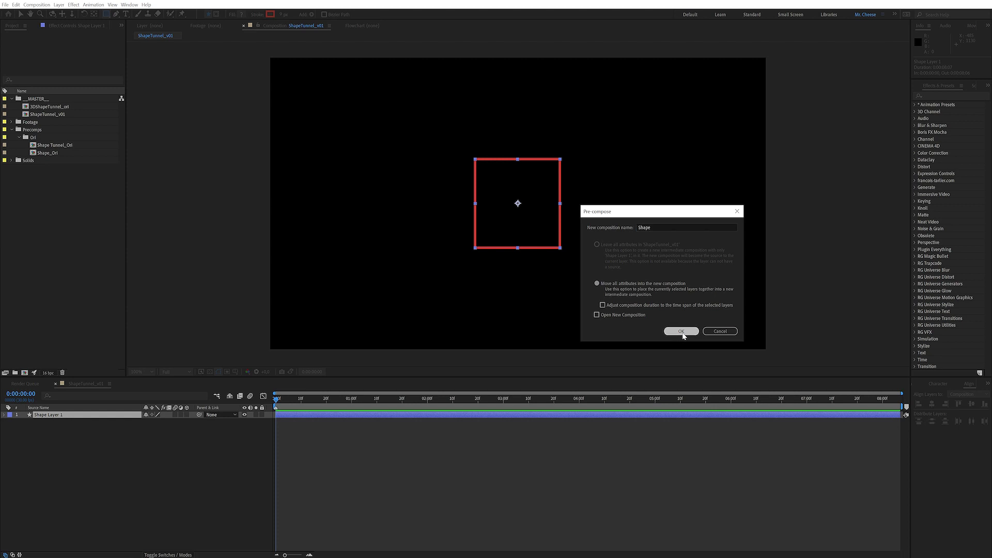
Step: Pre-compose the Shape layer as "Shape Tunnel" with all attributes moved, and deselect it
left_click(93, 415)
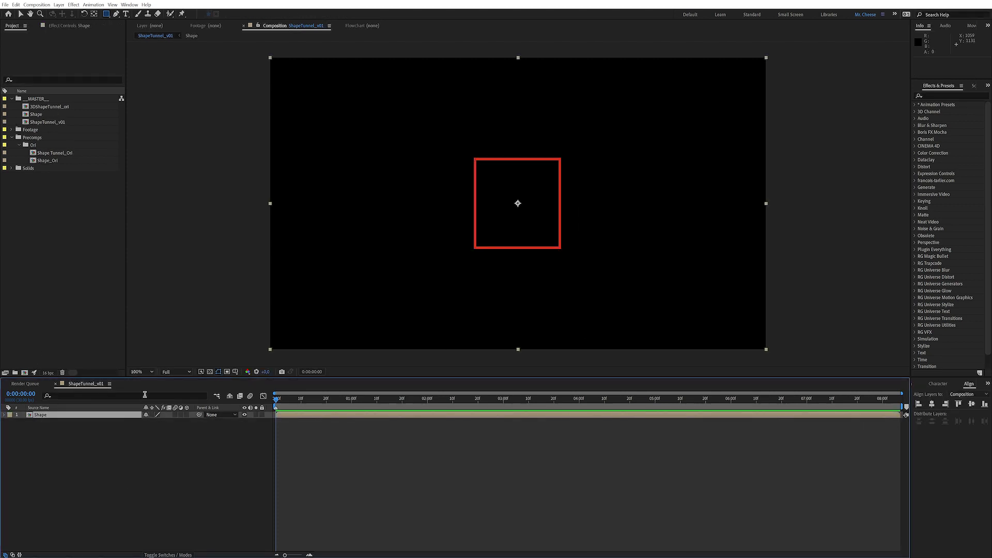
key("ctrl+shift+c")
key("End")
key("ctrl+shift+Left")
key("ctrl+shift+Left")
type("T")
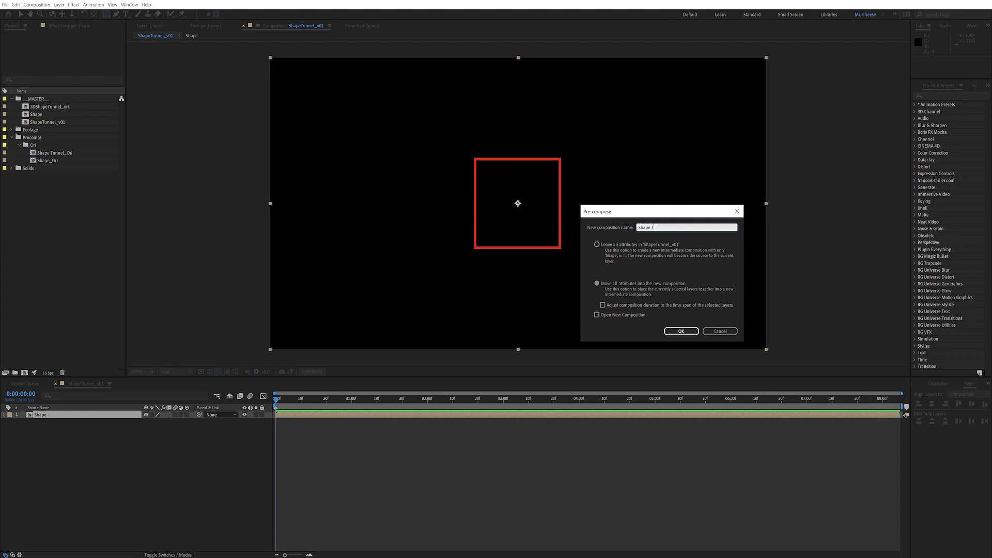
key("Return")
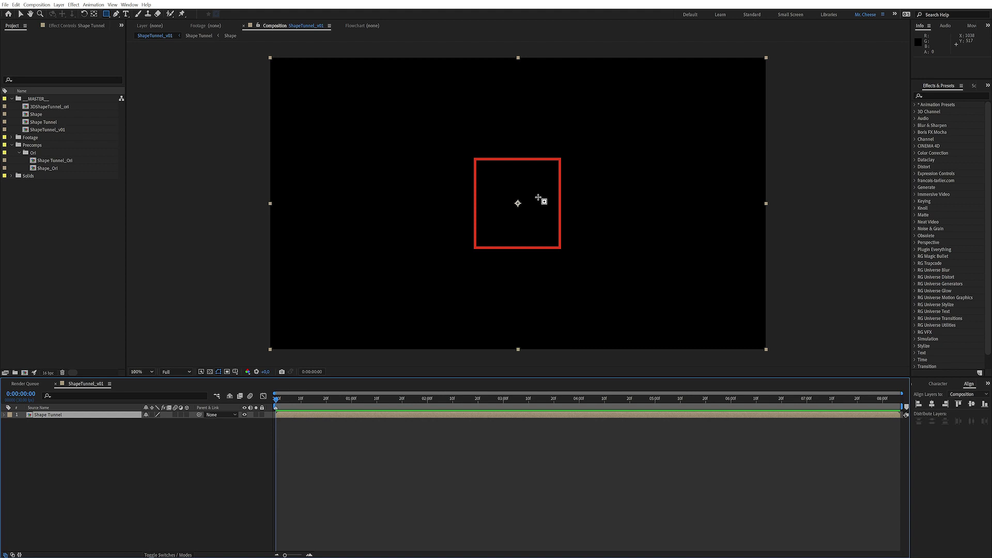
left_click(57, 428)
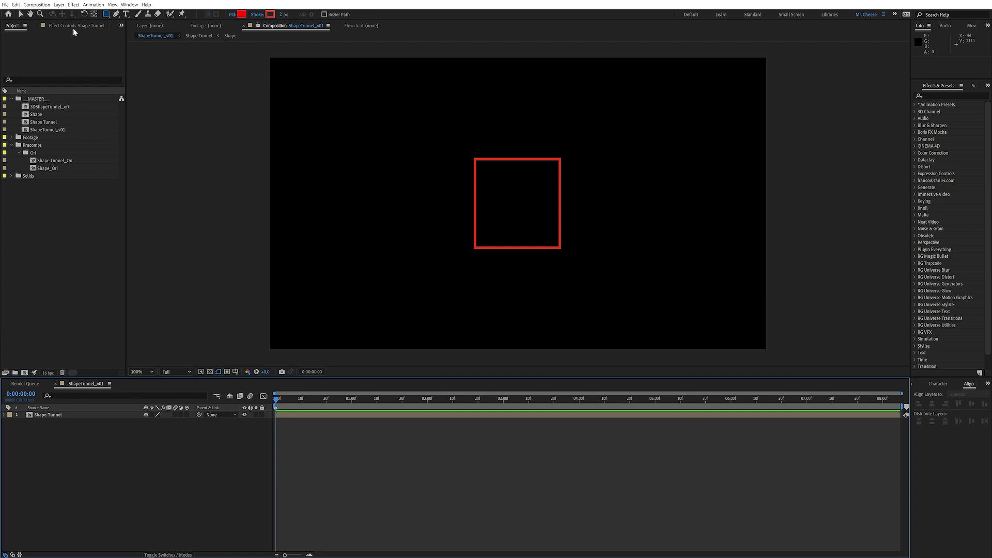
Step: Add a null object to ShapeTunnel_v01 and rename it "CTRL"
left_click(58, 5)
mouse_move(167, 15)
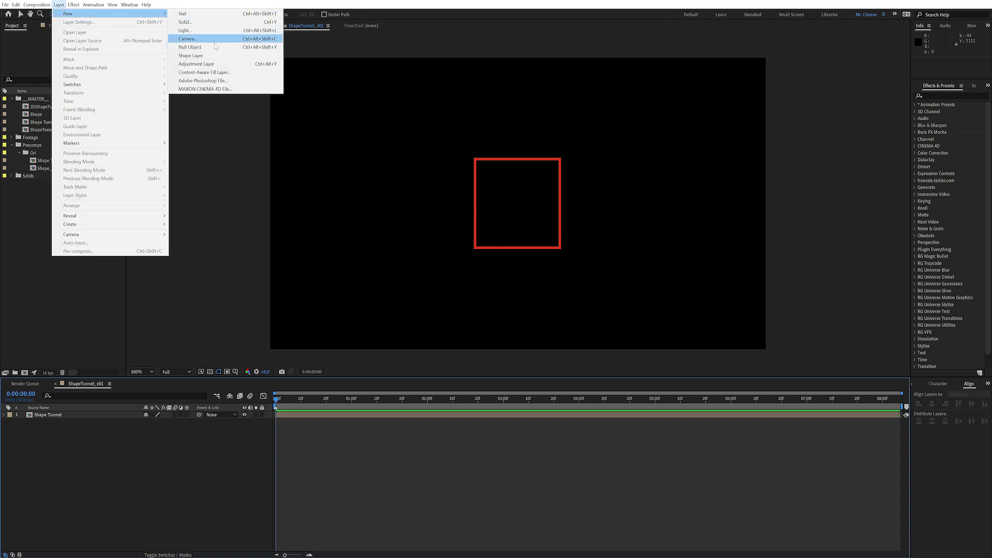
left_click(193, 47)
key("Return")
type("CTRL")
key("Return")
left_click(45, 443)
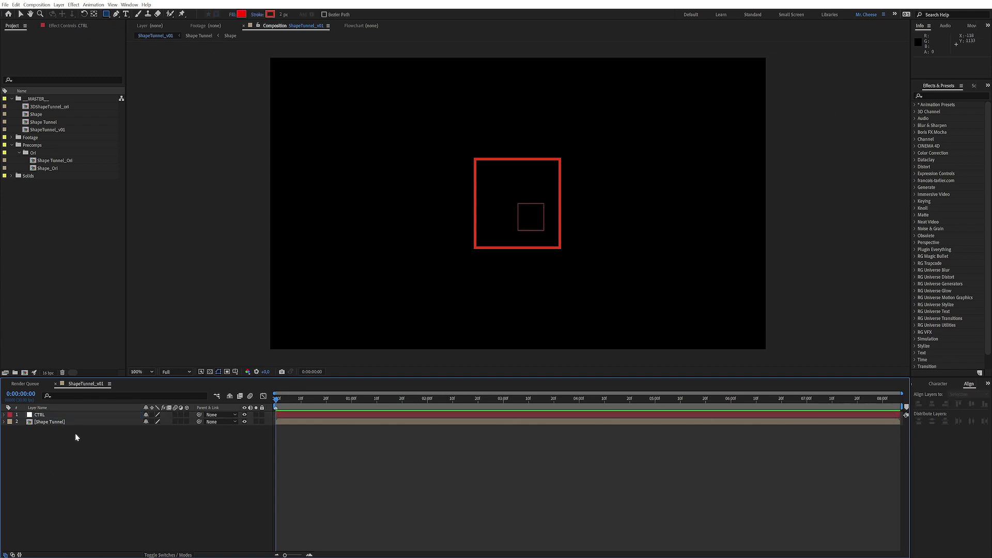
Step: Apply a Slider Control effect to the CTRL null and rename it "Depth"
left_click(61, 417)
left_click(930, 96)
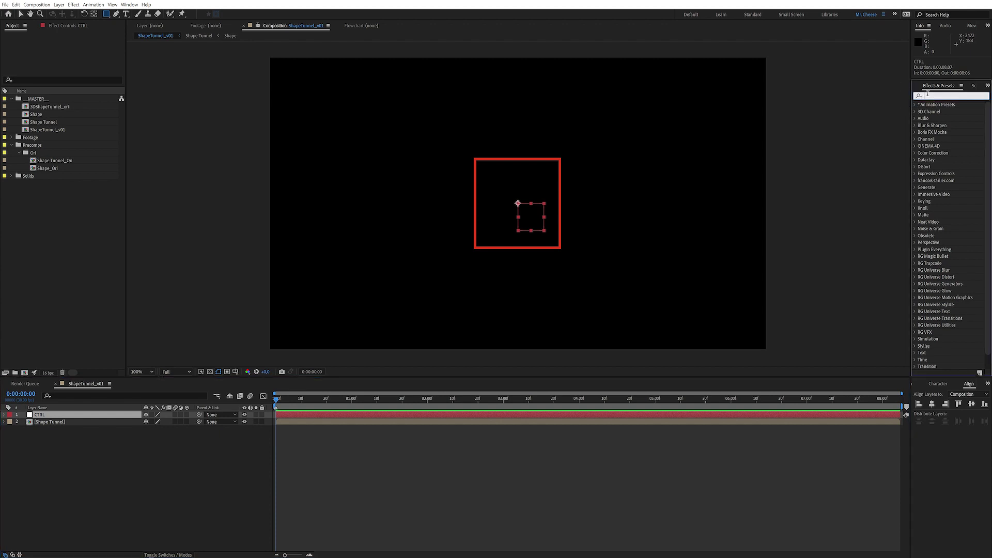
type("slide")
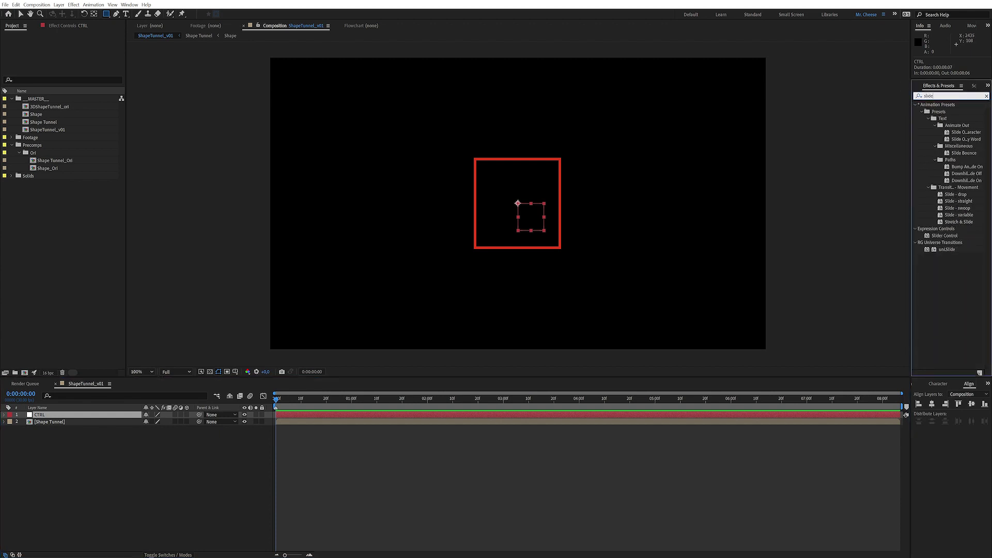
left_click(946, 237)
left_click_drag(947, 238, 58, 35)
type("Depth")
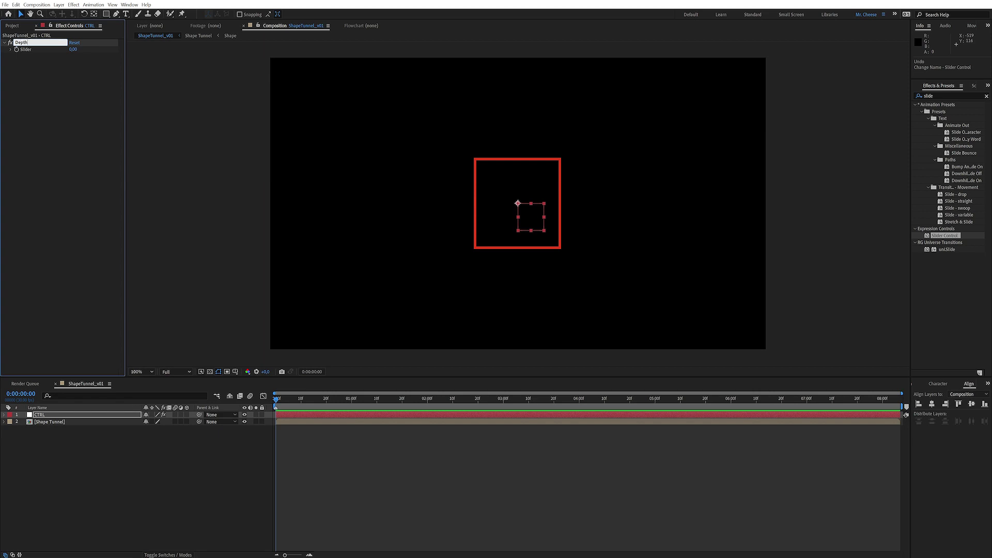
key("Return")
Step: Duplicate the Depth slider on CTRL and rename the copy "Rotation Z"
key("ctrl+d")
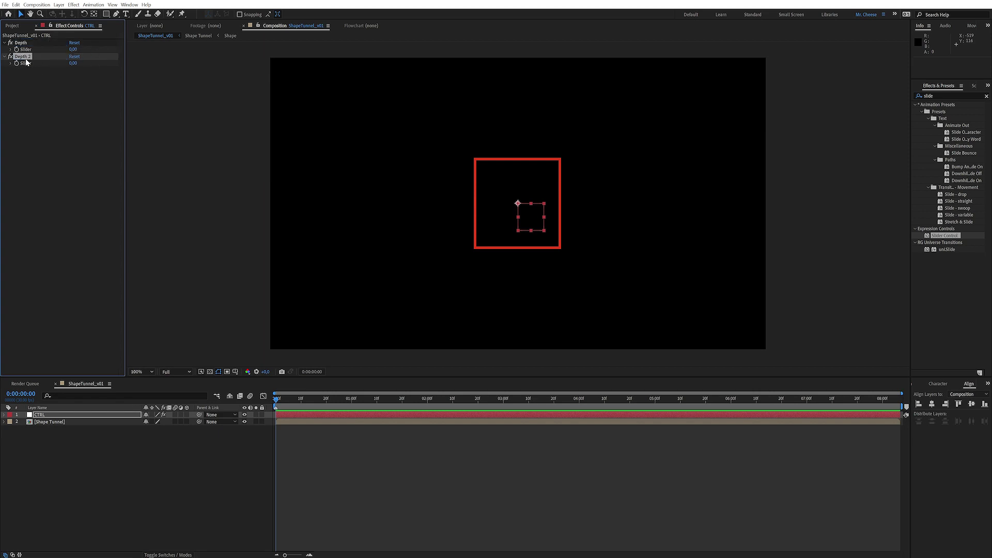
key("Return")
type("Rotation Z>")
key("Return")
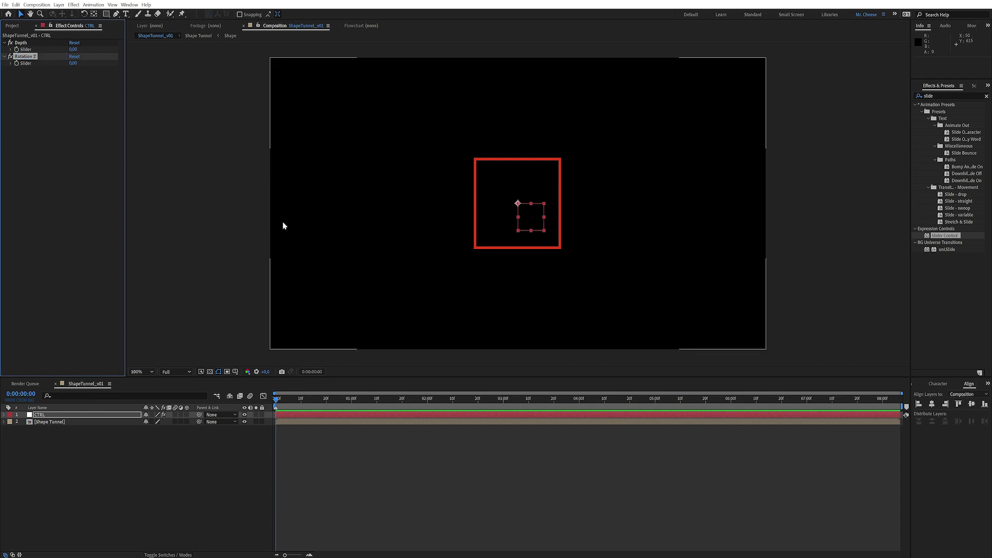
left_click(45, 98)
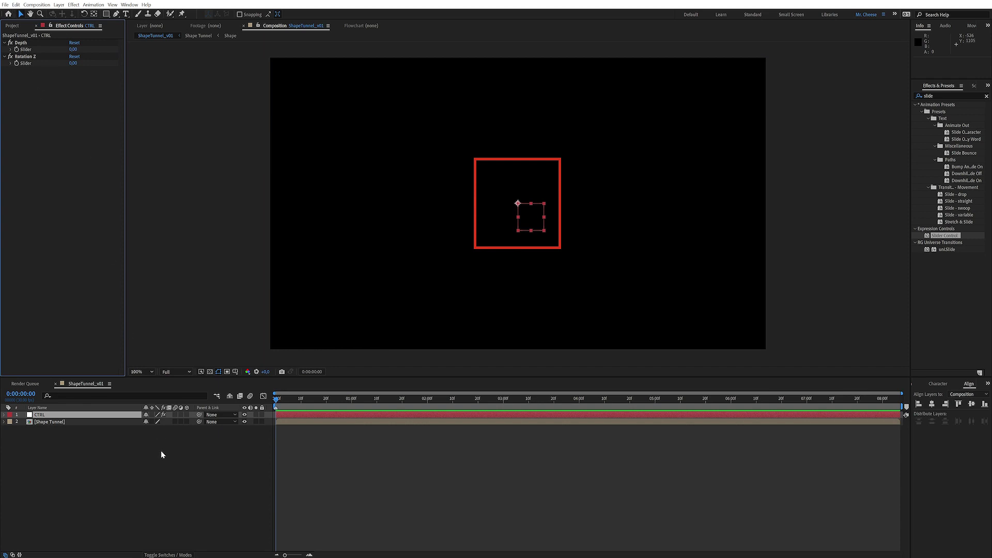
Step: Open the Shape Tunnel precomp, make its Shape layer 3D and reveal the layer's Position property
double_click(67, 422)
left_click(61, 419)
left_click(118, 428)
left_click(107, 415)
left_click(186, 414)
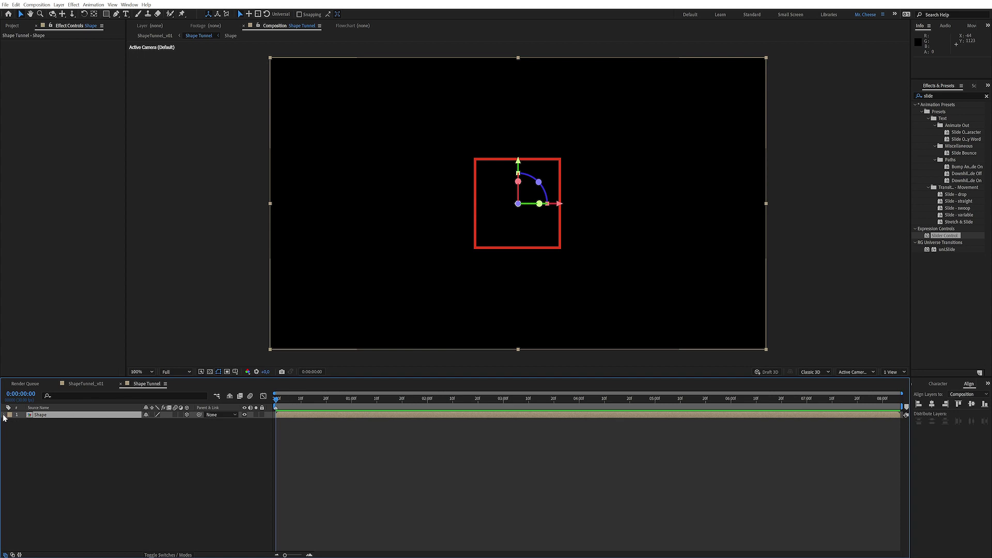
key("p")
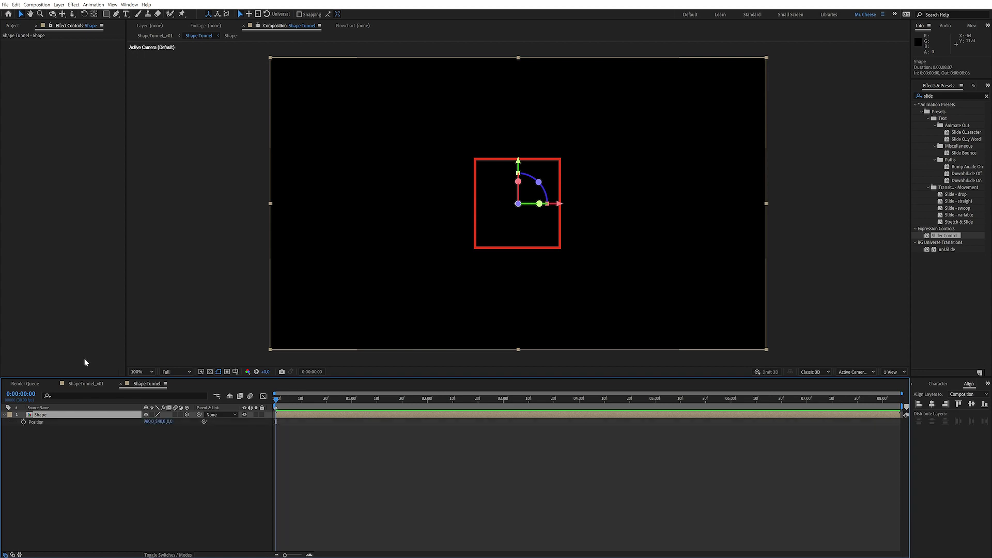
left_click(55, 451)
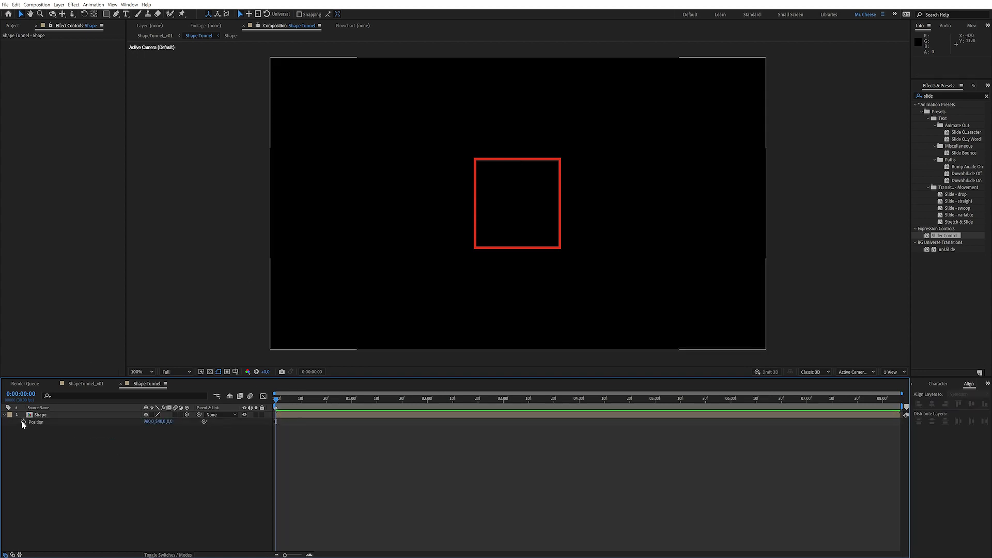
Step: Add an expression to the Shape layer's Position and start it with var depth = comp();
left_click(23, 423, "alt")
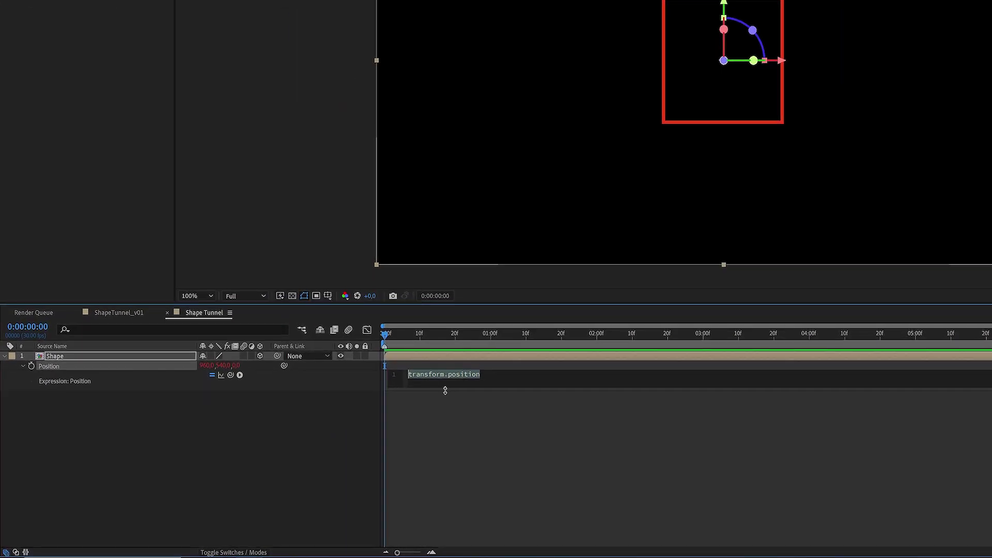
type("var ")
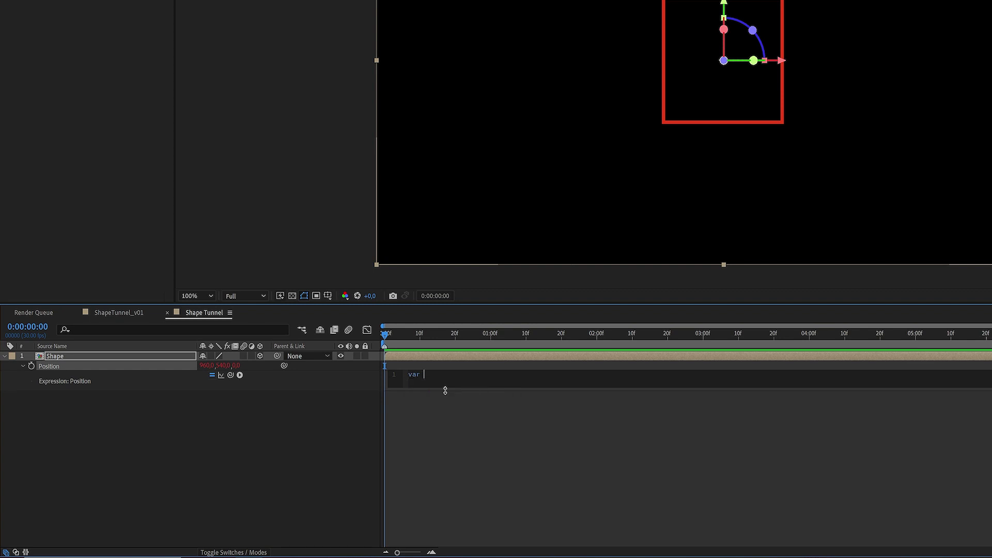
type("depth = co")
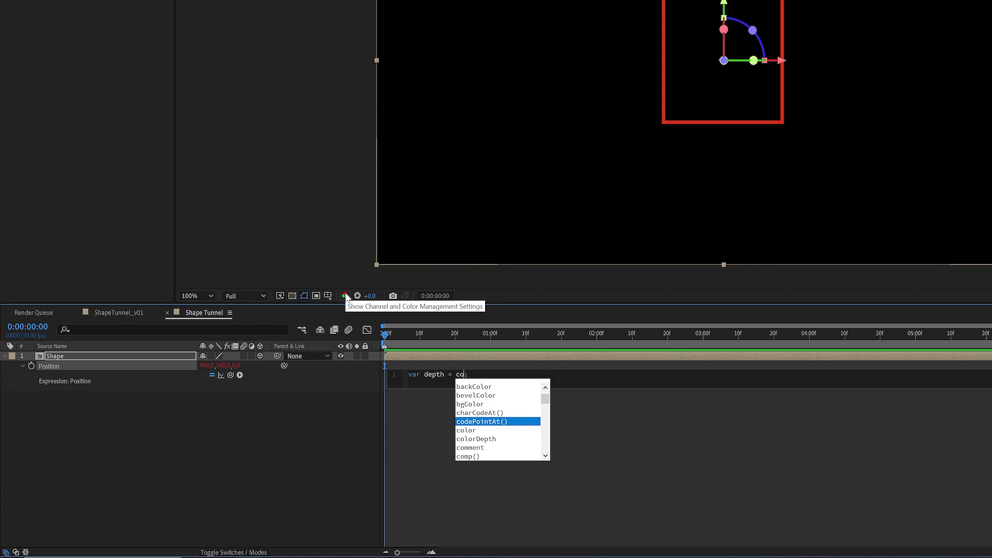
type("mp")
key("Return")
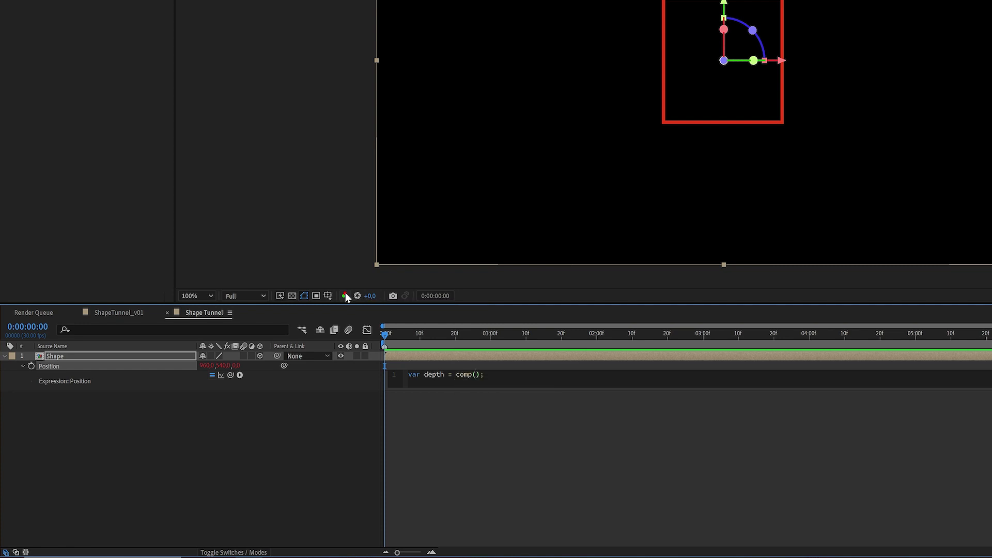
Step: Enter "ShapeTunnel_v01" as the composition referenced by the depth variable's comp() call
type("\"")
key("Down")
key("Down")
key("Down")
key("Down")
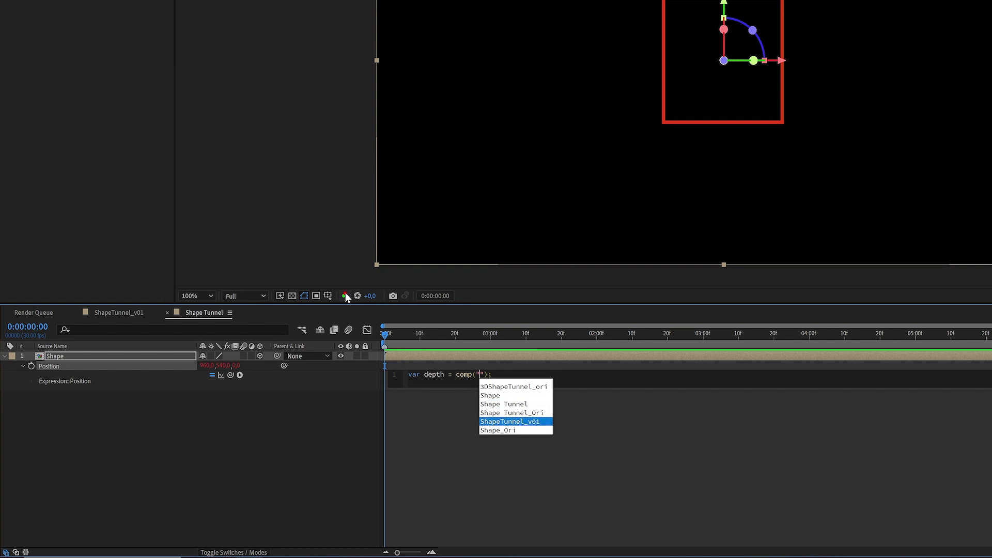
key("Return")
key("Right")
key("Right")
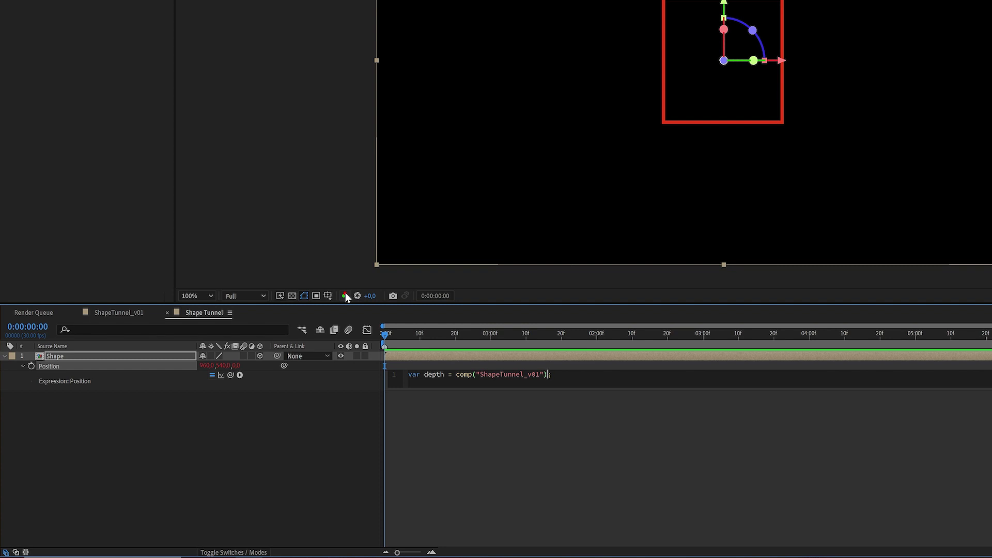
Step: Append .layer("CTRL") to the composition reference in the depth variable
type(".layer()")
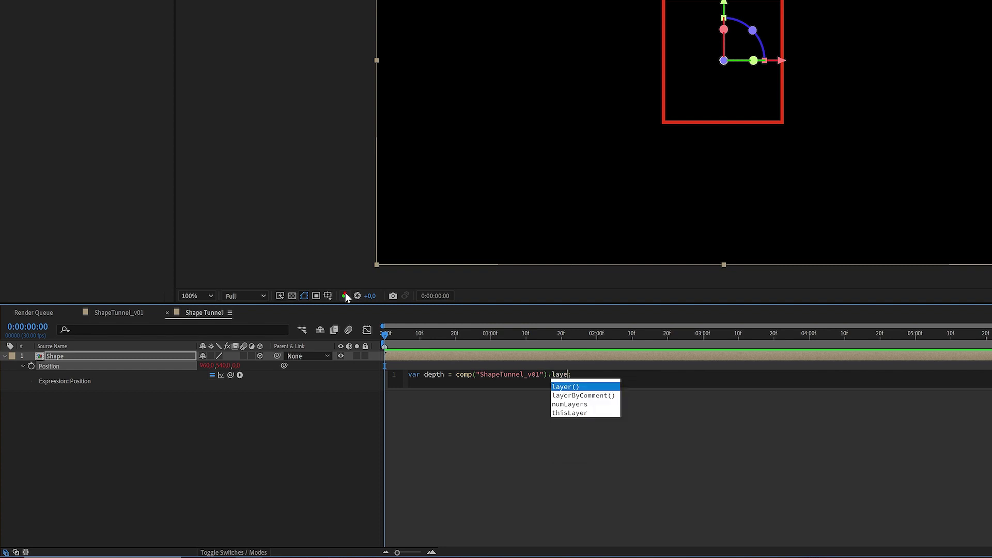
type("\"")
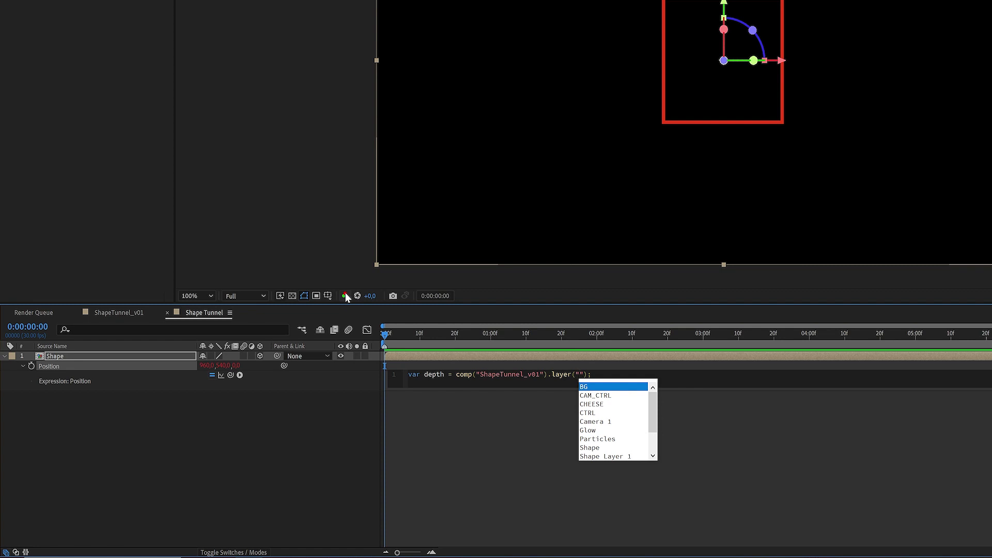
key("Down")
key("Down")
key("Down")
key("Down")
key("Down")
key("Down")
key("Up")
key("Up")
key("Up")
key("Return")
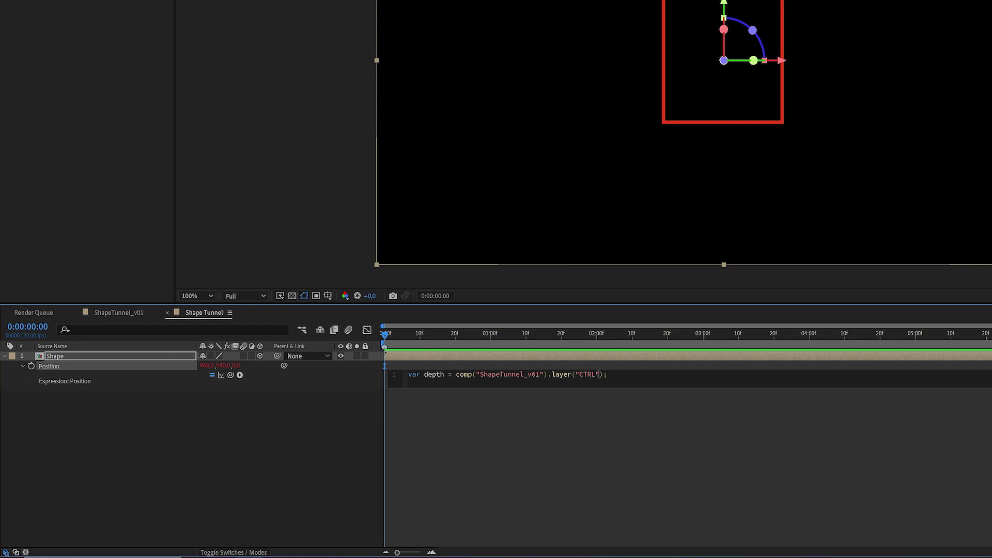
Step: Append .effect("Depth") after the CTRL layer reference in the depth variable
type(".eff")
key("Return")
key("BackSpace")
type("\"")
key("Down")
key("Down")
key("Down")
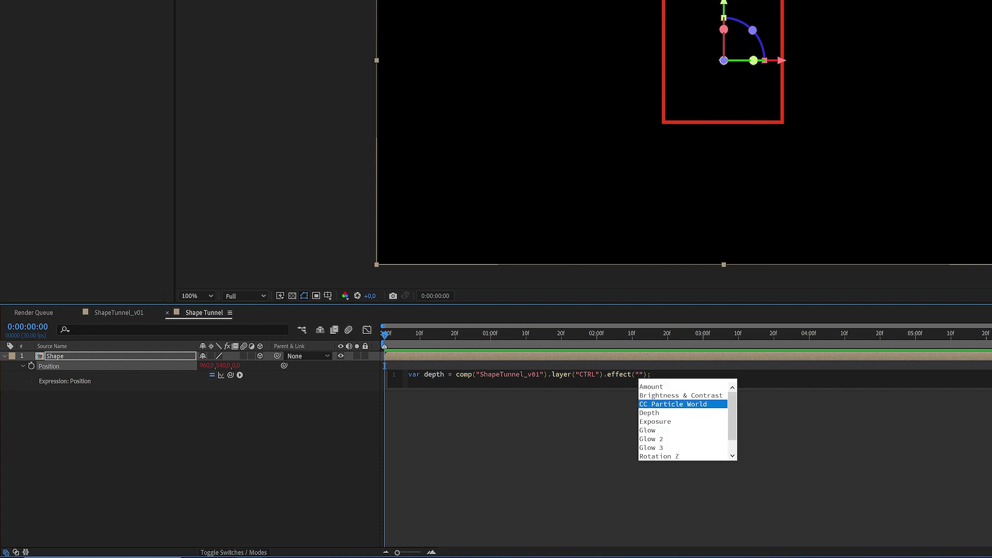
key("Return")
key("Right")
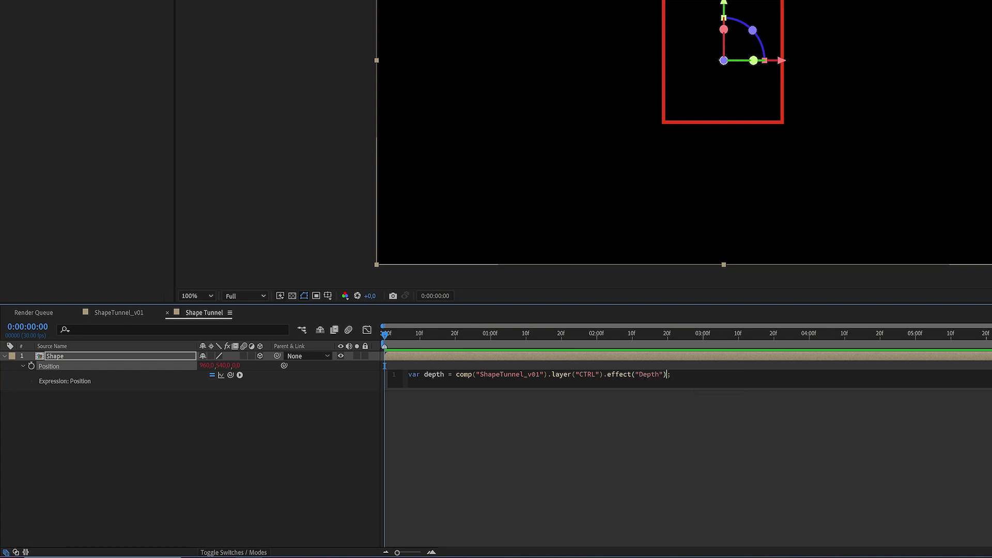
Step: Complete the depth variable with property index (1), apply the Position expression and reopen it at the line's end
type("(1")
left_click(644, 440)
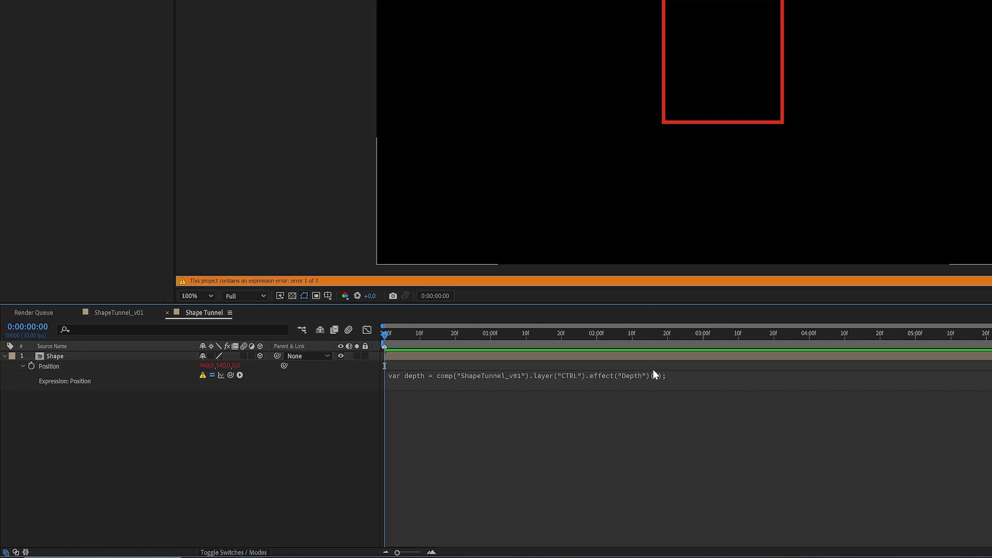
left_click(643, 376)
left_click(682, 374)
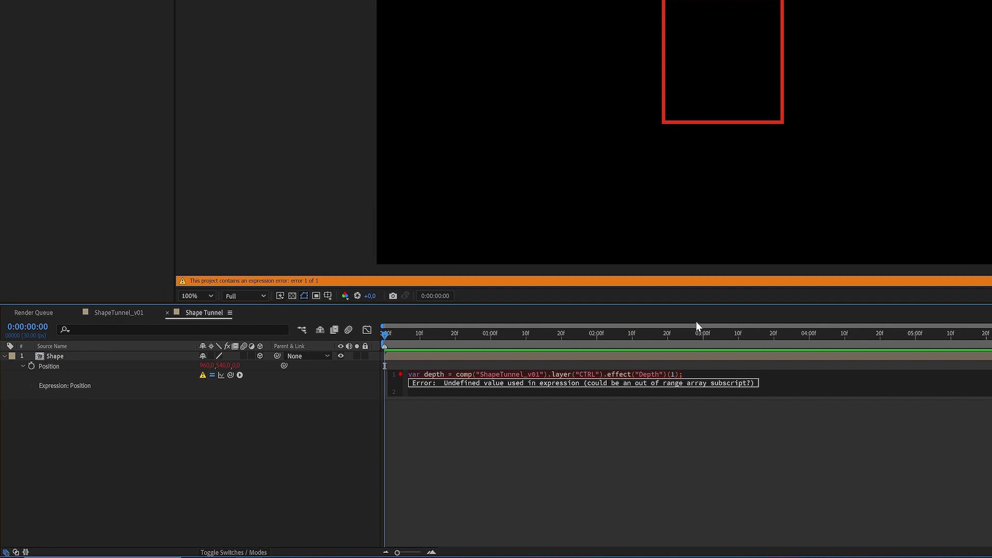
Step: Add value + [0,0,depth] as the second line of the Shape layer's Position expression and apply it
type("alue")
key("Return")
type("+ []")
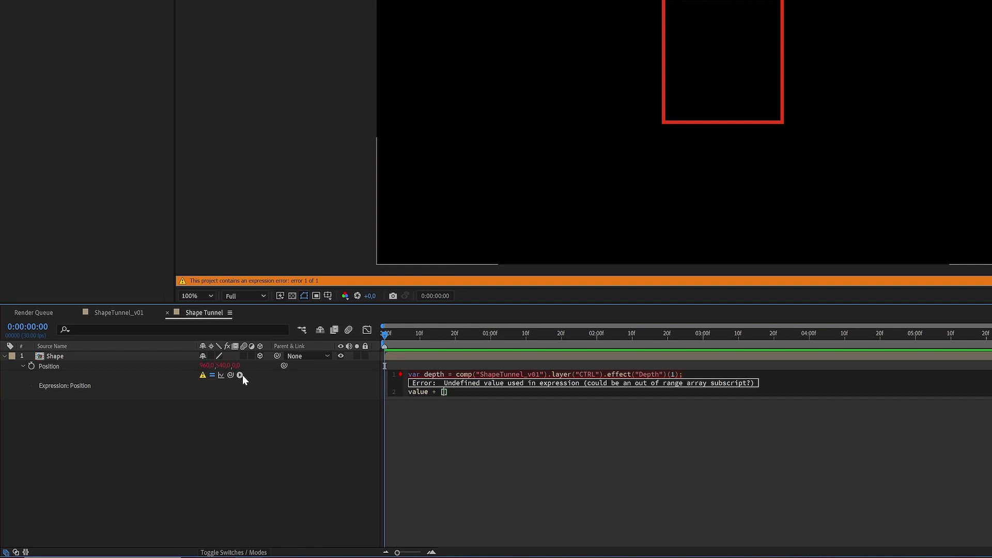
type("0,0,de")
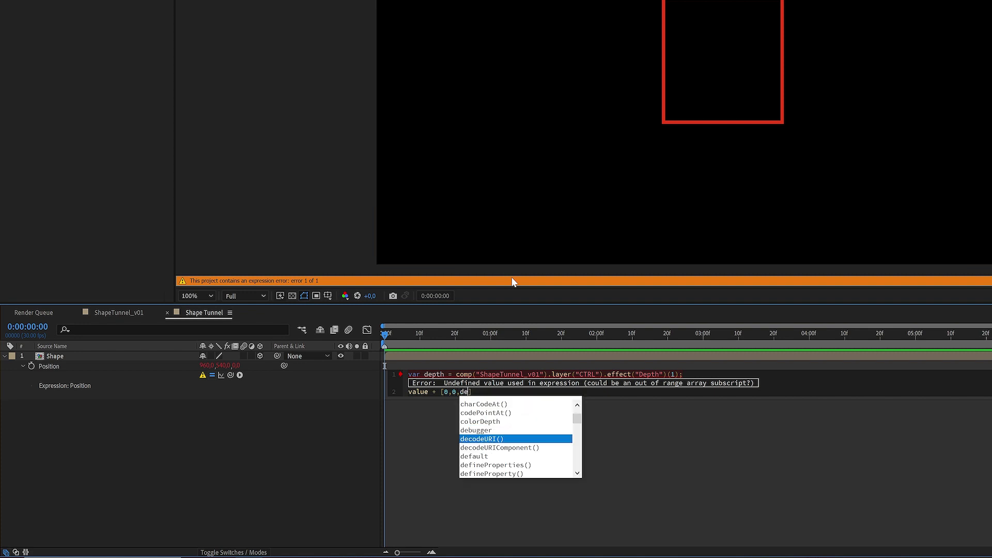
key("Down")
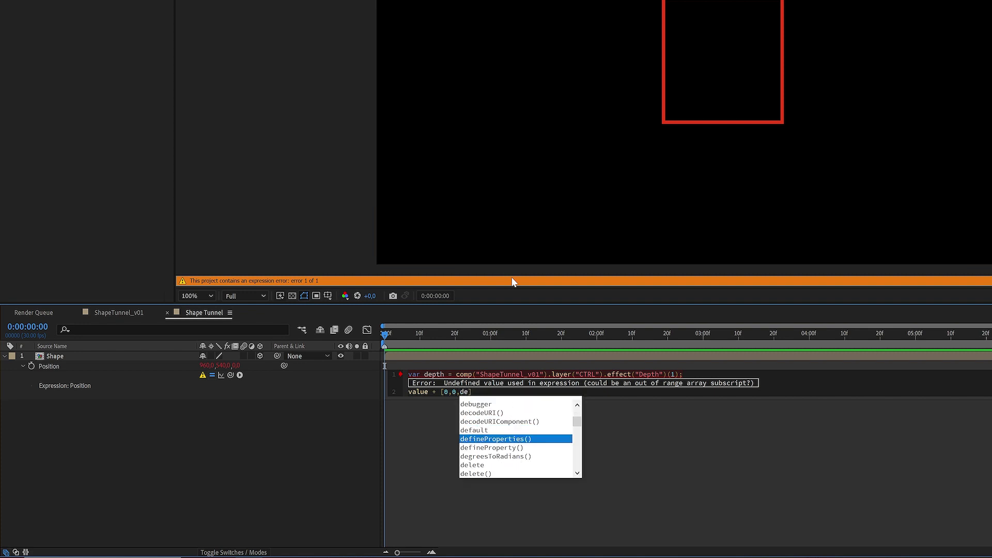
type("p")
key("Return")
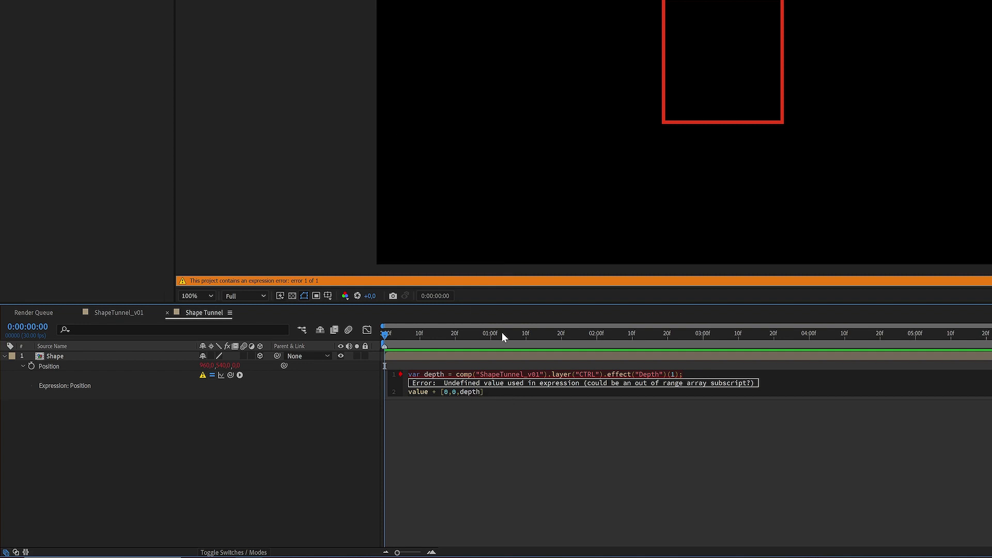
type("]")
double_click(444, 392)
double_click(470, 392)
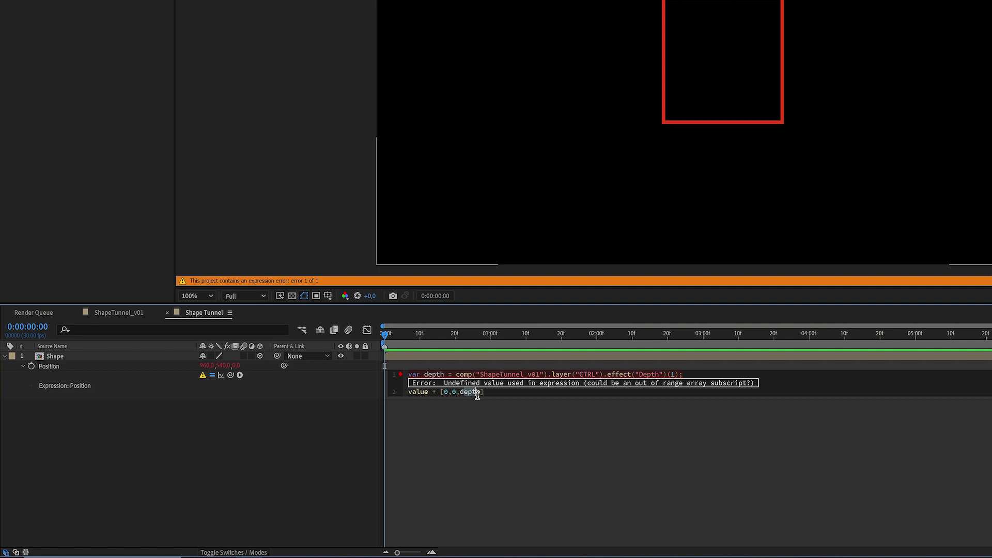
key("End")
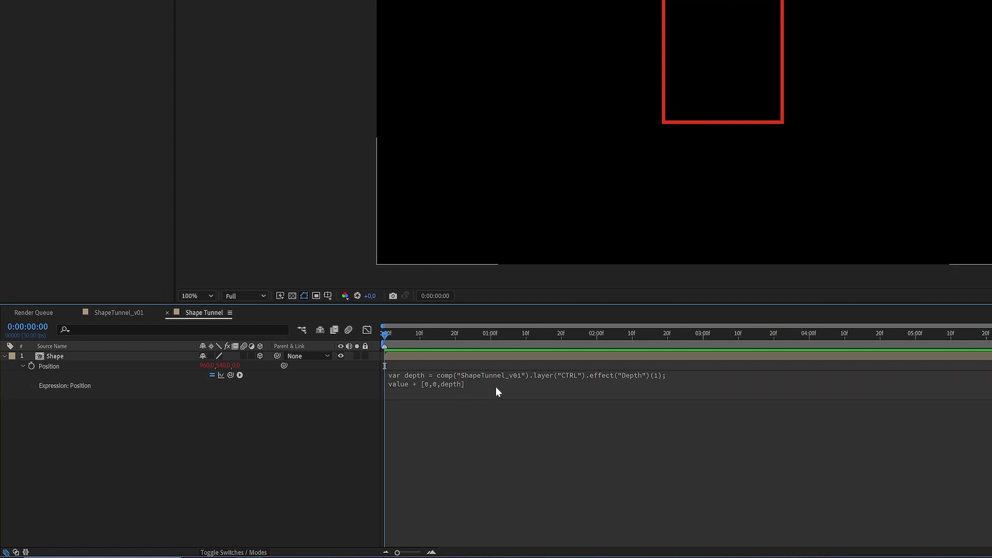
left_click(495, 387)
left_click(440, 410)
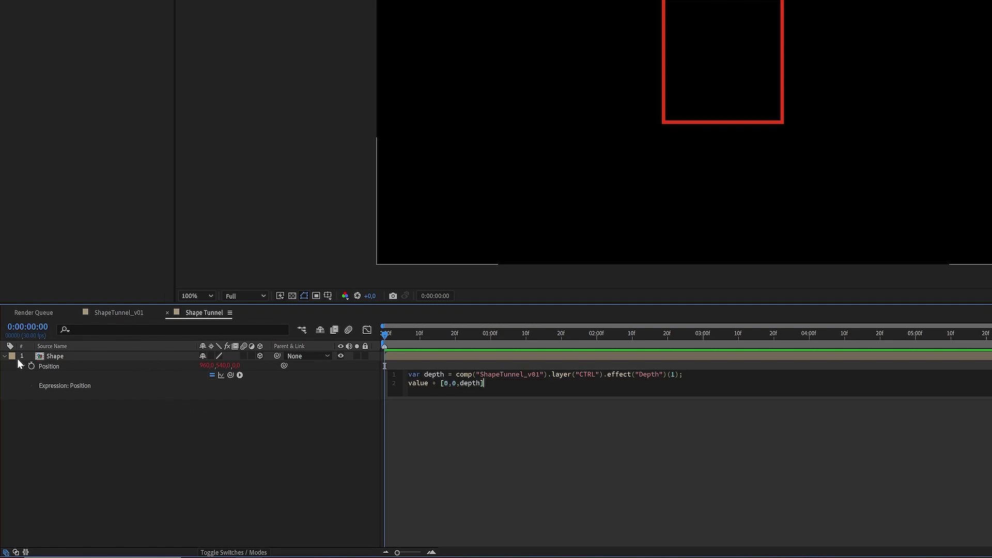
Step: Multiply the depth variable by (index-1) at the end of the Position expression's first line
left_click(678, 374)
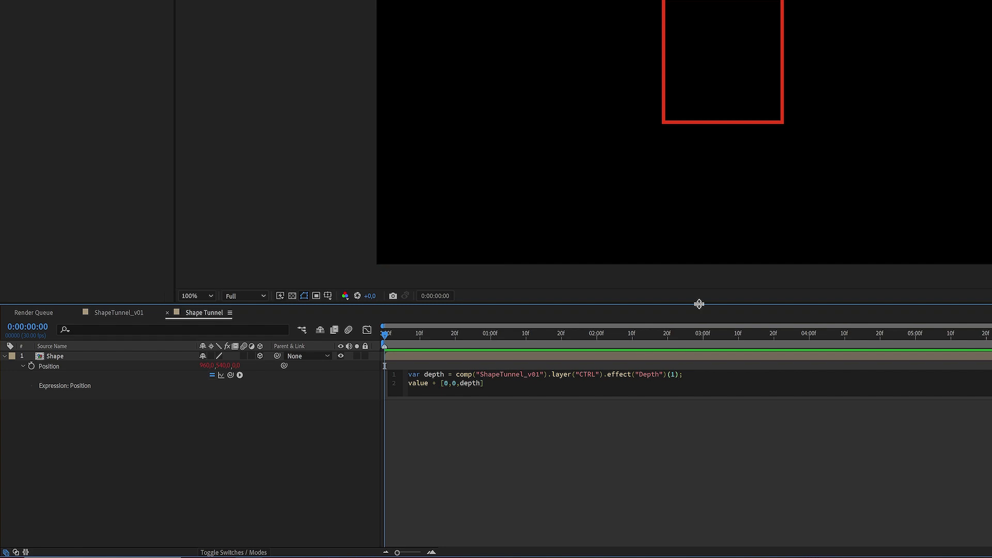
type("*")
type("index-1")
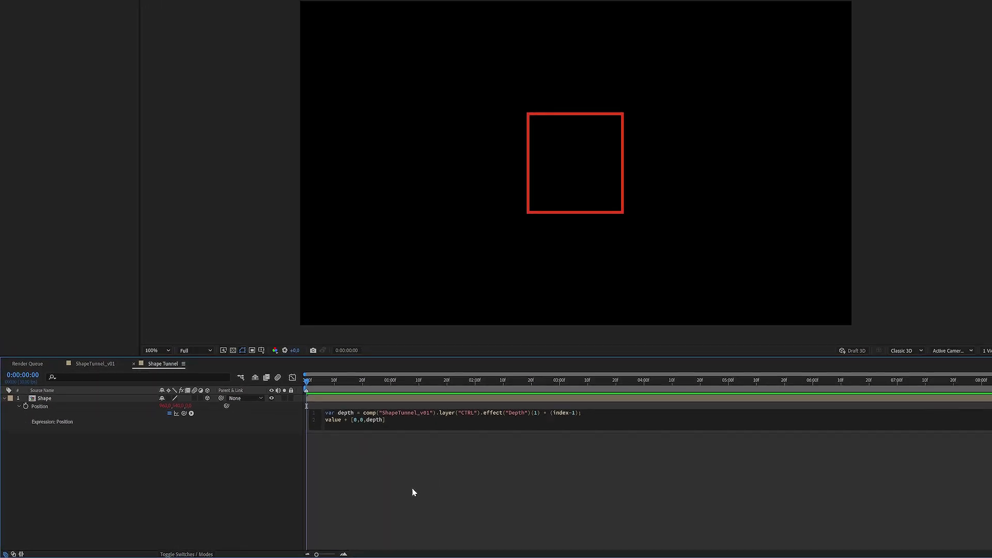
Step: Duplicate the Shape layer repeatedly to build a stack of 13 layers
left_click(53, 416)
key("ctrl+d")
key("ctrl+d")
key("ctrl+d")
key("ctrl+d")
key("ctrl+d")
key("ctrl+d")
key("ctrl+d")
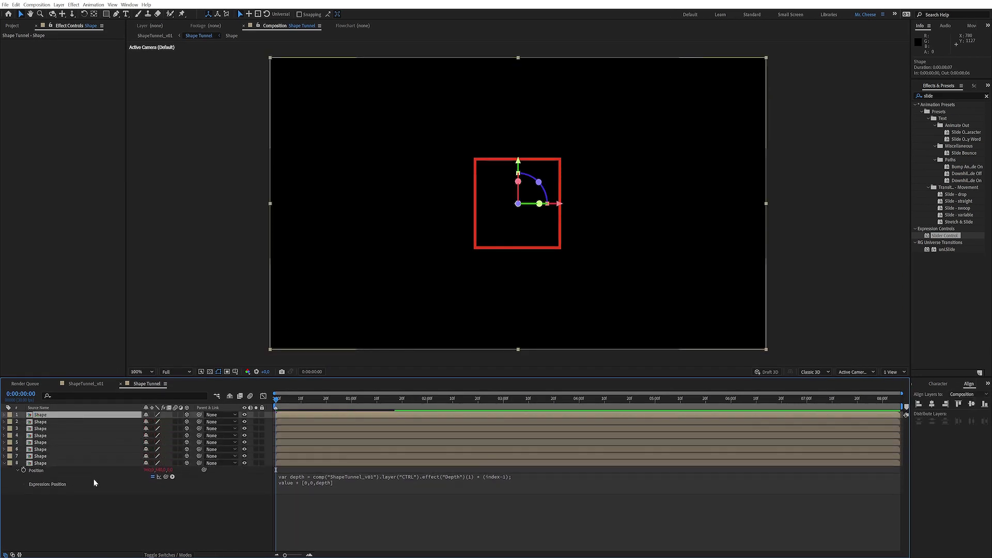
key("ctrl+d")
key("ctrl+d")
key("ctrl+d")
key("ctrl+d")
key("ctrl+d")
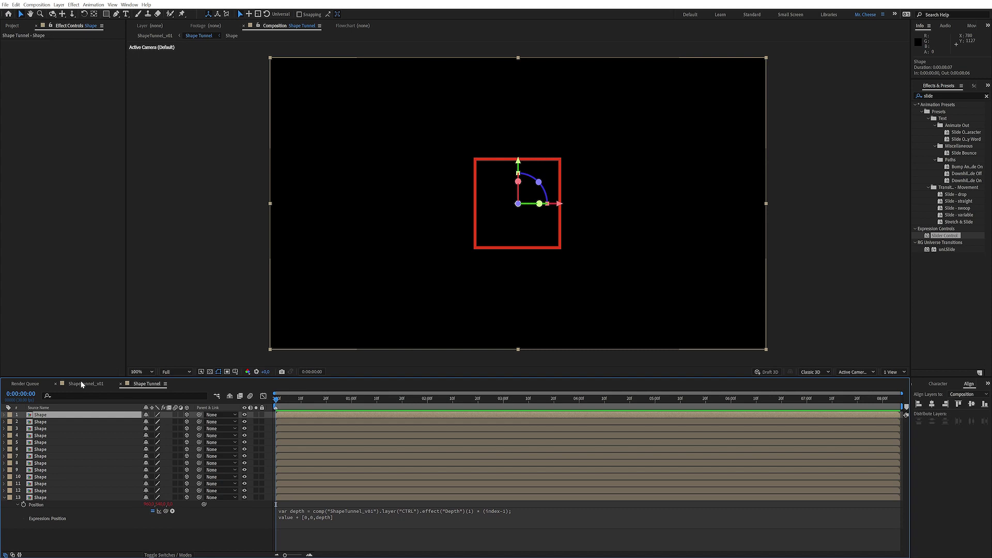
Step: Set the Depth slider on the CTRL null in the ShapeTunnel_v01 composition to 600
left_click(83, 384)
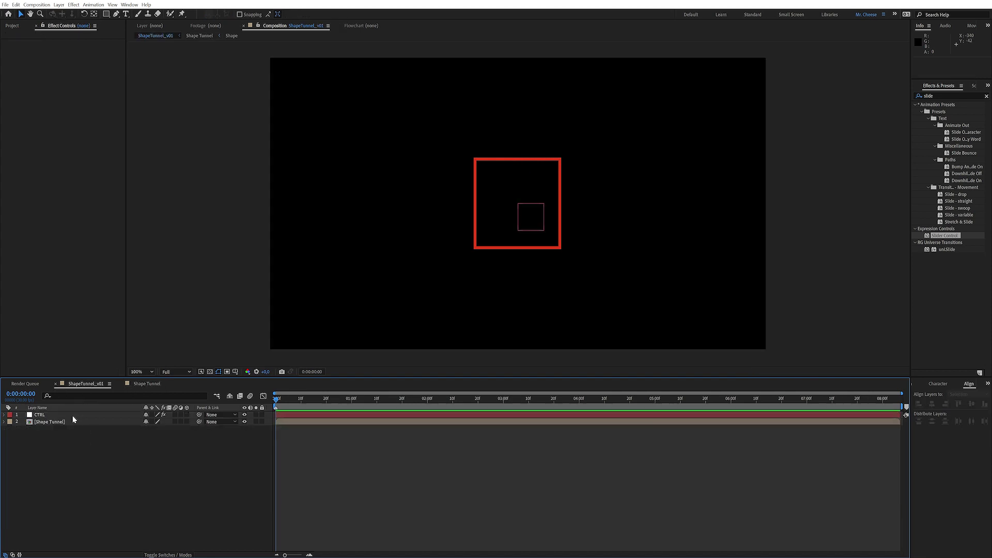
left_click(72, 416)
left_click_drag(72, 49, 272, 37)
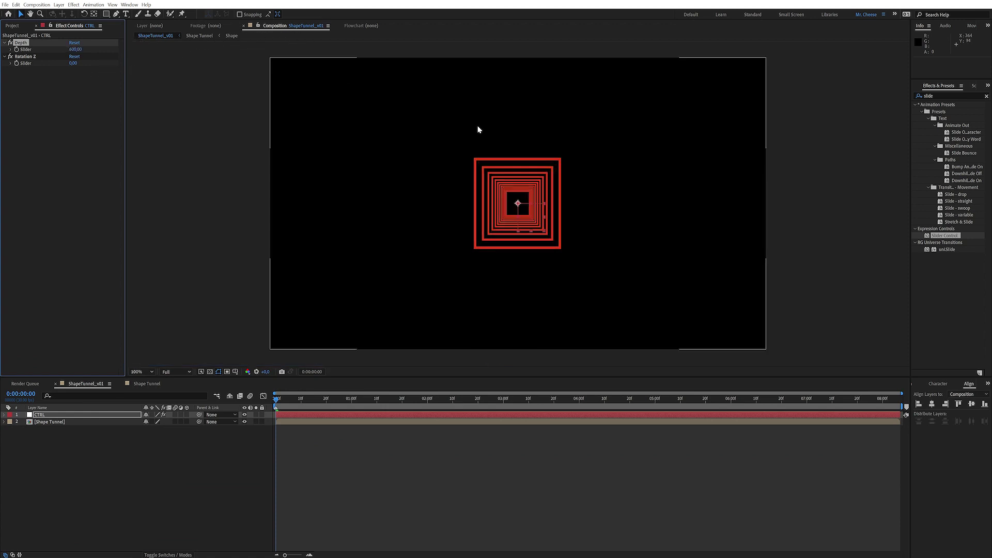
Step: Delete the duplicated layers in the Shape Tunnel composition, keeping a single Shape layer
left_click(147, 383)
left_click(52, 428, "shift")
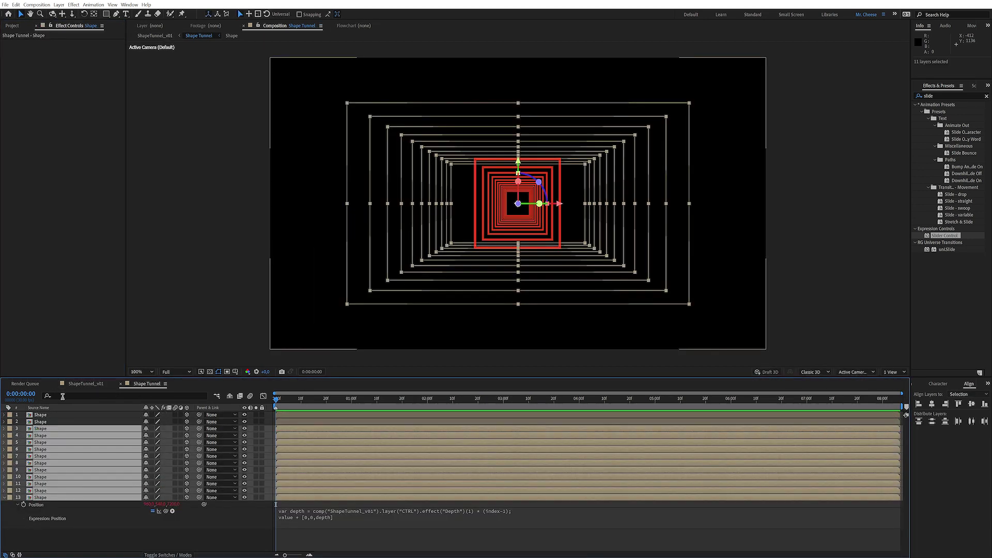
key("Delete")
key("Delete")
Step: Reveal the Shape layer's Position and rotation properties and copy the whole Position expression
left_click(55, 414)
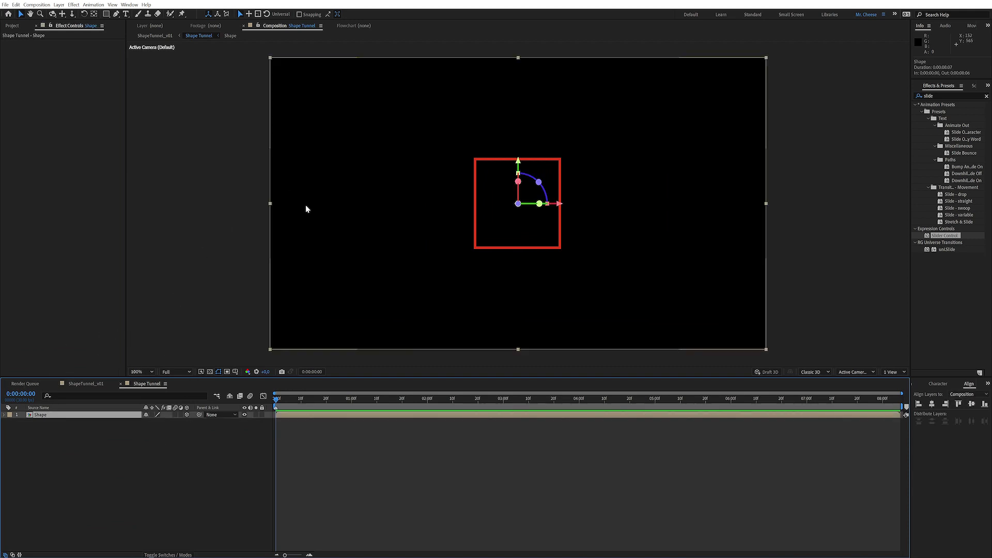
key("p")
key("shift+r")
left_click(174, 476)
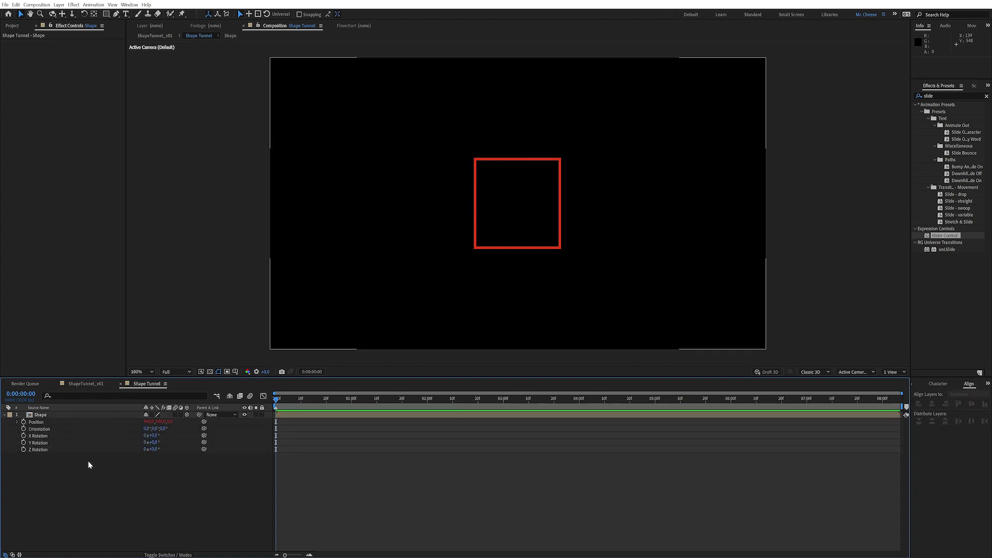
left_click(23, 422, "alt")
type("var depth = comp(\"ShapeTunnel_v01\").layer(\"CTRL\").effect(\"Depth\")(1) * (index-1); value + [0,0,depth]")
left_click_drag(292, 428, 346, 436)
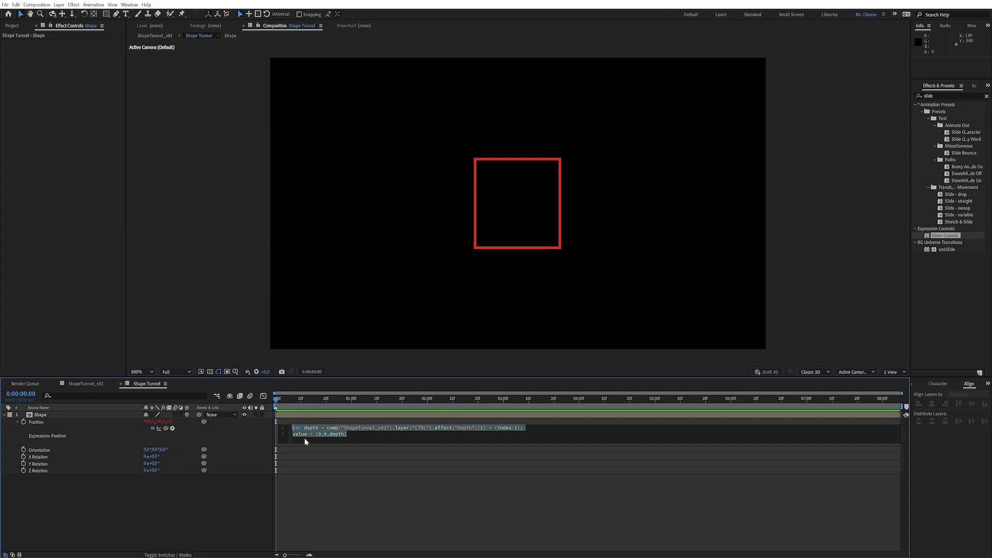
Step: Enable an expression on the Shape layer's Z Rotation and paste the copied Position expression into it
left_click(26, 471)
left_click(24, 471, "alt")
type("var depth = comp(\"ShapeTunnel_v01\").layer(\"CTRL\").effect(\"Depth\")(1) * (index-1); value + [0,0,depth]")
left_click(171, 506)
left_click(385, 487)
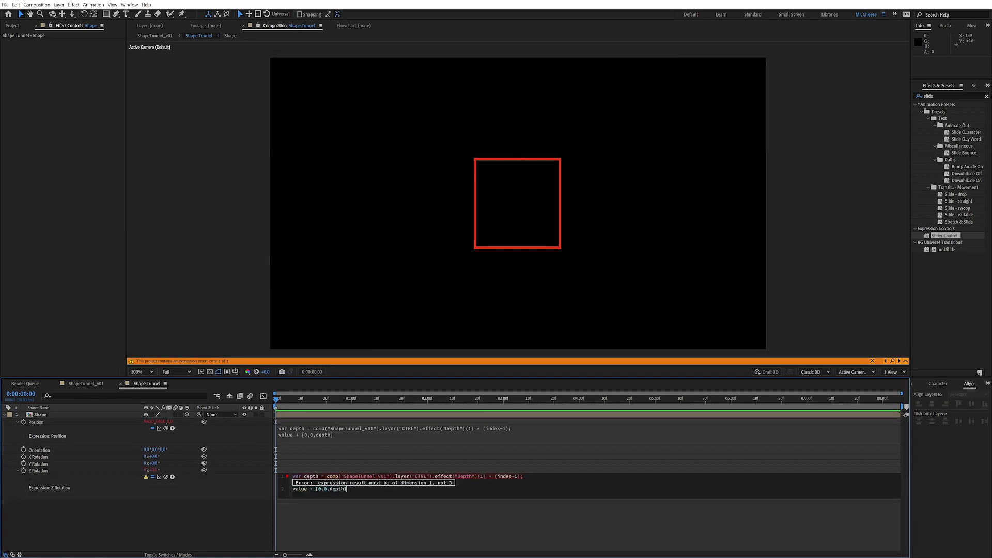
Step: Change the effect name in the Z Rotation expression from "Depth" to "Rotation Z"
left_click(661, 443)
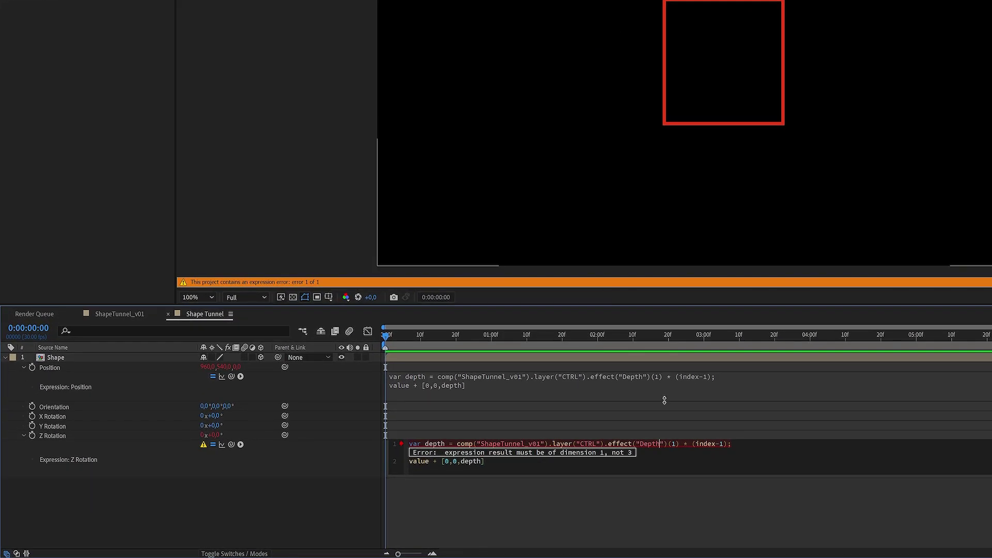
key("shift+Left")
key("shift+Left")
key("shift+Left")
key("shift+Left")
type("Rotation Z")
key("Return")
Step: Rename the variable declared in the Z Rotation expression's first line to rotZ
left_click(445, 443)
key("shift+Left")
key("shift+Left")
key("shift+Left")
key("shift+Left")
key("shift+Left")
type("rotZ")
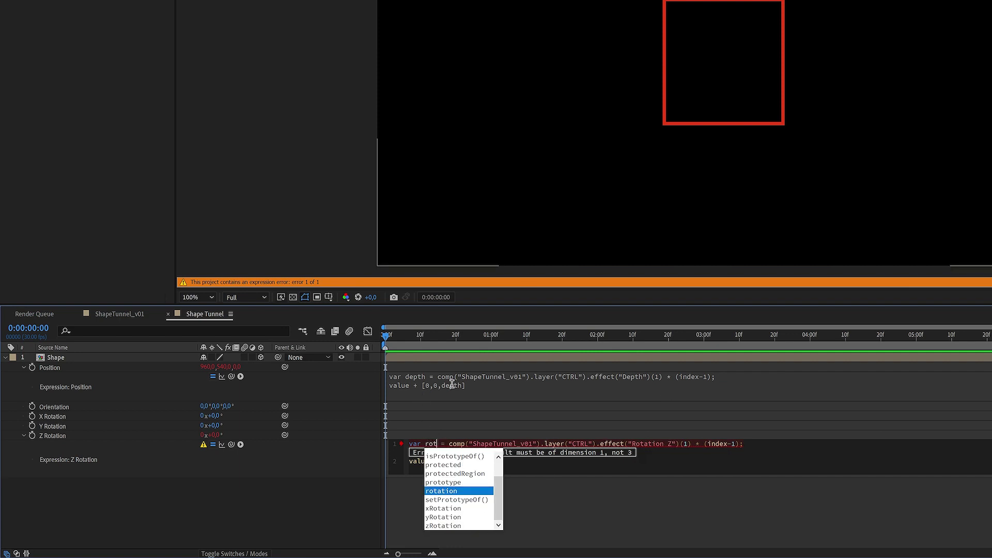
Step: Replace depth with rotZ inside the array on the Z Rotation expression's second line
left_click(490, 463)
key("Left")
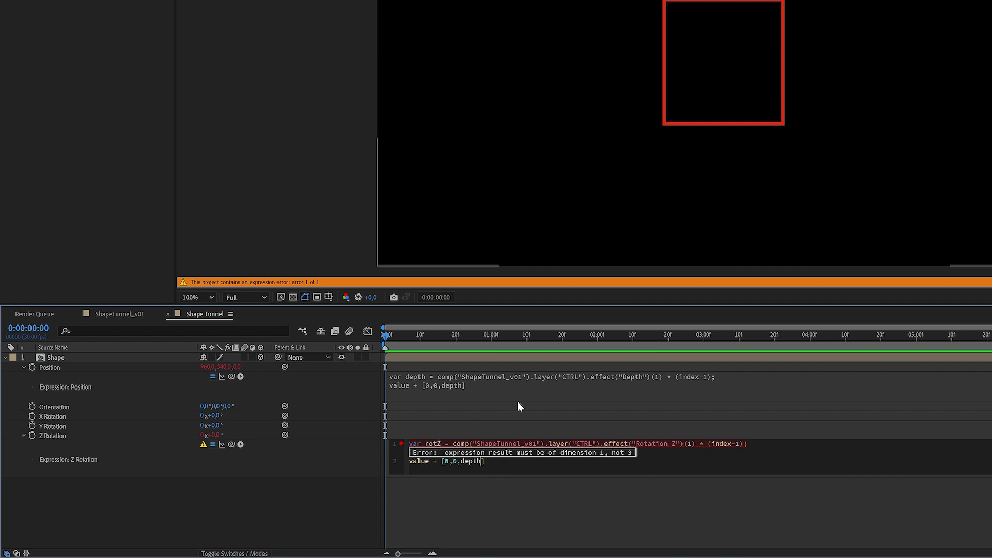
key("shift+Left")
key("shift+Left")
key("shift+Left")
key("shift+Left")
key("shift+Left")
type("rot")
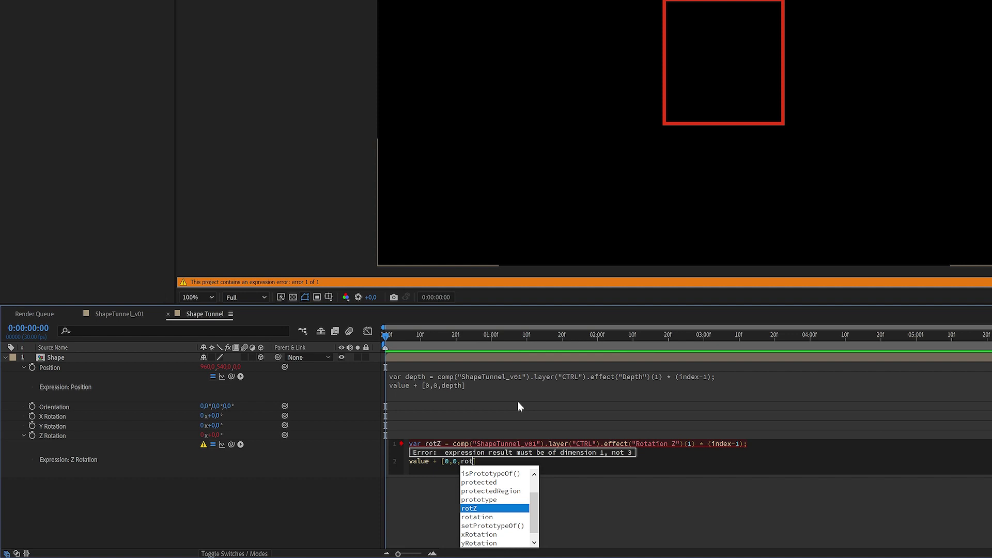
key("Return")
Step: Remove the array brackets and zeros so the second line reads value + rotZ, and apply the Z Rotation expression
key("Delete")
key("Left")
key("Left")
key("Left")
key("Left")
key("BackSpace")
key("BackSpace")
key("BackSpace")
key("BackSpace")
key("BackSpace")
key("BackSpace")
key("End")
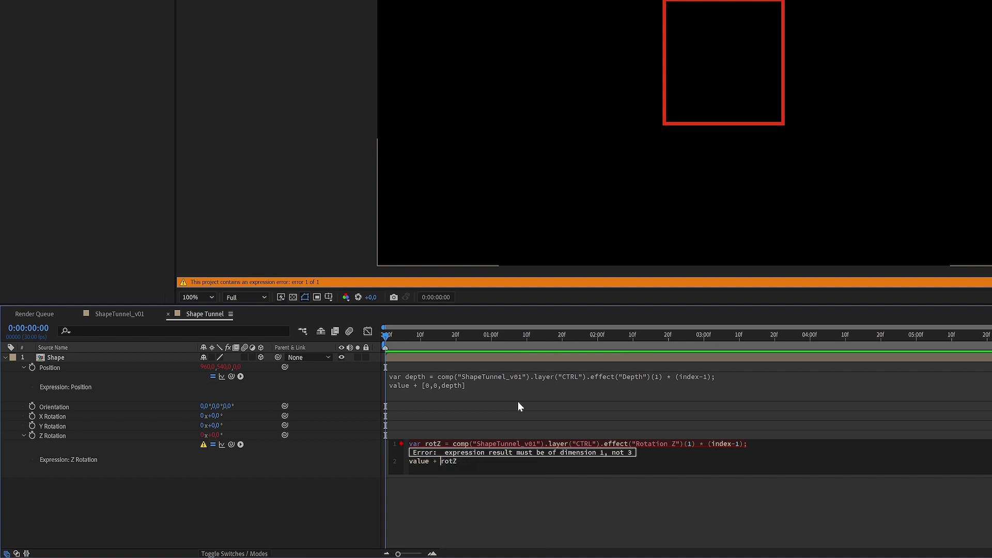
left_click(222, 434)
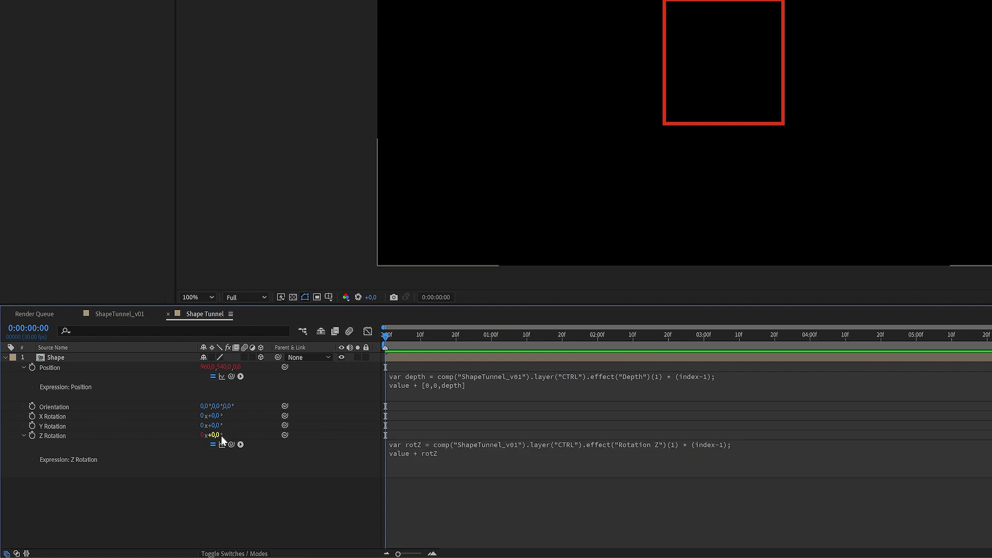
Step: Collapse the Shape layer's properties, open the Shape precomp and return to its first frame
left_click_drag(422, 337, 423, 360)
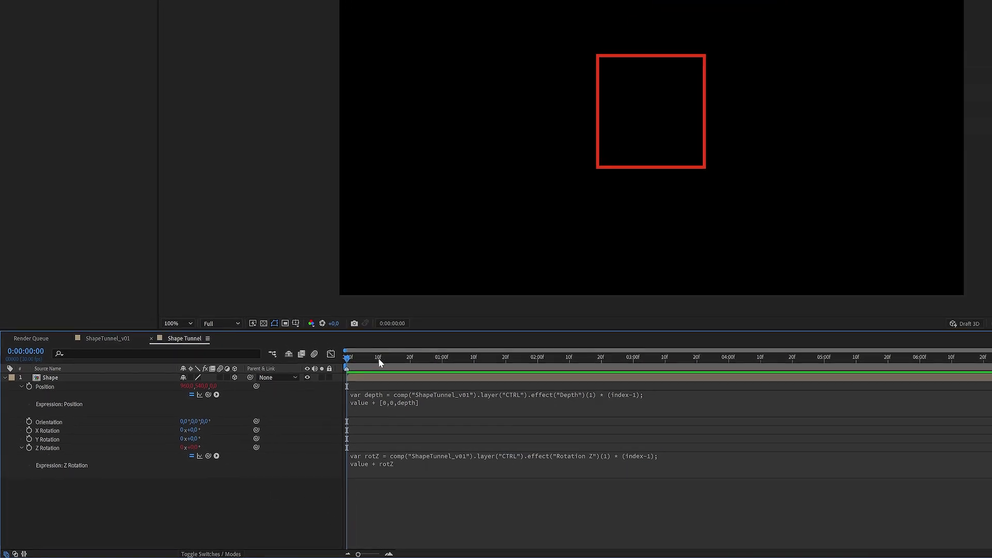
left_click(86, 384)
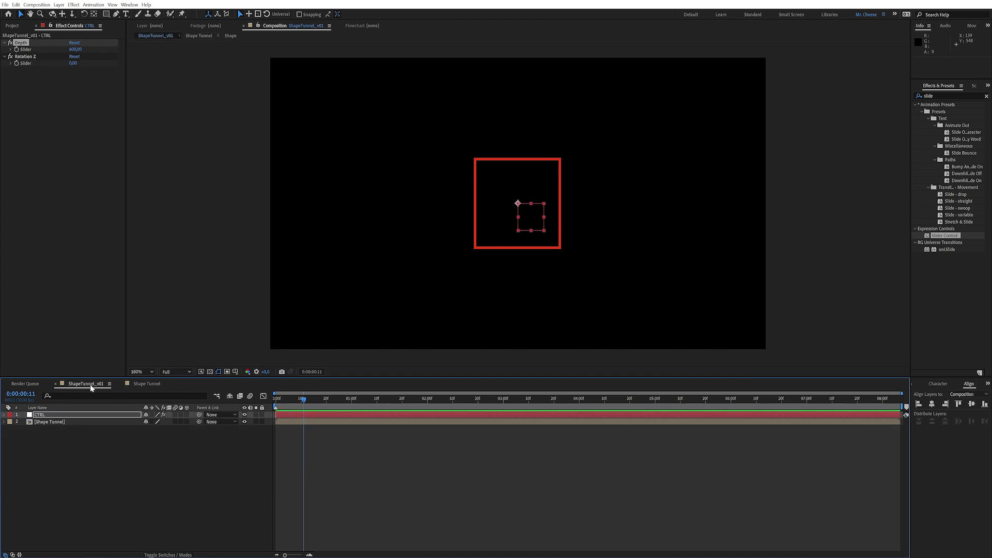
left_click(147, 383)
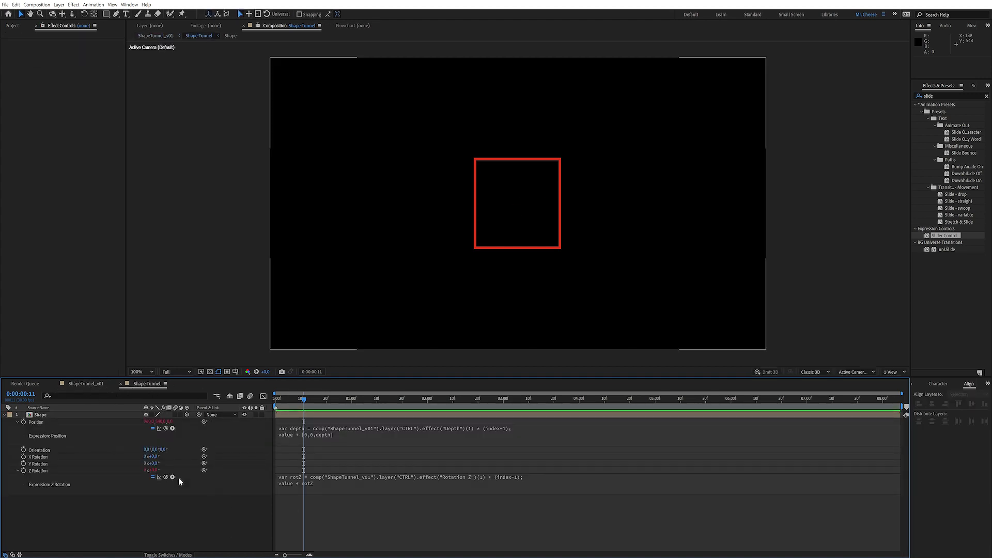
left_click(4, 415)
left_click(290, 400)
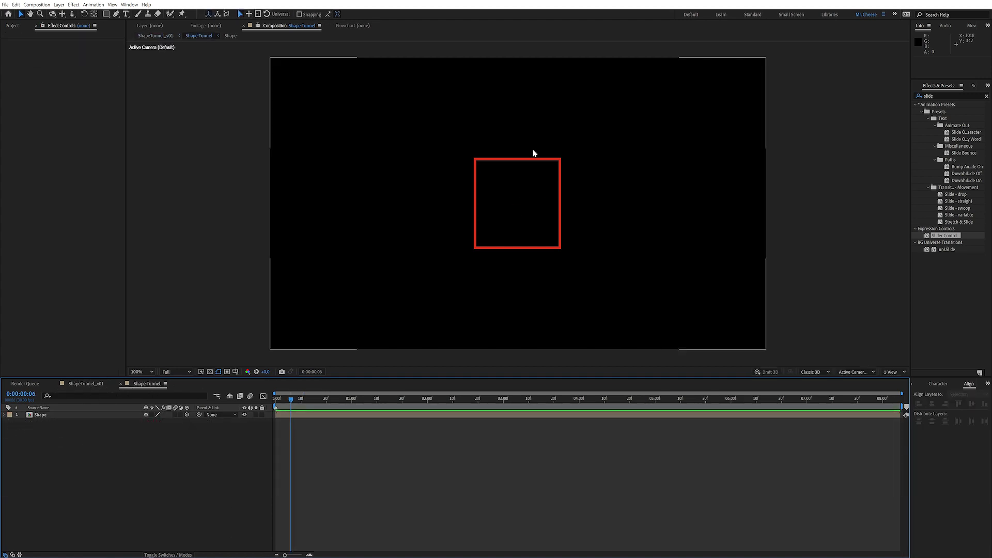
double_click(54, 416)
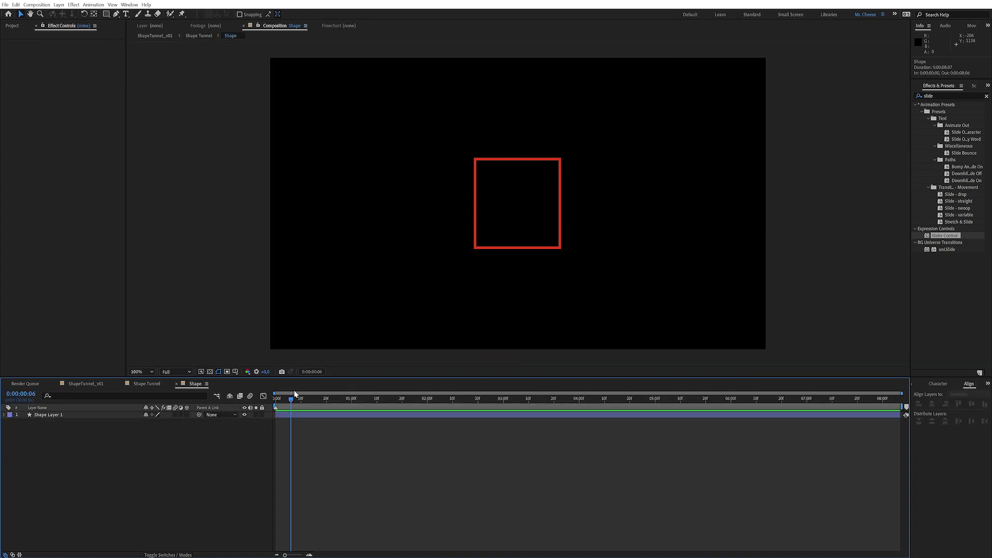
left_click_drag(291, 400, 257, 406)
Step: Expand the contents of Shape Layer 1 and add Trim Paths to it
left_click(46, 414)
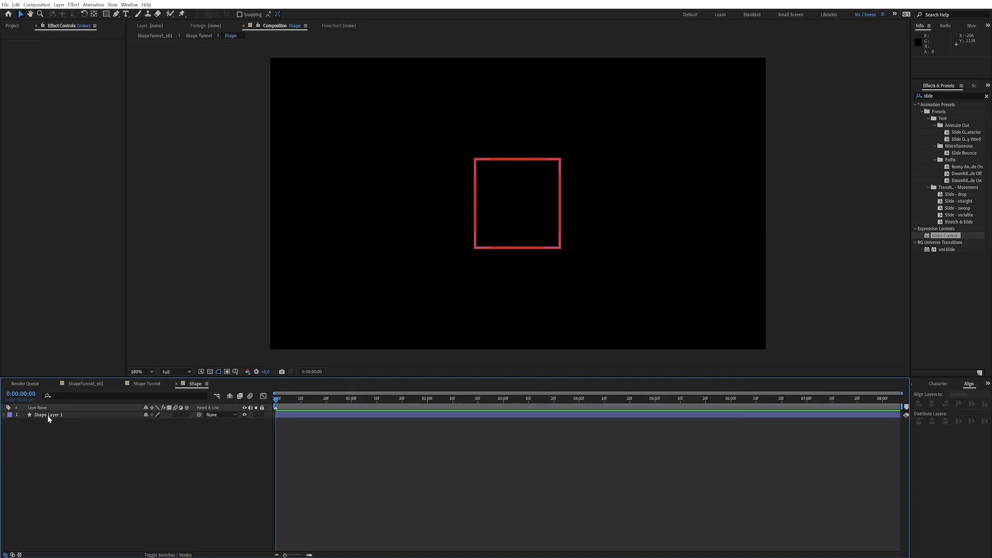
left_click(5, 415)
left_click(10, 422)
left_click(17, 429)
left_click(190, 422)
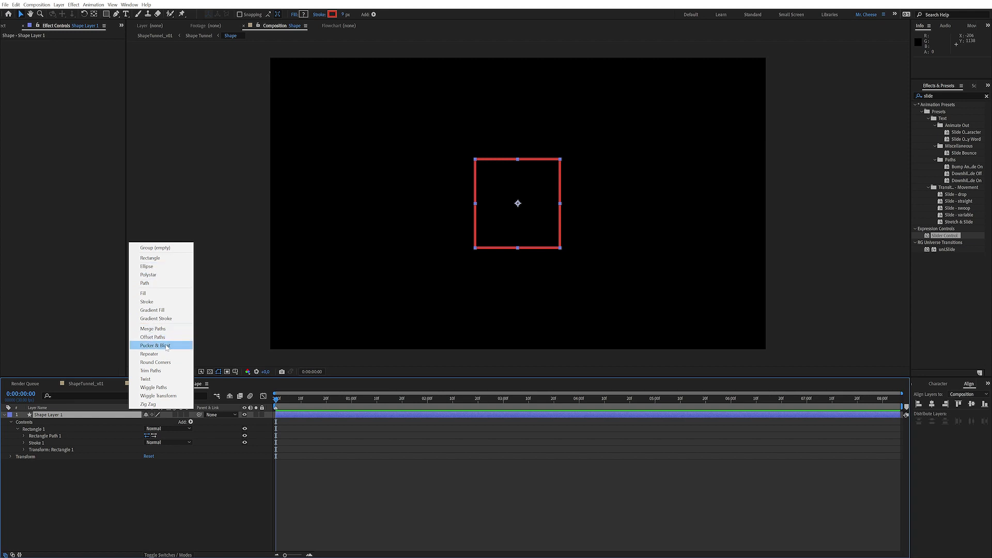
left_click(151, 370)
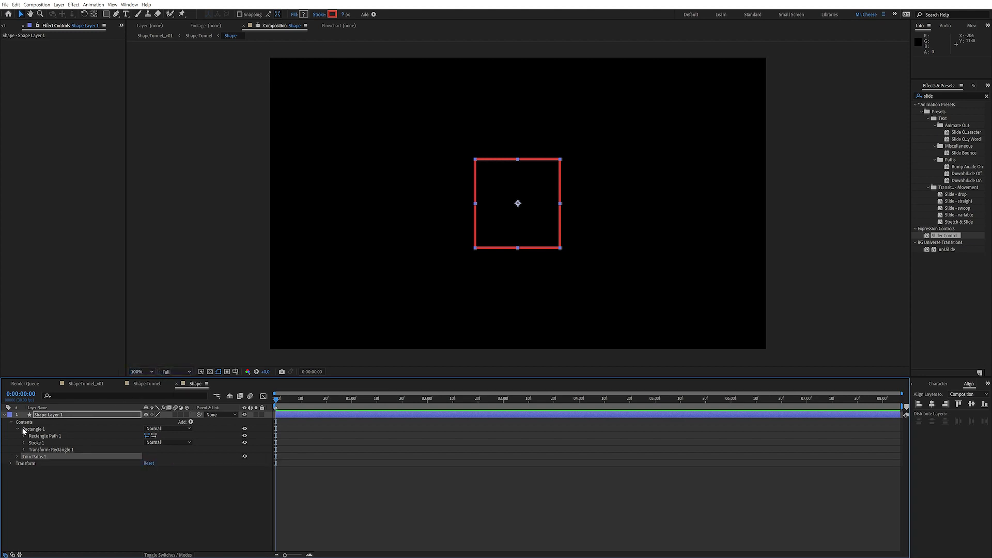
Step: Keyframe the Trim Paths End value at 100% at 3 seconds and 1% at the first frame, and scrub through the animation
left_click(18, 456)
left_click_drag(358, 405, 503, 417)
left_click(102, 511)
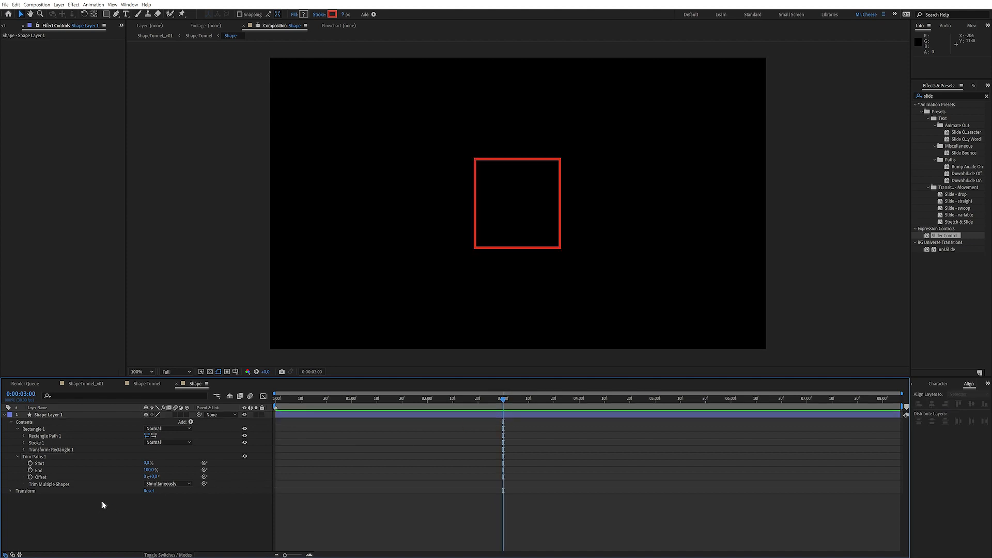
left_click(30, 470)
key("Home")
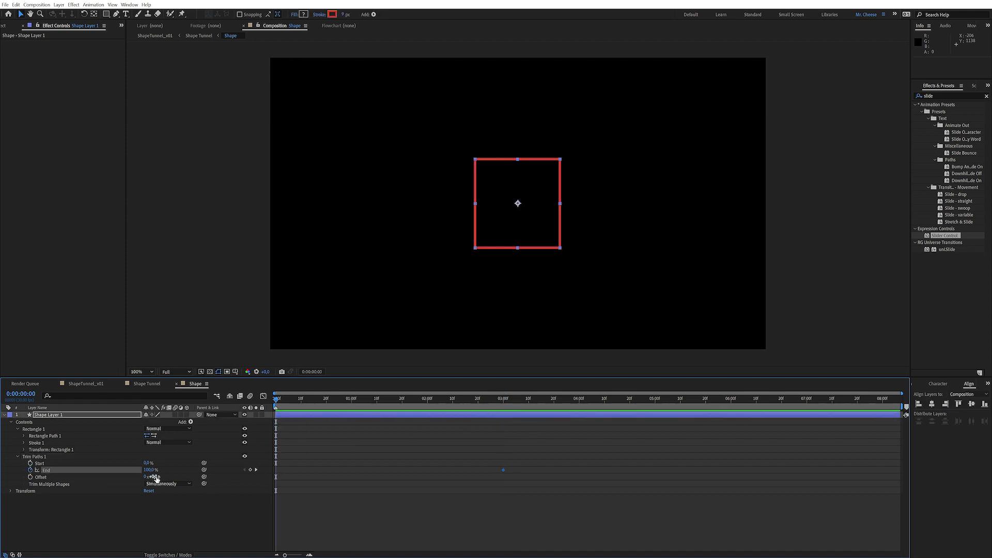
left_click_drag(153, 469, 110, 471)
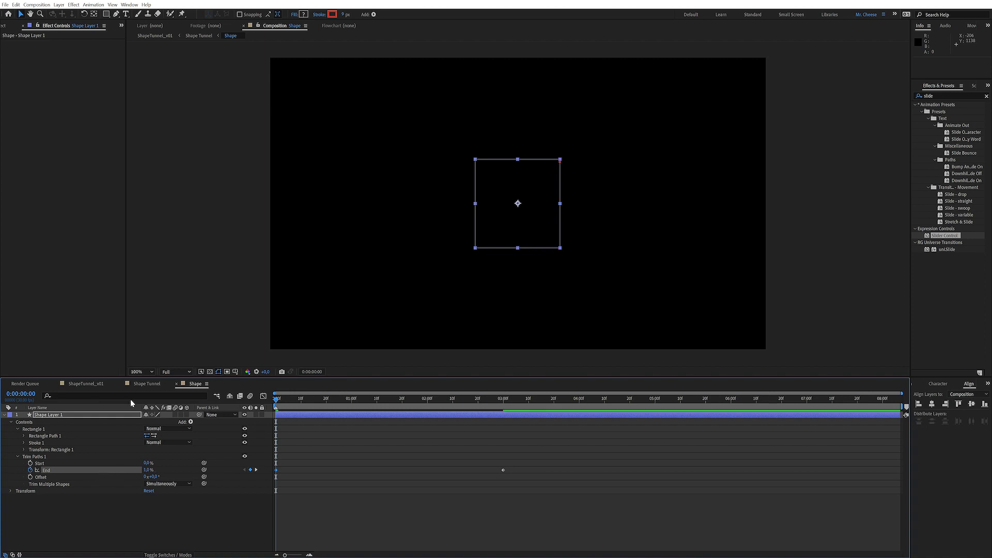
mouse_move(300, 401)
left_mouse_down()
mouse_move(465, 401)
mouse_move(368, 401)
mouse_move(440, 415)
left_mouse_up()
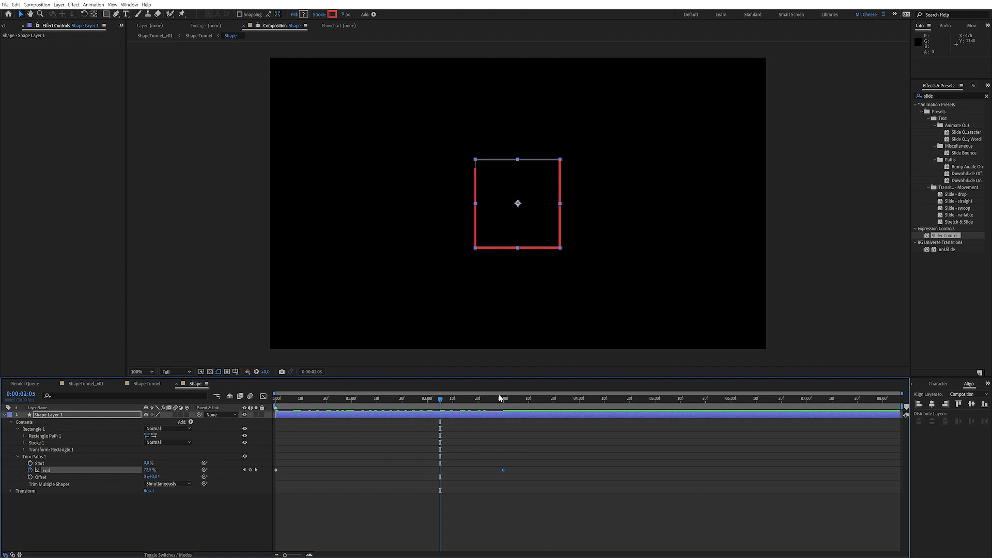
Step: Set the incoming velocity of the 3-second Trim Paths End keyframe to 0 and scrub through the eased animation
key("ctrl+shift+k")
left_click(457, 271)
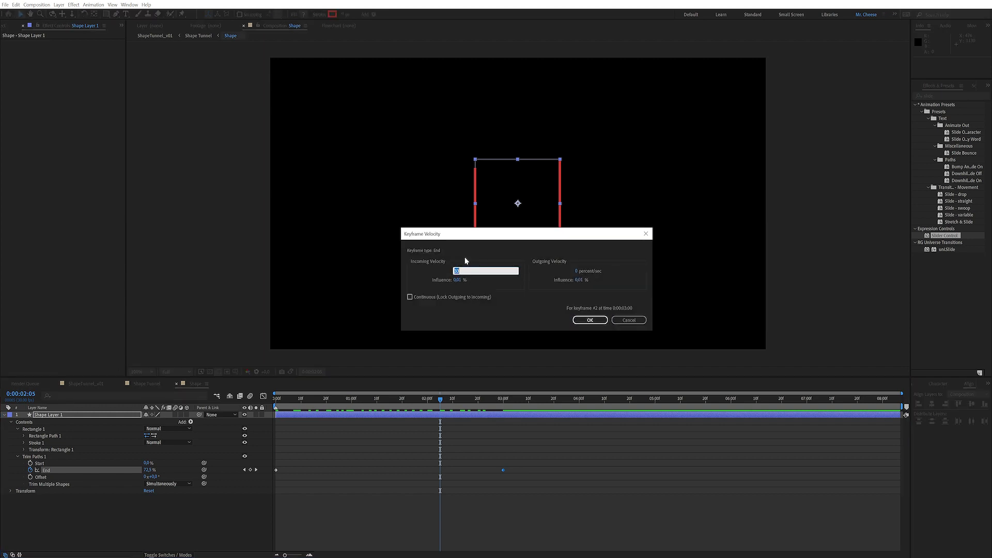
type("0")
key("Tab")
key("Return")
left_click_drag(294, 398, 473, 409)
Step: In the Shape Tunnel composition, duplicate the Shape layer up to 15 copies, then select all of them and duplicate the whole set
left_click(176, 383)
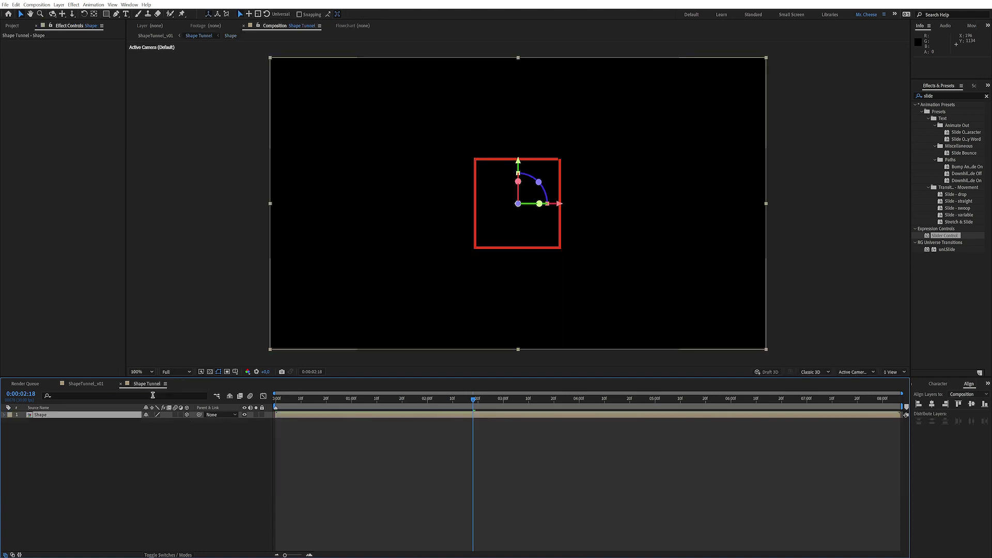
left_click(82, 384)
left_click(145, 383)
left_click(71, 416)
key("ctrl+d")
key("ctrl+d")
key("ctrl+d")
key("ctrl+d")
key("ctrl+d")
key("ctrl+d")
key("ctrl+d")
key("ctrl+d")
key("ctrl+d")
key("ctrl+d")
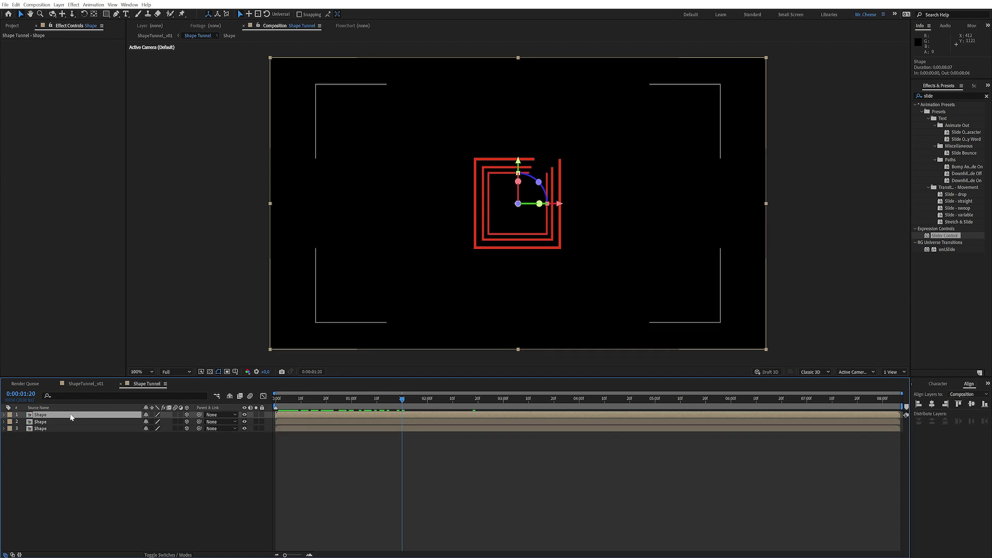
key("ctrl+d")
key("ctrl+d")
key("ctrl+d")
key("ctrl+d")
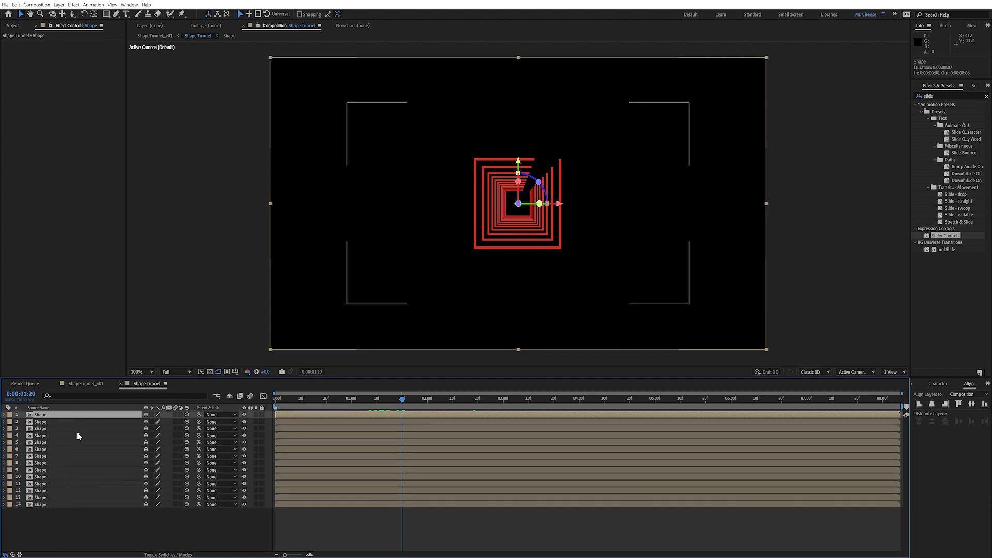
left_click(60, 512, "shift")
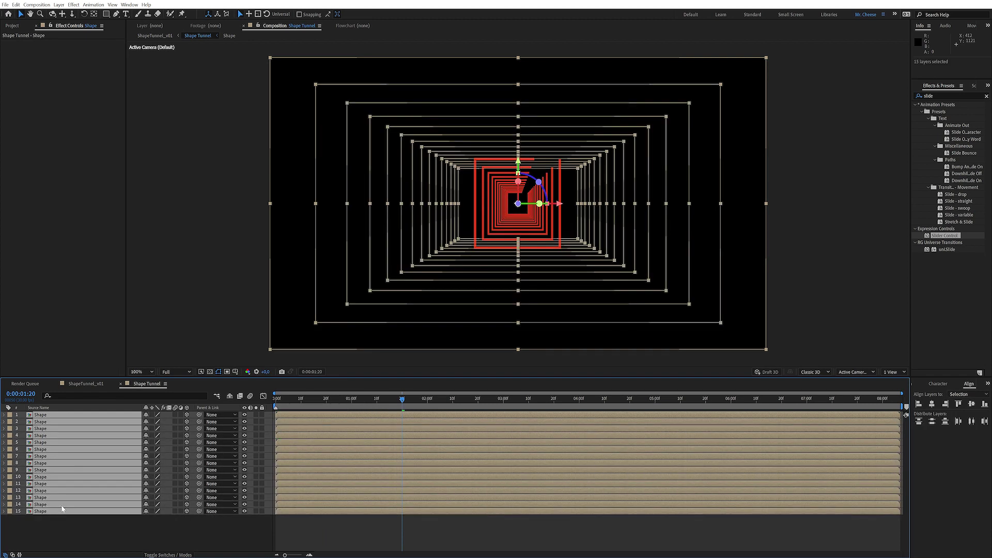
key("ctrl+d")
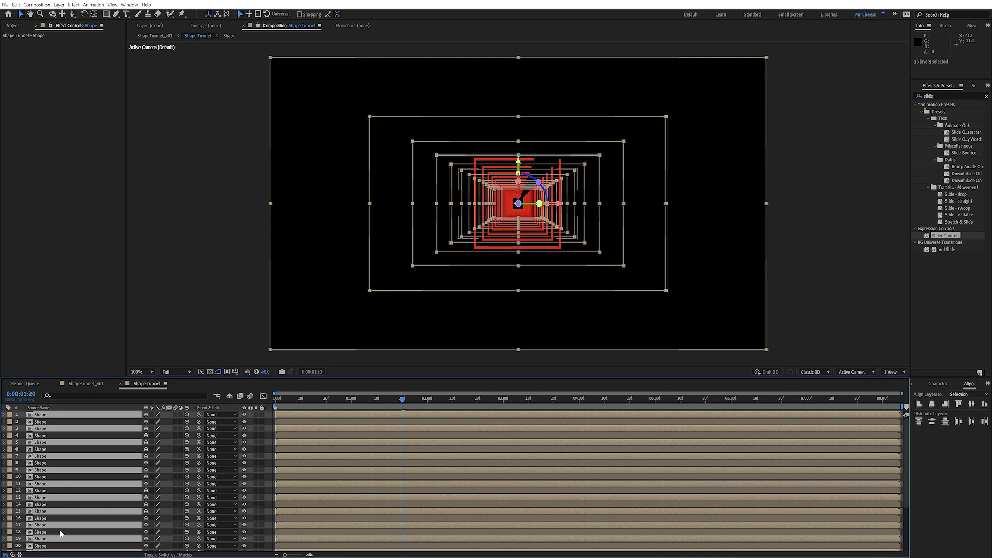
Step: In ShapeTunnel_v01, set CTRL's Rotation Z slider to 1 at the first frame and enable keyframing for it
left_click(86, 383)
left_click_drag(315, 396, 193, 378)
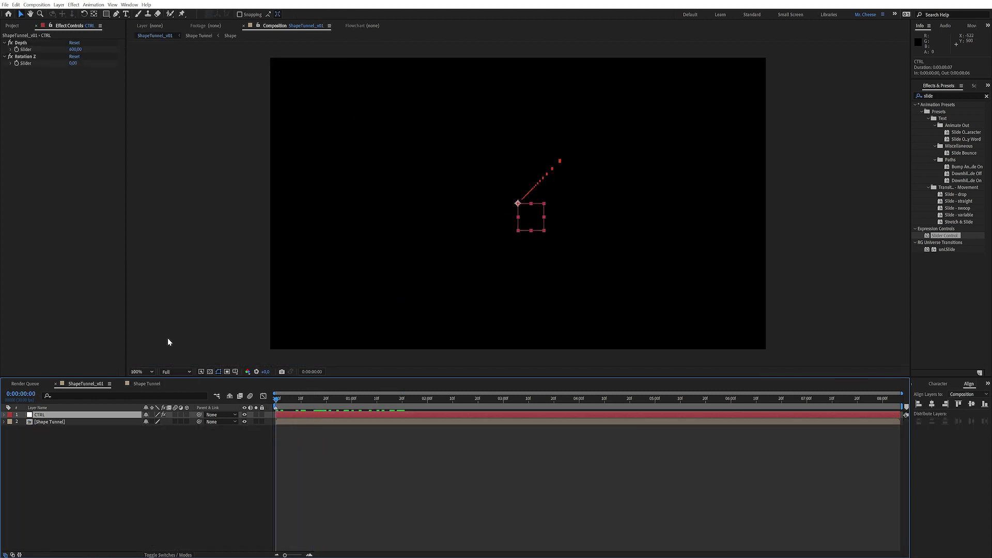
left_click(73, 63)
type("1")
key("Return")
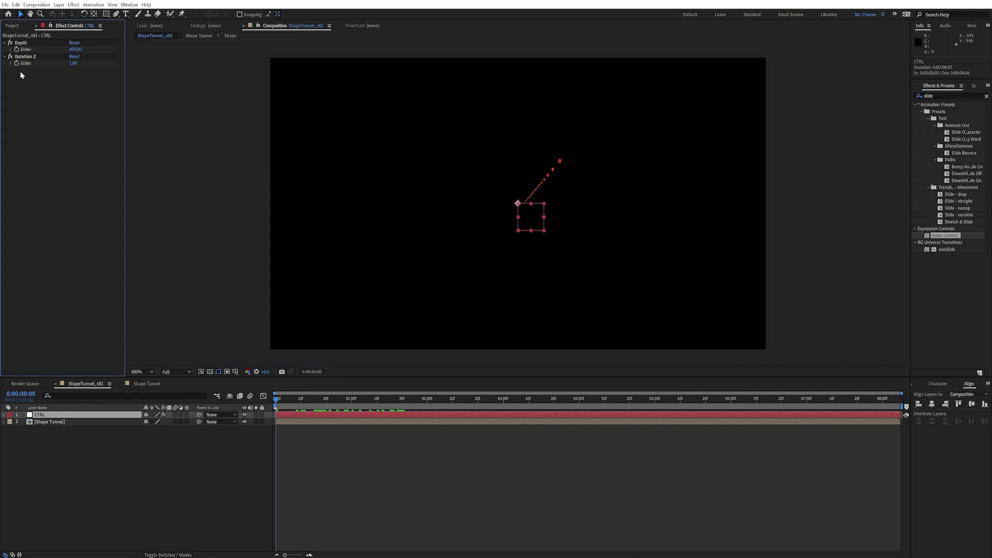
left_click(21, 57)
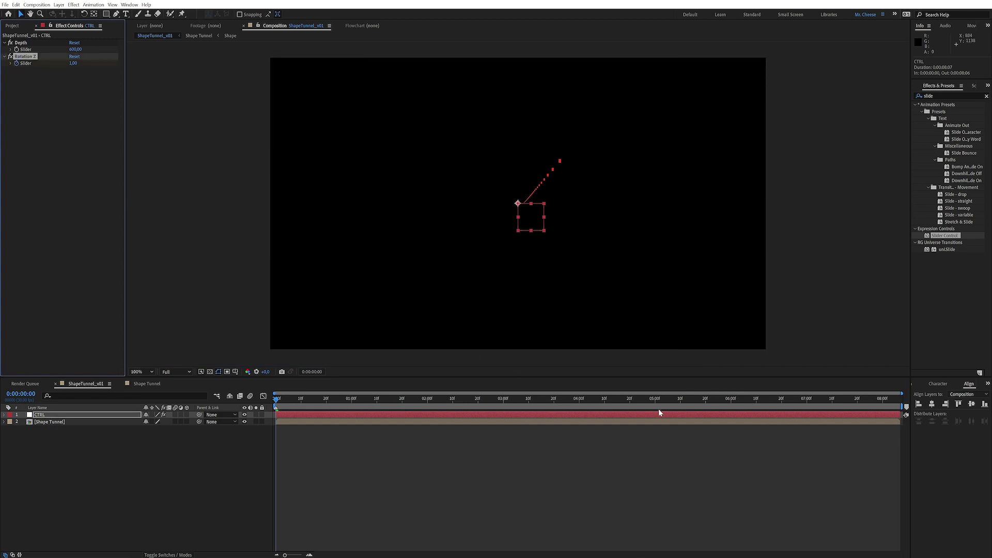
Step: At 6 seconds, raise the Rotation Z slider to 5 to keyframe the twist of the tunnel
mouse_move(724, 408)
left_mouse_down()
mouse_move(715, 407)
mouse_move(731, 407)
left_mouse_up()
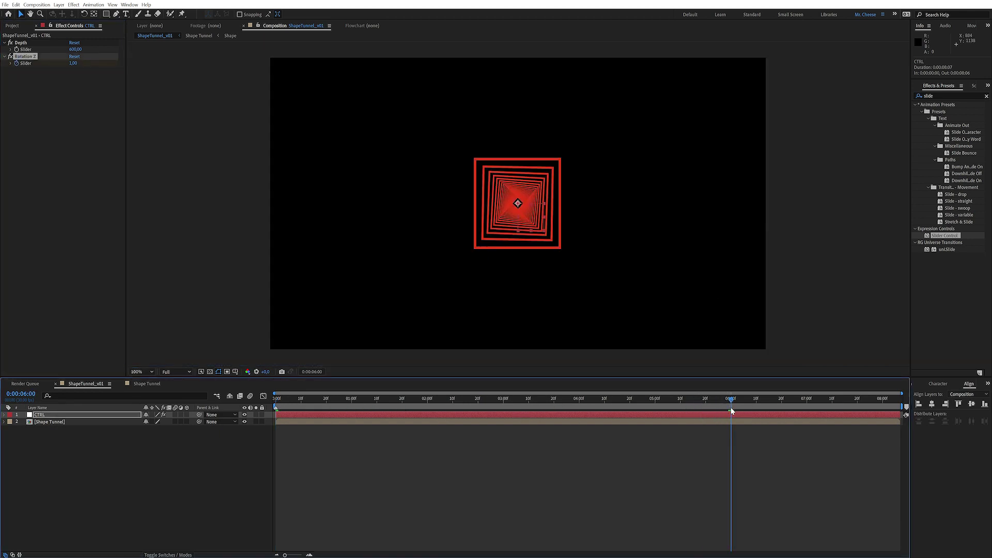
left_click(73, 63)
key("Up")
key("Up")
key("Up")
key("Up")
key("Return")
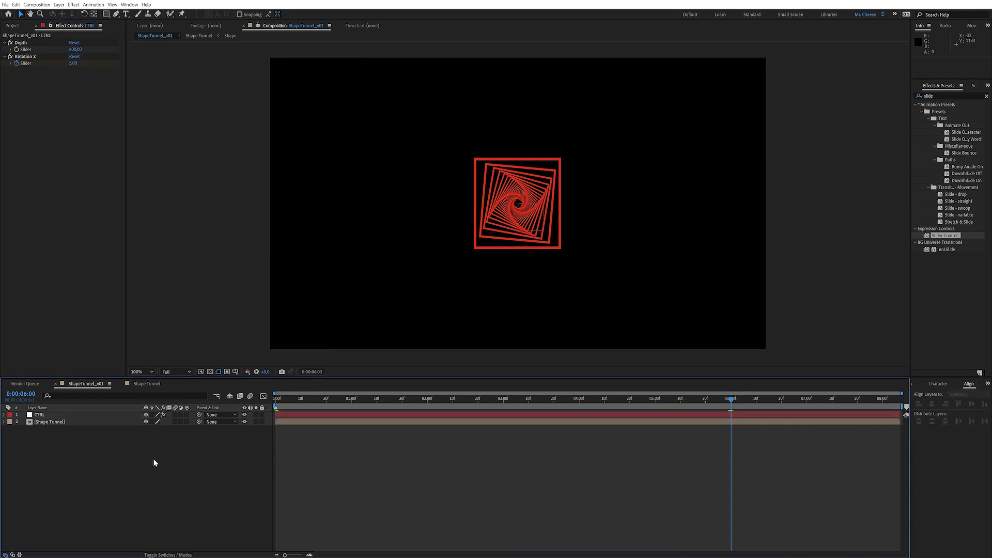
Step: Make the Shape Tunnel layer 3D and turn on its collapse transformations switch
left_click(64, 421)
left_click(187, 421)
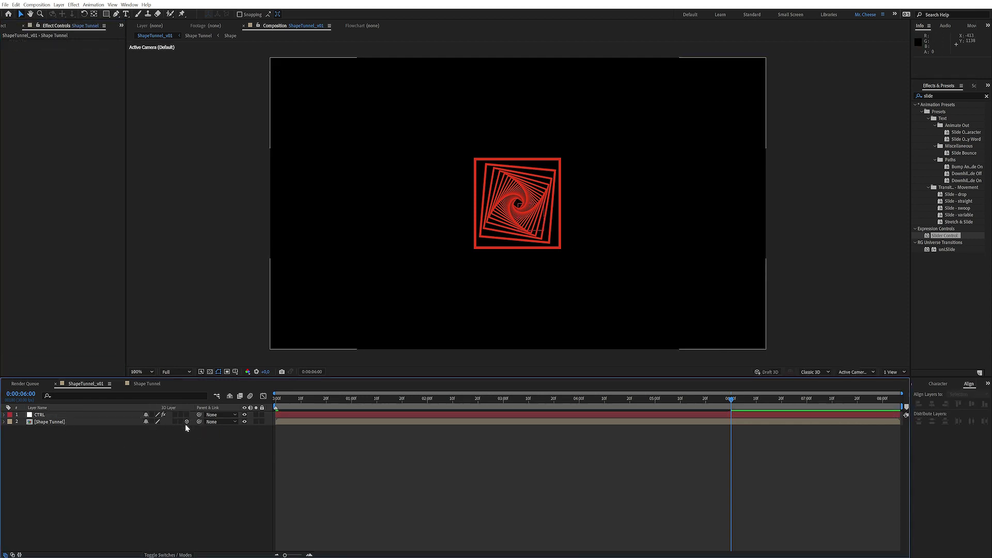
left_click(152, 422)
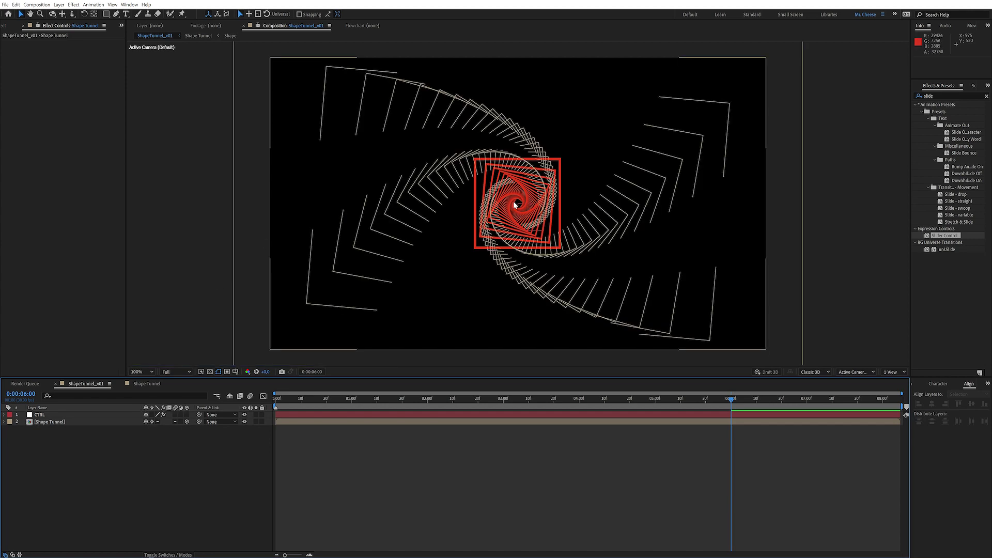
left_click(166, 454)
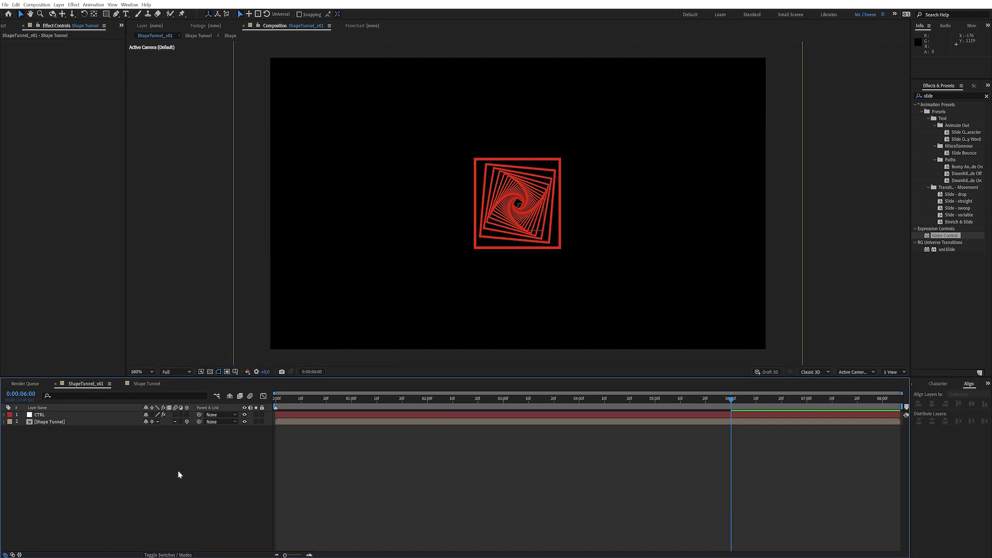
Step: Orbit the default camera around the tunnel to check its depth, then undo the orbit
key("c")
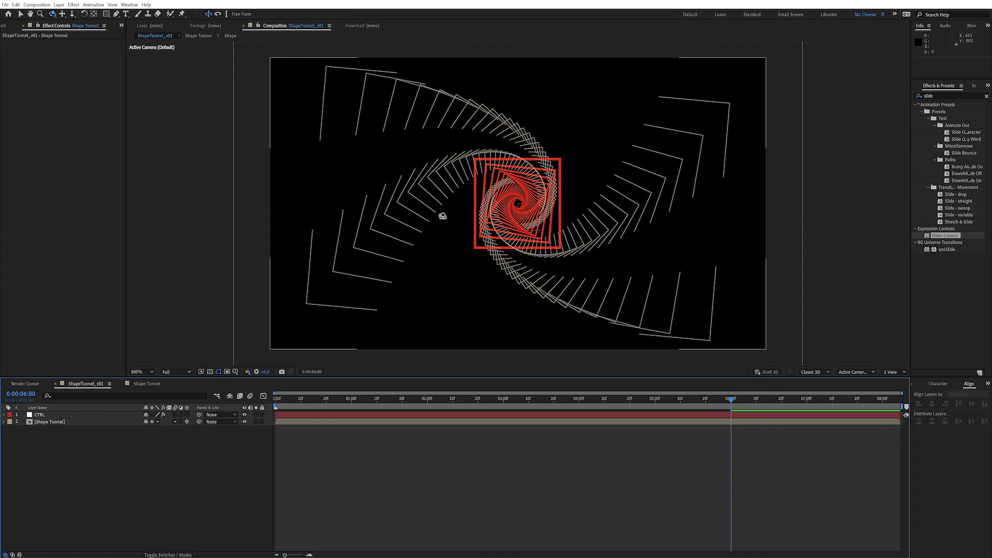
left_click_drag(447, 232, 473, 222)
left_click_drag(448, 229, 452, 202)
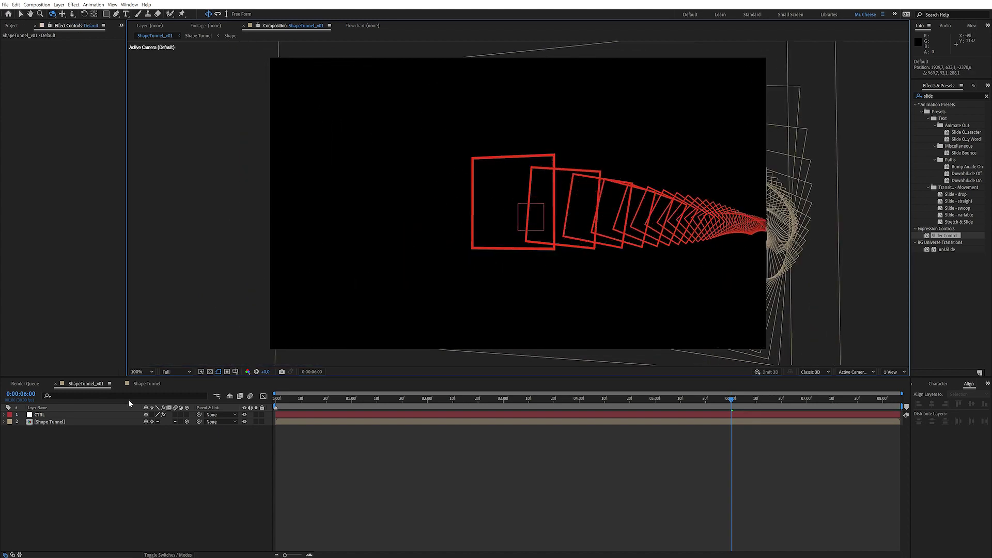
key("ctrl+z")
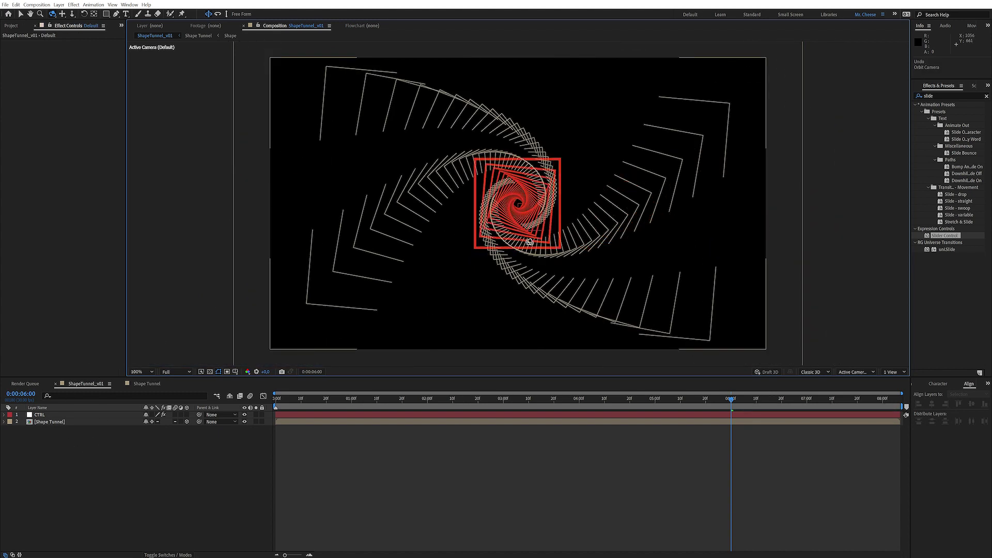
Step: Add a new camera layer with the default settings to ShapeTunnel_v01
left_click(54, 422)
left_click(87, 451)
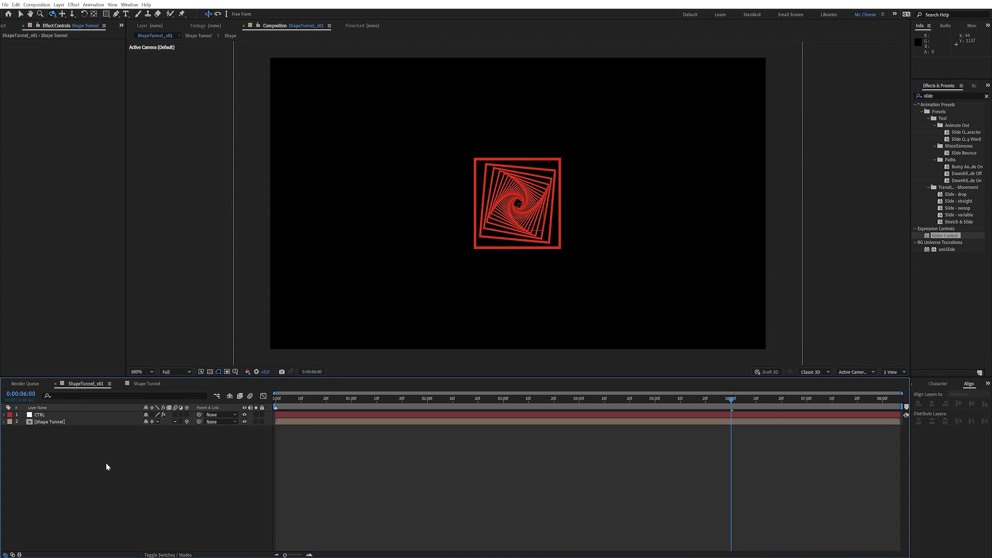
left_click(59, 5)
mouse_move(70, 14)
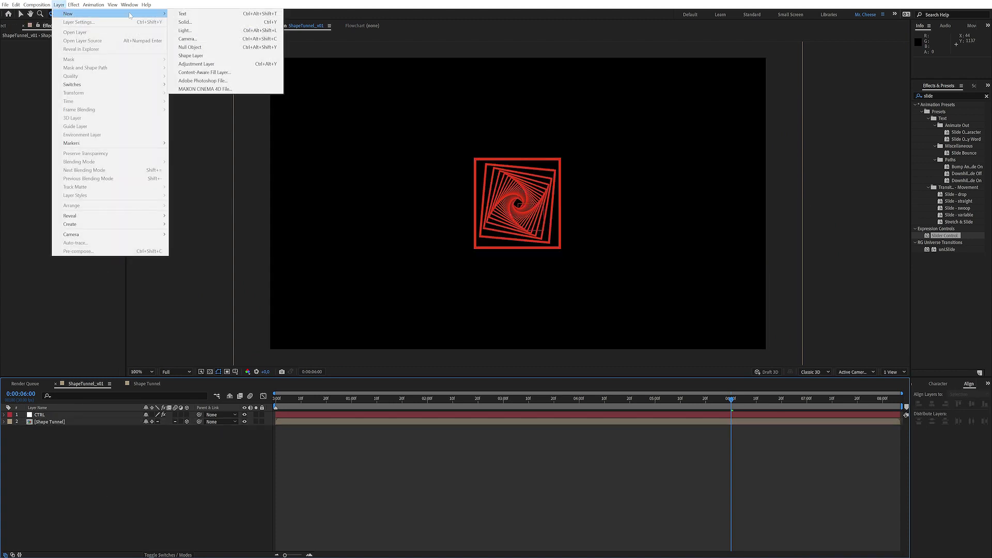
left_click(221, 40)
key("Return")
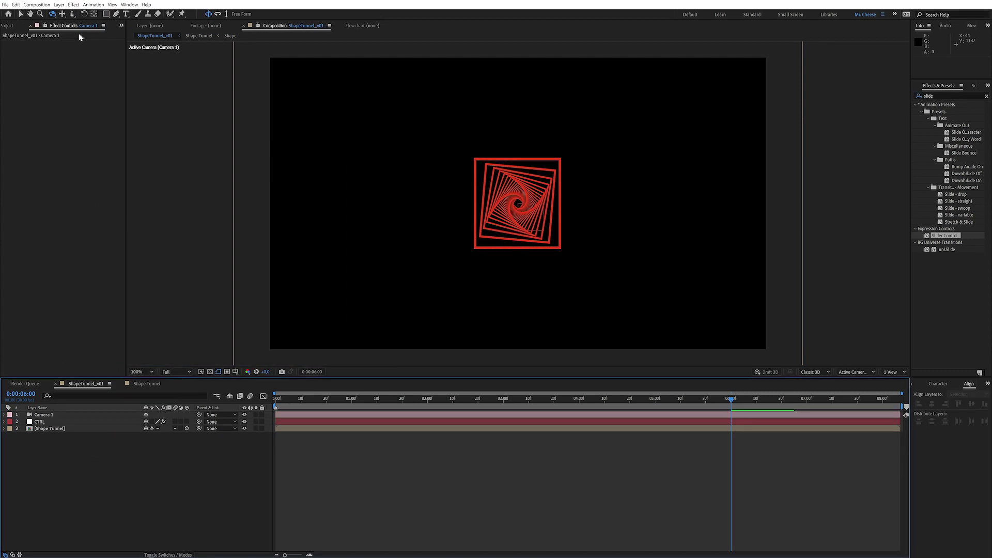
Step: Add a null object above the camera and rename it CAM_CTRL
left_click(59, 5)
mouse_move(70, 13)
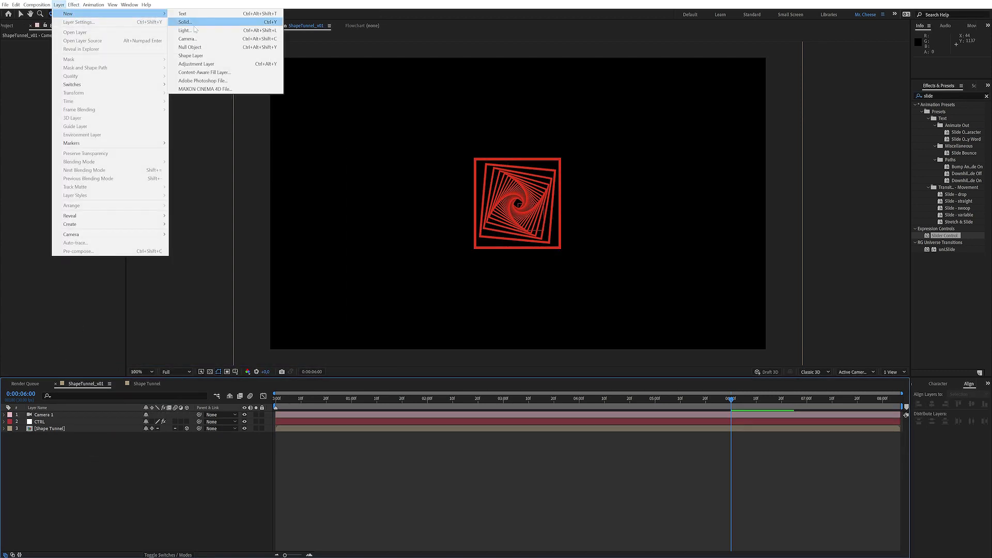
left_click(190, 47)
key("Return")
type("C")
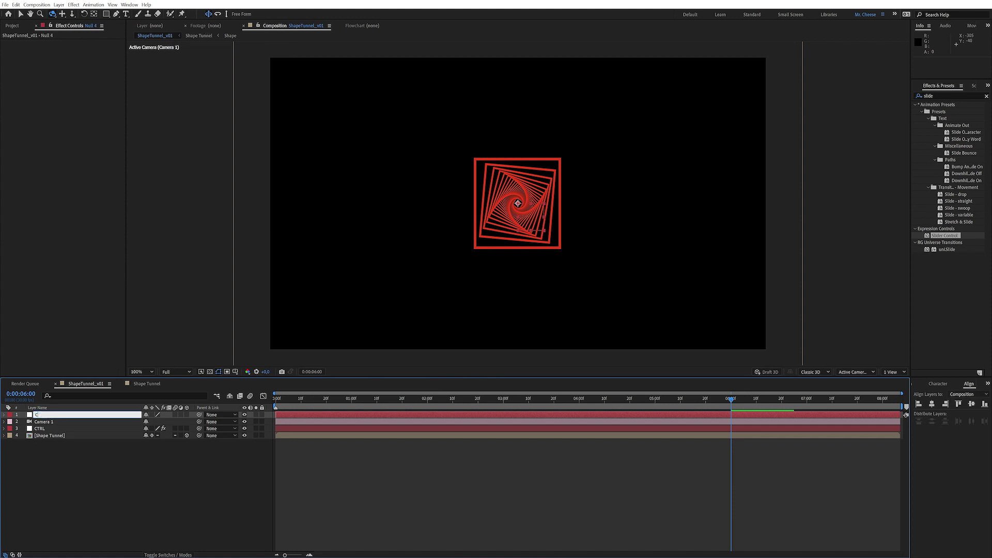
type("AM_CTRL")
key("Return")
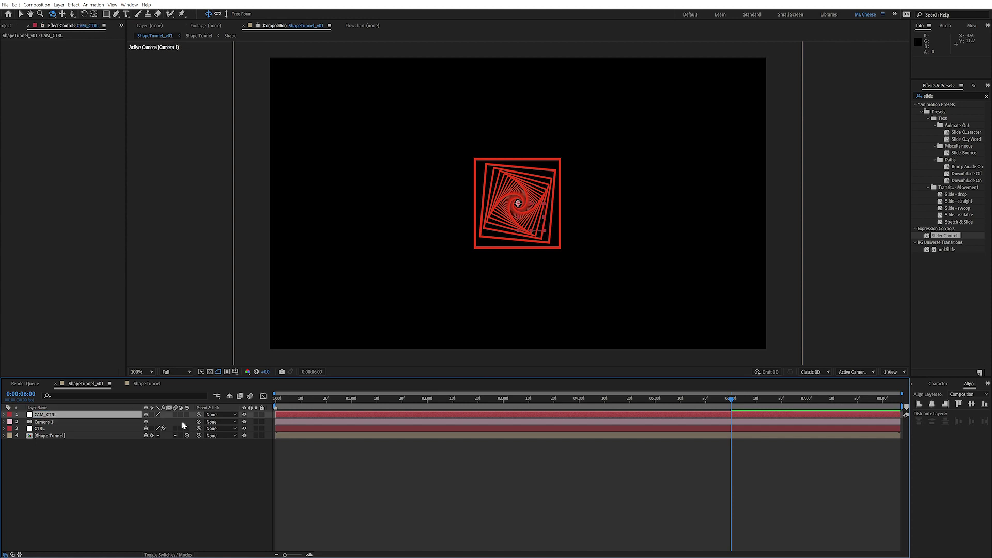
Step: Parent Camera 1 to the CAM_CTRL null and make the null a 3D layer
left_click_drag(199, 421, 77, 415)
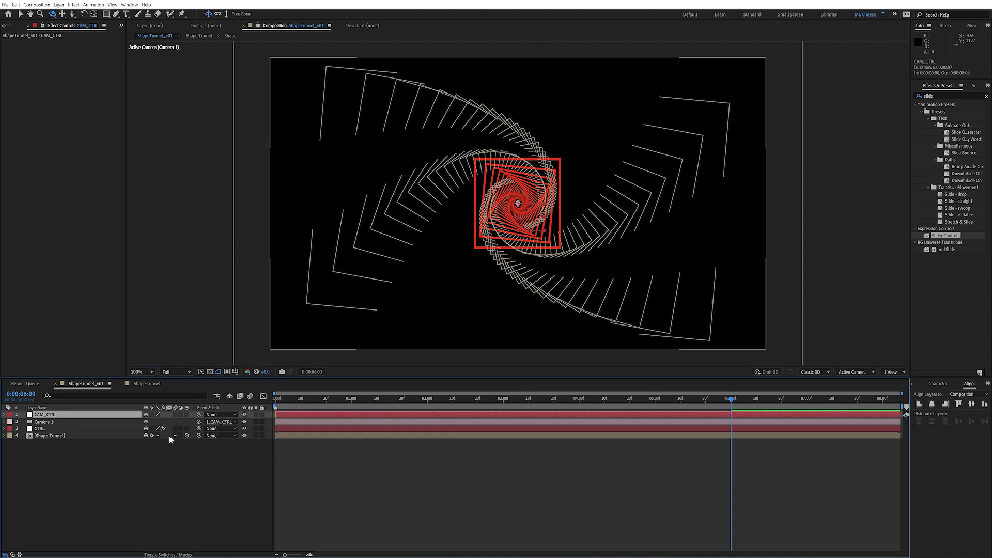
left_click(186, 415)
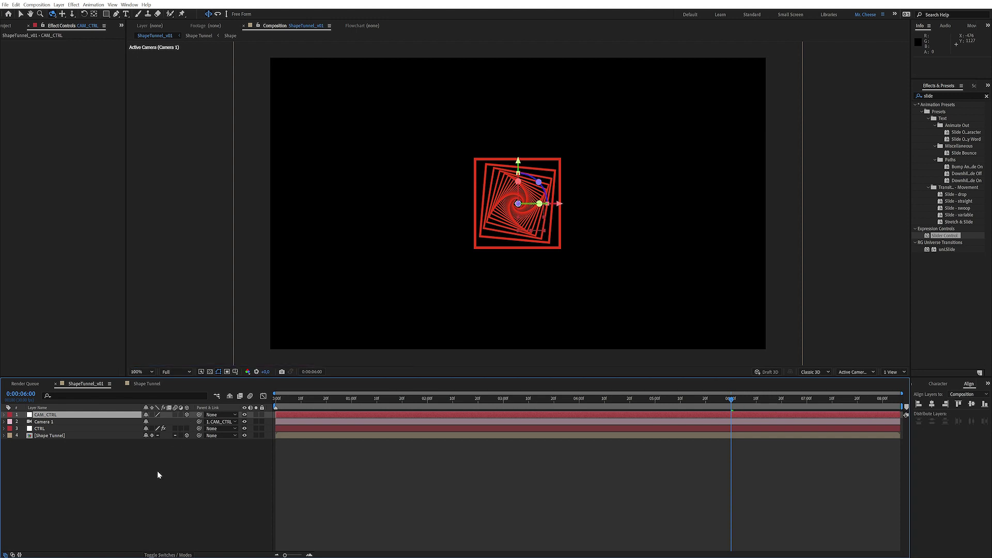
Step: Keyframe CAM_CTRL's Position with Z at about 1582 on the first frame and a much higher Z at 6 seconds, and scrub through the move
key("p")
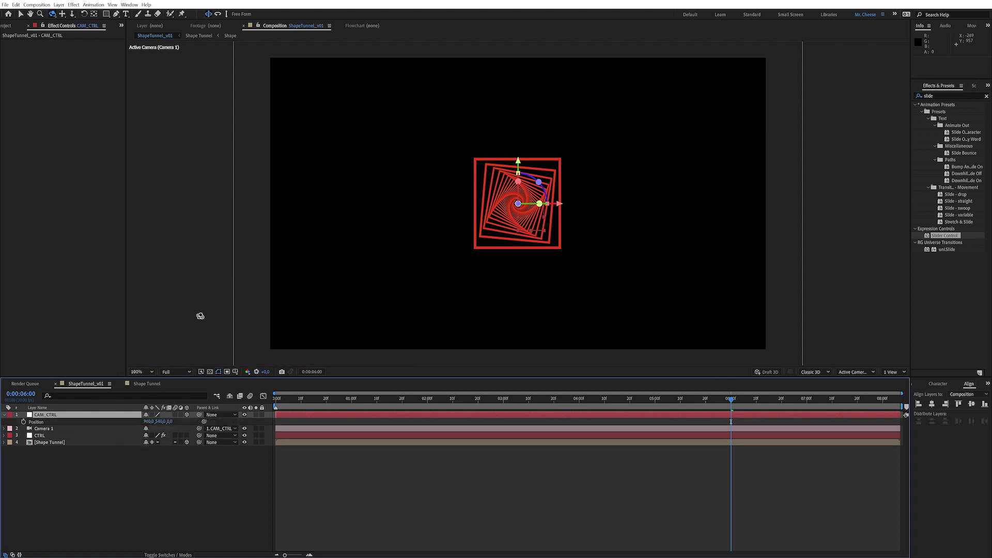
left_click_drag(167, 421, 273, 393)
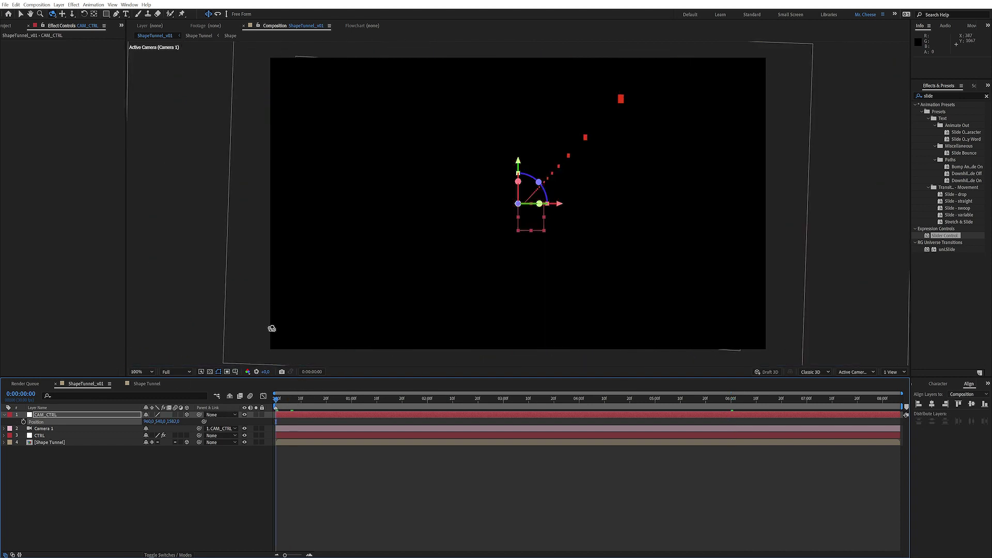
left_click(23, 422)
left_click(728, 403)
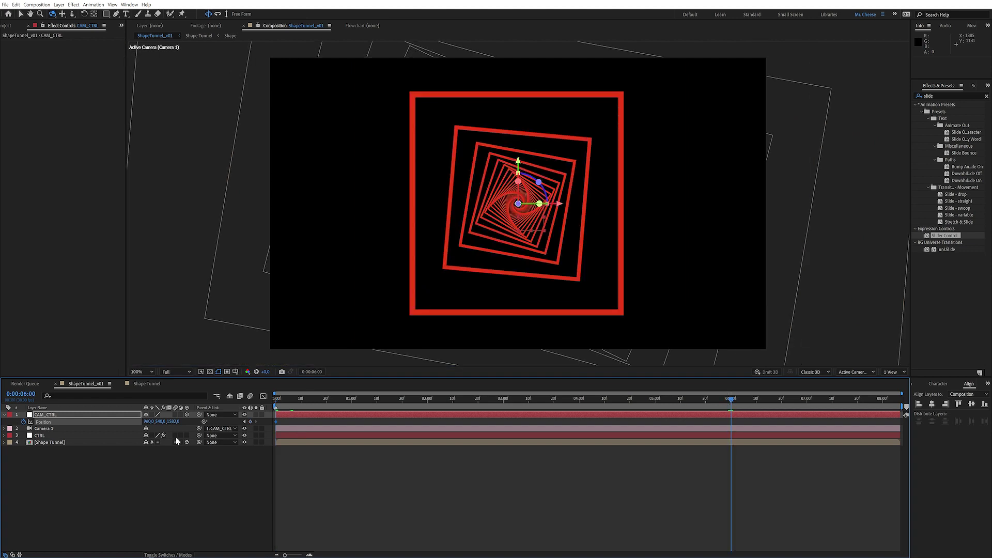
left_click_drag(177, 423, 729, 336)
left_click_drag(177, 422, 503, 338)
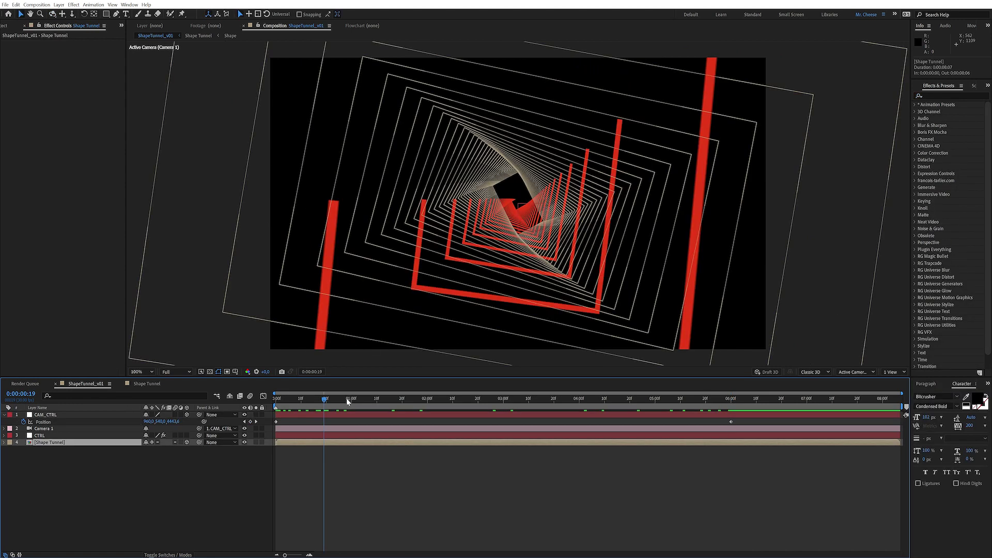
left_click_drag(346, 397, 316, 399)
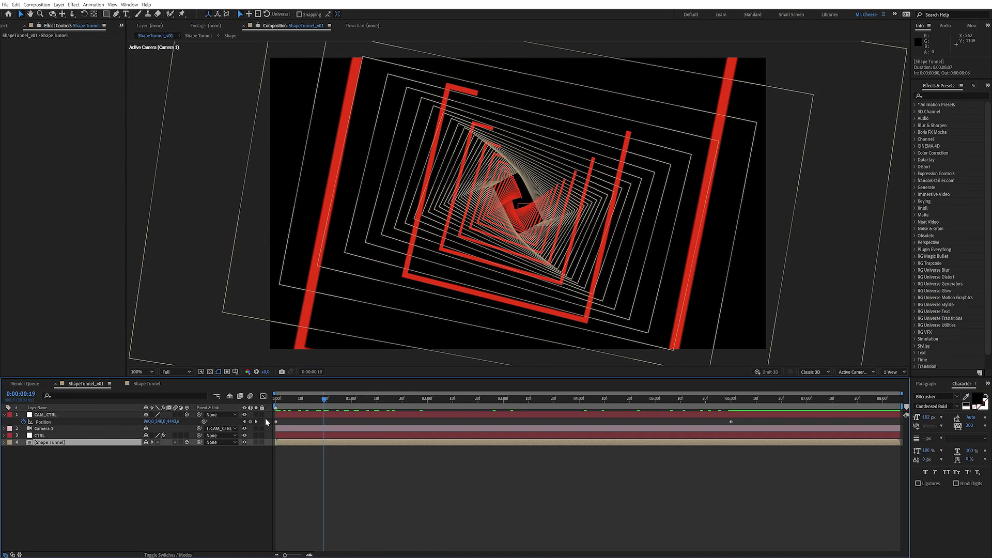
Step: Apply the Stylize Glow effect to the Shape Tunnel layer, lower its Glow Threshold and raise its Glow Radius to about 47
left_click(947, 95)
type("glow")
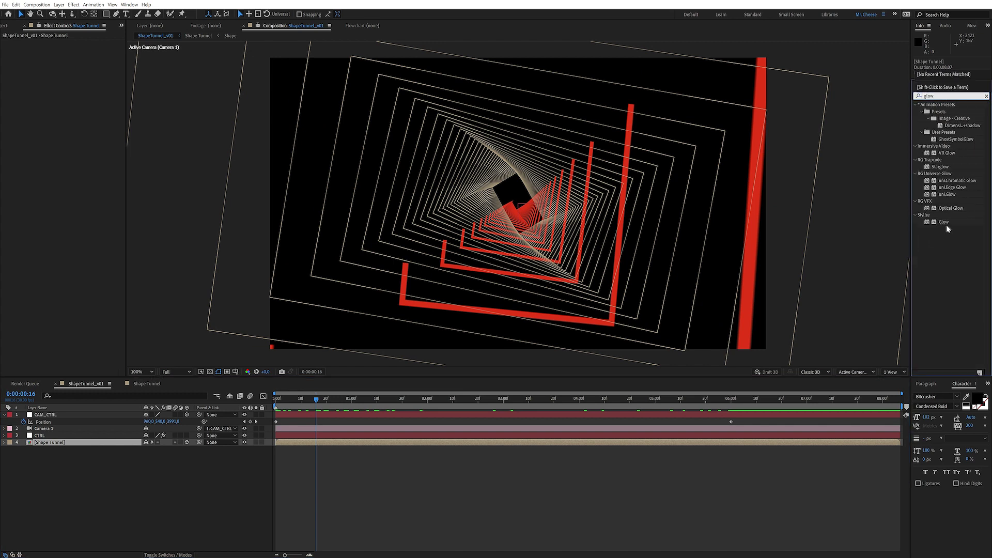
double_click(944, 222)
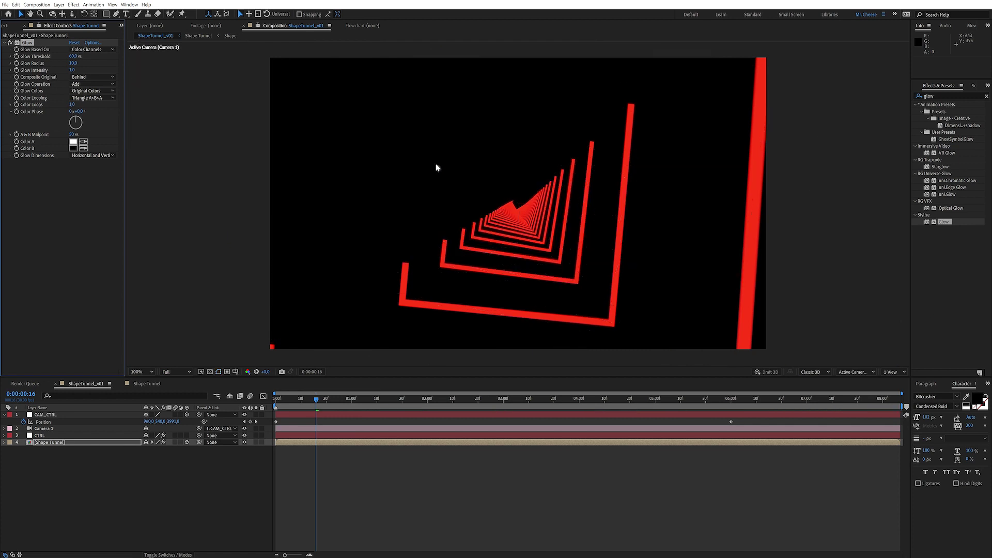
mouse_move(74, 56)
left_mouse_down()
mouse_move(58, 57)
mouse_move(85, 61)
mouse_move(70, 57)
left_mouse_up()
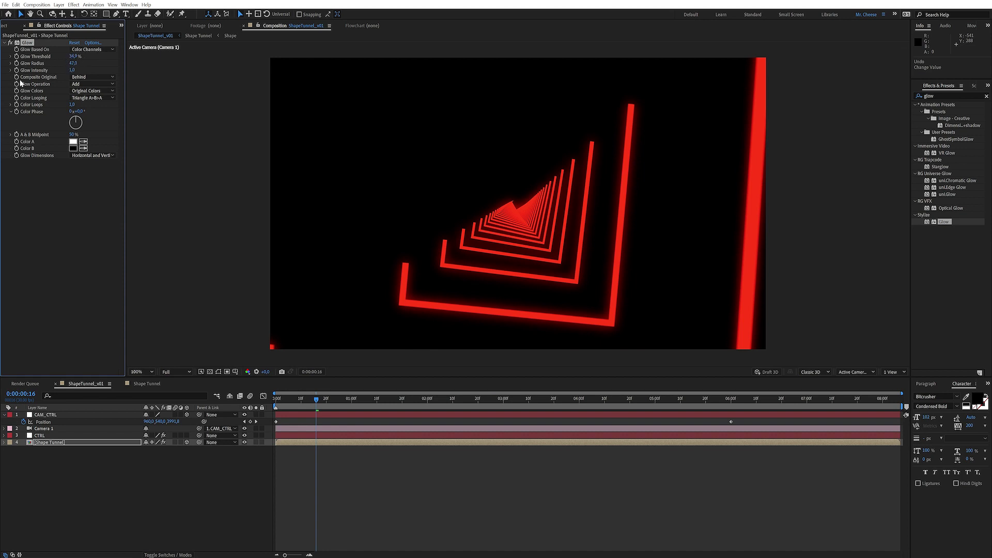
Step: Duplicate the Glow effect and raise the copy's Glow Radius to about 540
key("ctrl+d")
left_click_drag(74, 183, 243, 159)
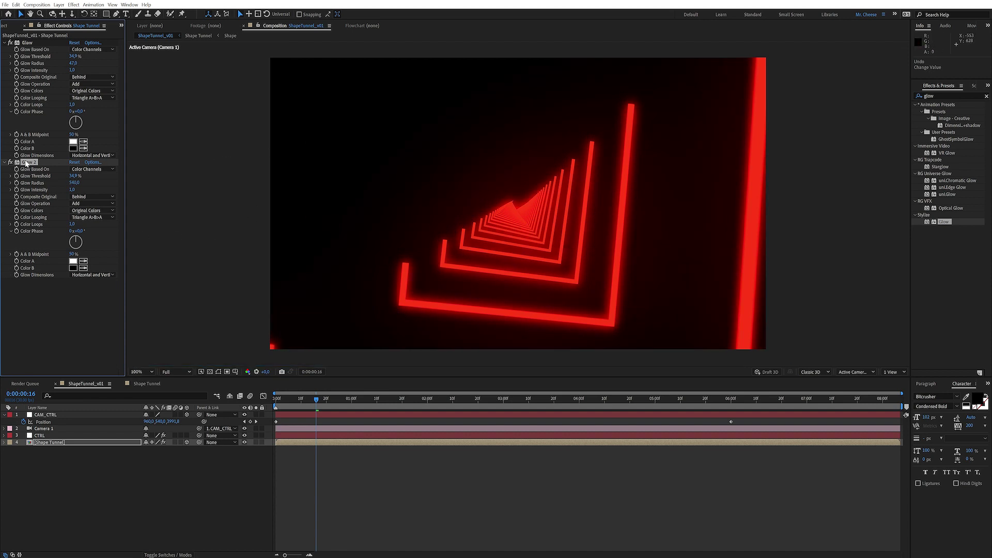
Step: Duplicate the second Glow effect and set the new copy's Glow Colors to A & B Colors
key("ctrl+d")
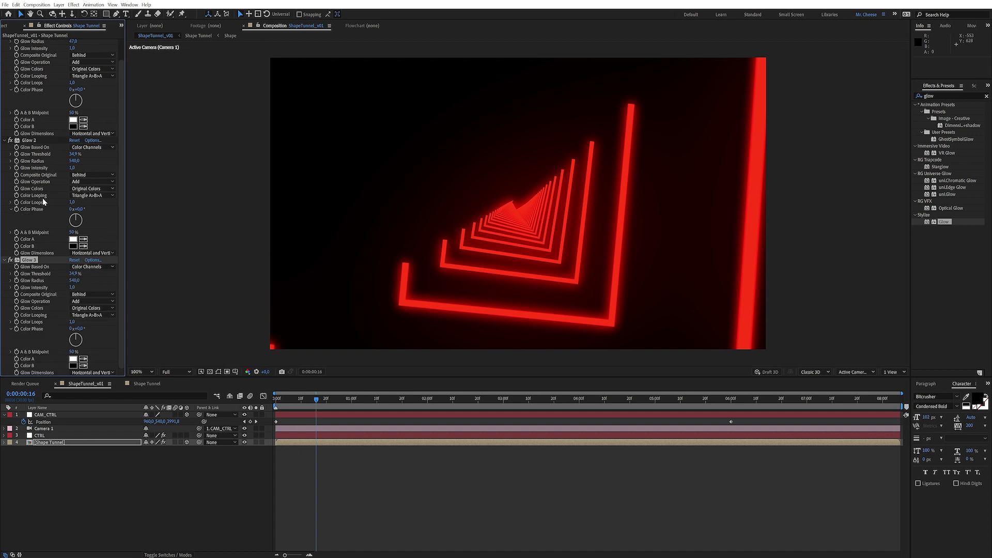
left_click(90, 310)
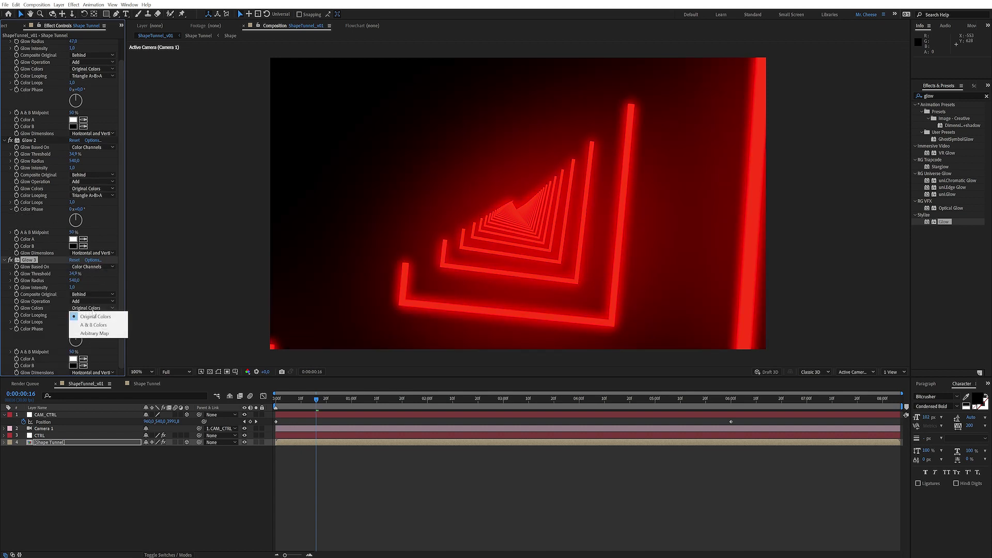
left_click(88, 323)
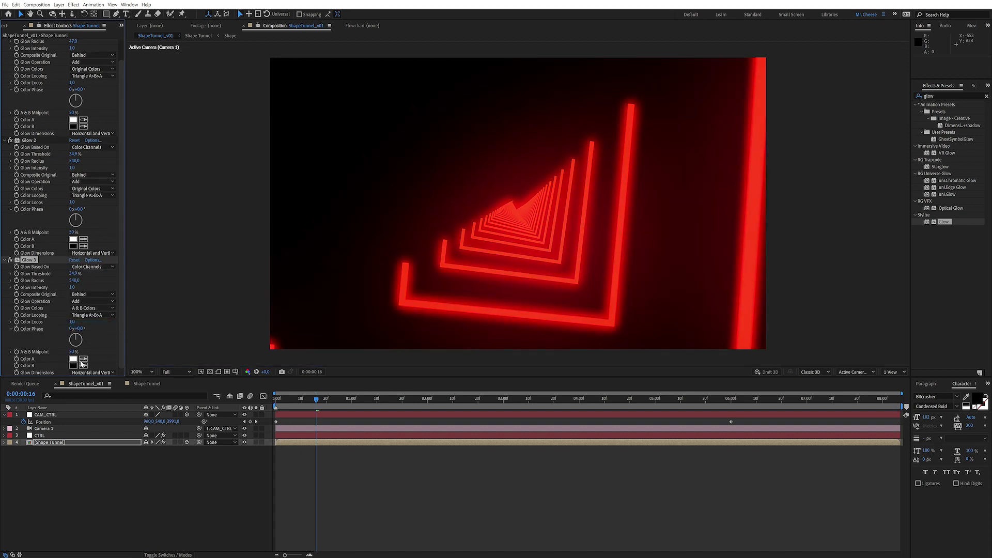
Step: In the third Glow, set Color B to white, Glow Radius to 20 and Glow Threshold to about 36.5%, and switch all Glow Operations to Screen
left_click(75, 281)
type("20")
key("Return")
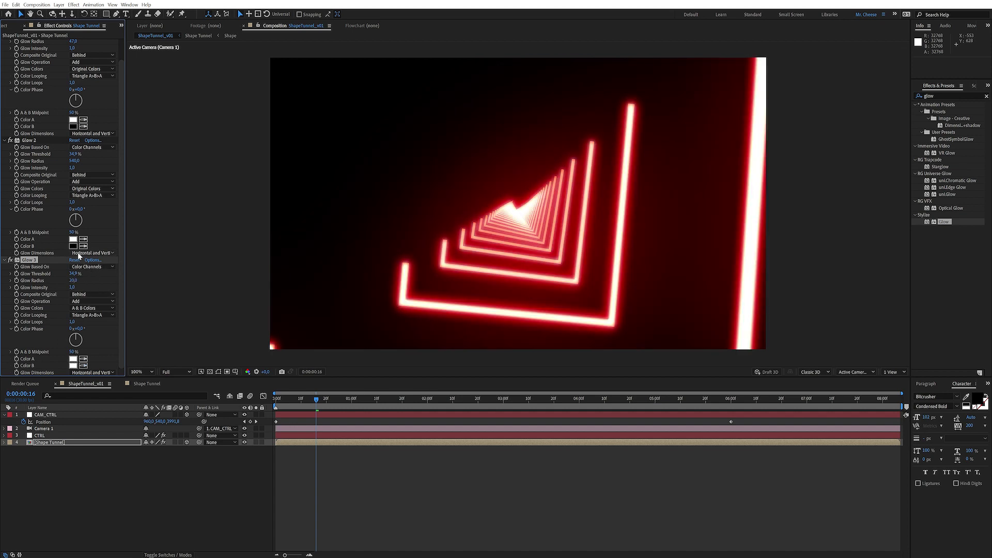
left_click_drag(74, 274, 76, 273)
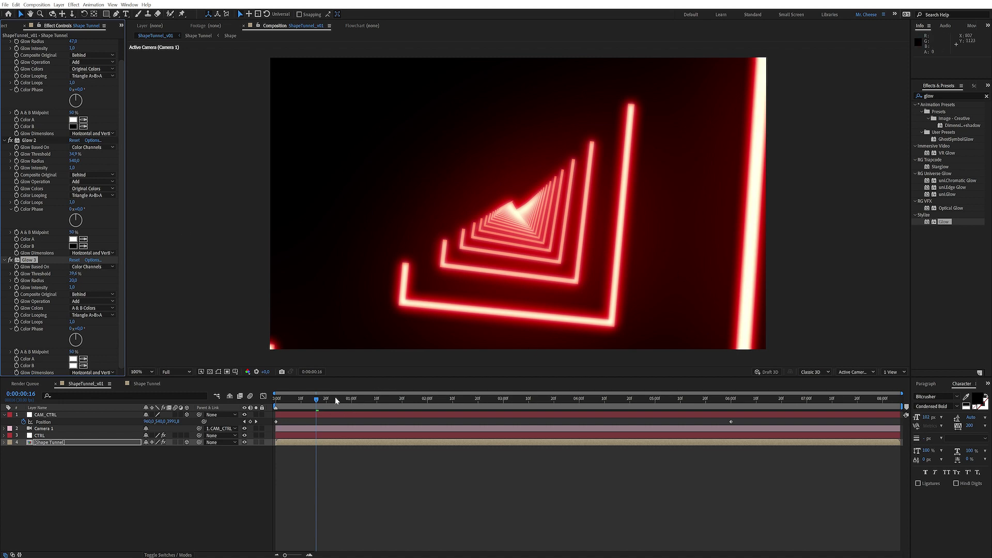
left_click_drag(335, 396, 443, 397)
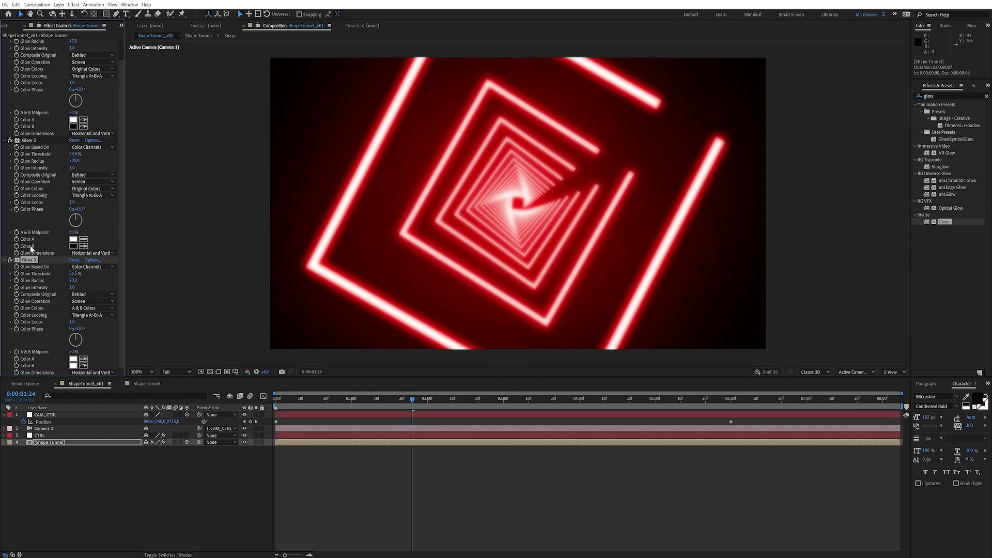
Step: Apply the Exposure effect to the Shape Tunnel layer and place it above the Glow effects
scroll(30, 246, "up", 2)
double_click(936, 97)
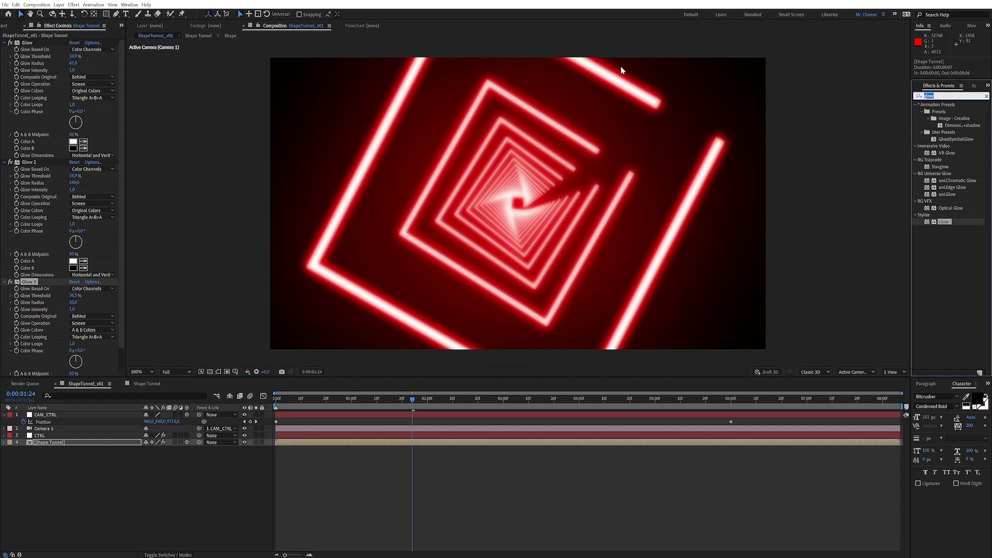
type("expo")
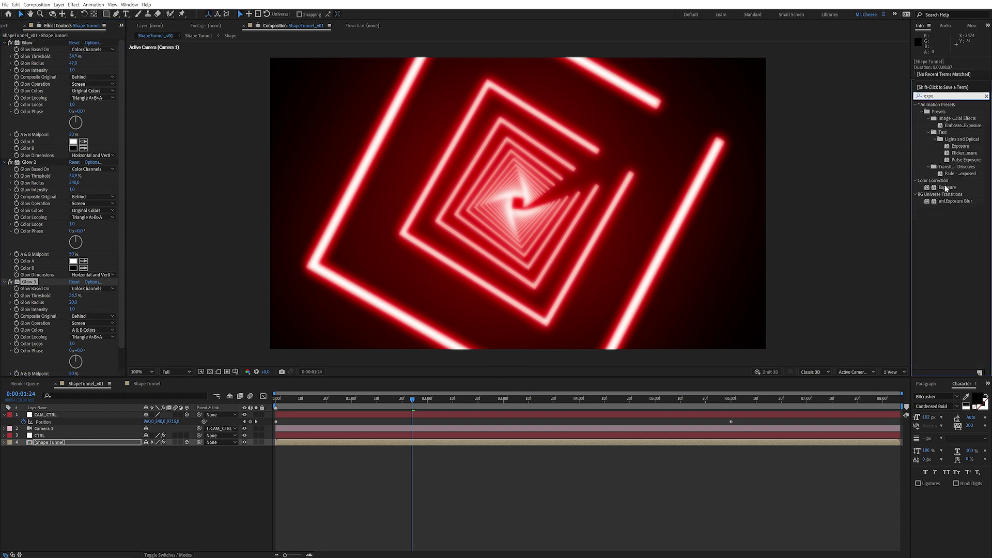
double_click(946, 189)
left_click_drag(35, 314, 44, 50)
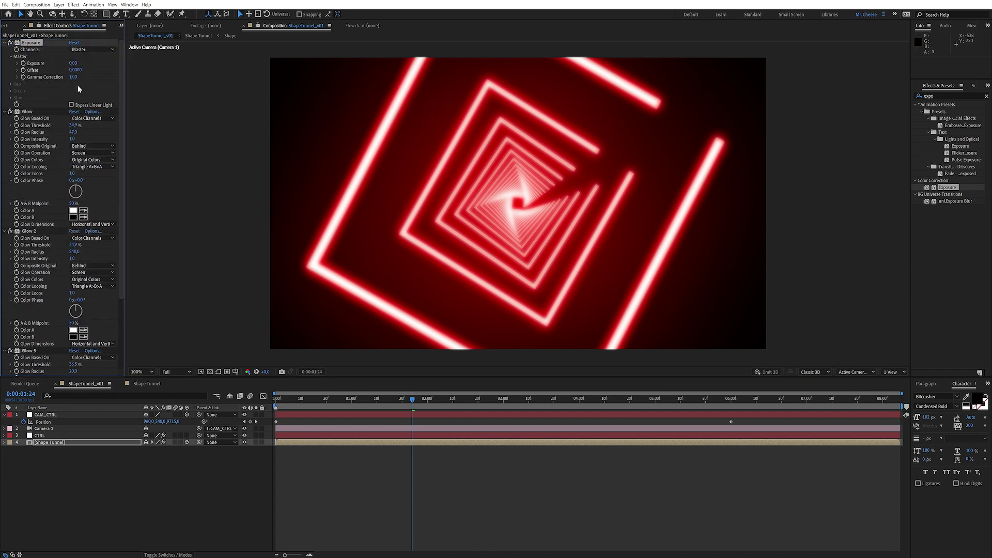
Step: Add the expression wiggle(16,0.3) to the Exposure effect's Exposure value and scrub through the flicker
left_click(23, 64, "alt")
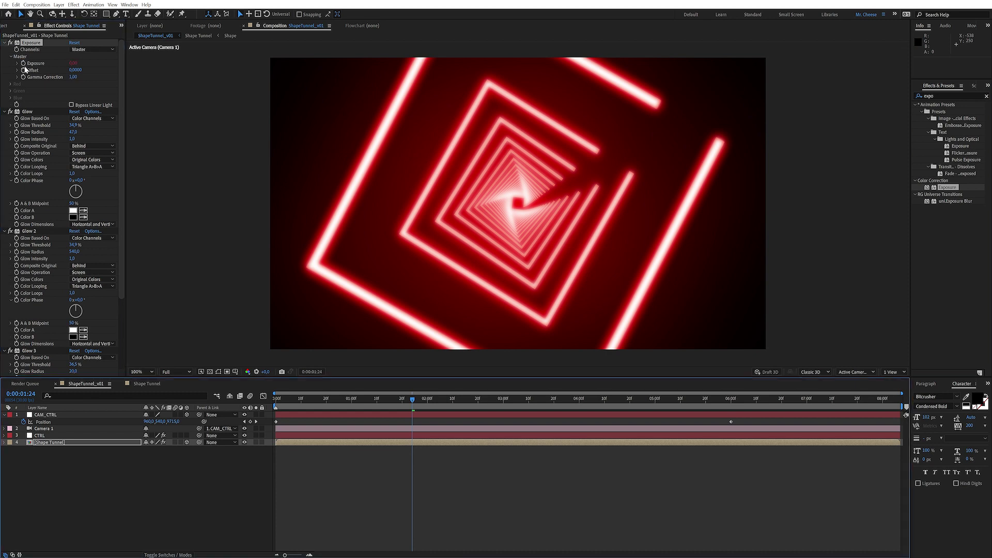
type("wiggle()")
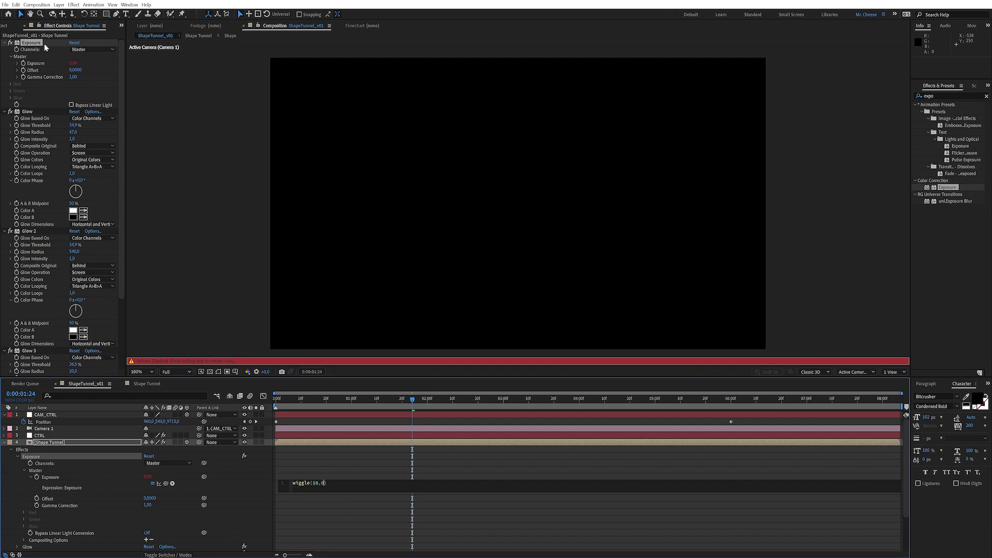
key("KP_Enter")
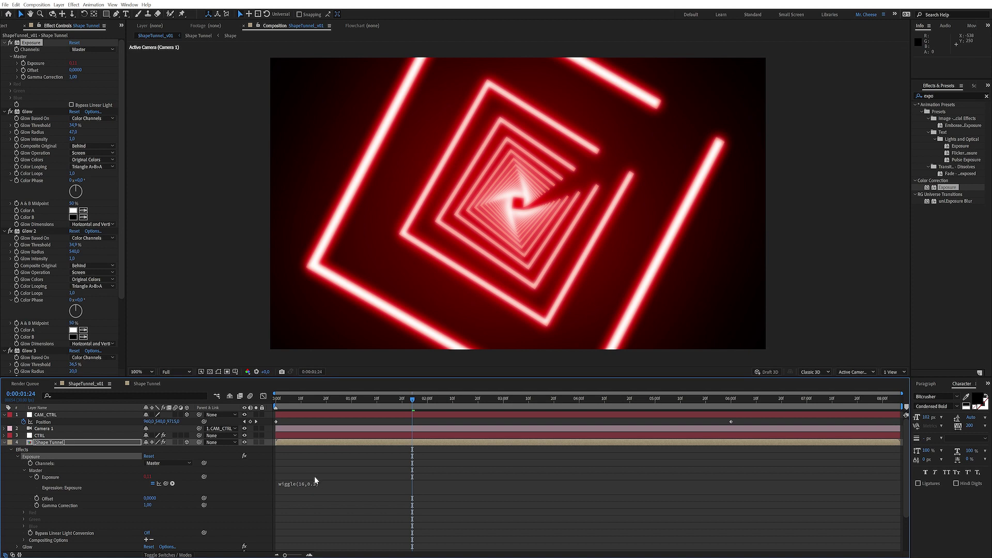
left_click(367, 401)
left_click_drag(366, 399, 490, 398)
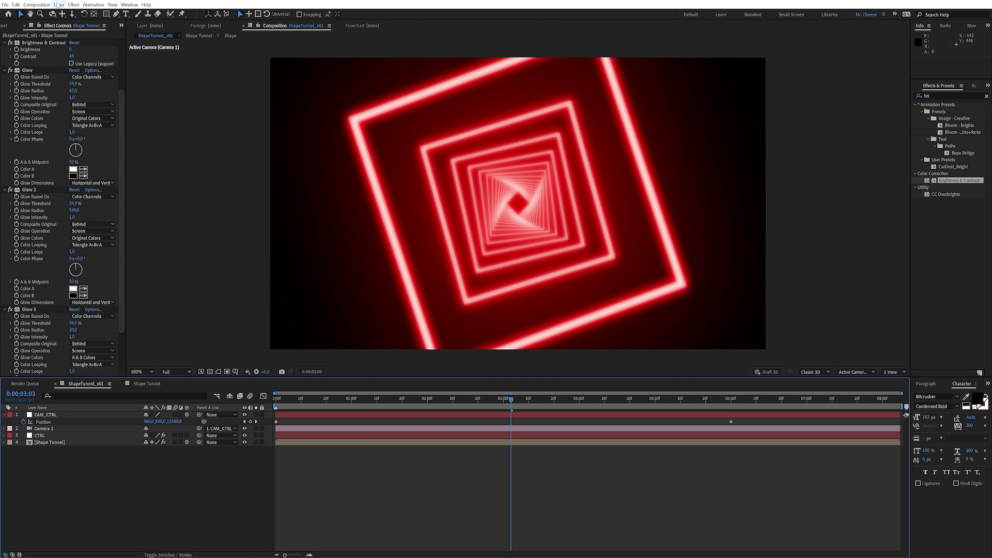
Step: Create a new 1920 x 1080 solid named Particles and place it between the CTRL and Shape Tunnel layers
left_click(60, 7)
mouse_move(68, 13)
left_click(178, 22)
type("Particles")
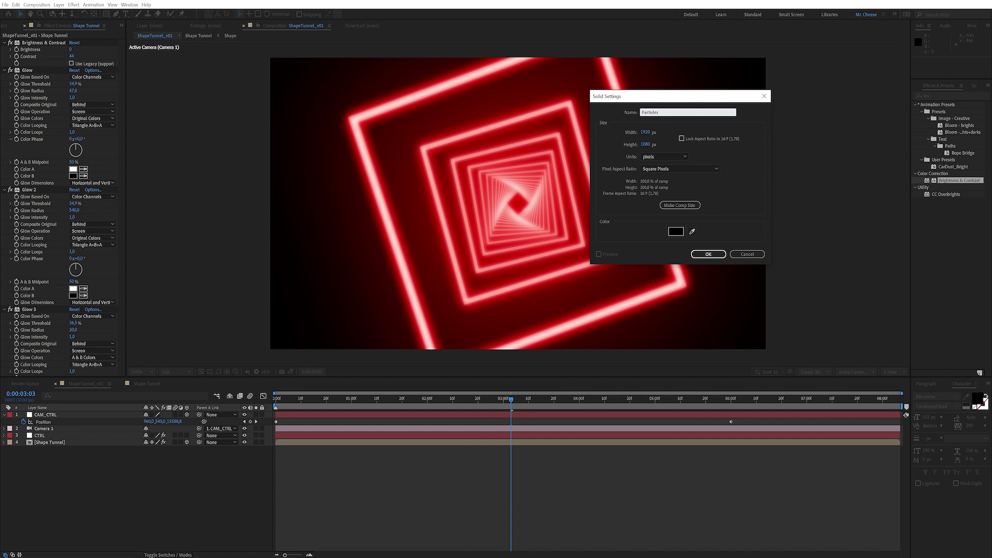
key("Return")
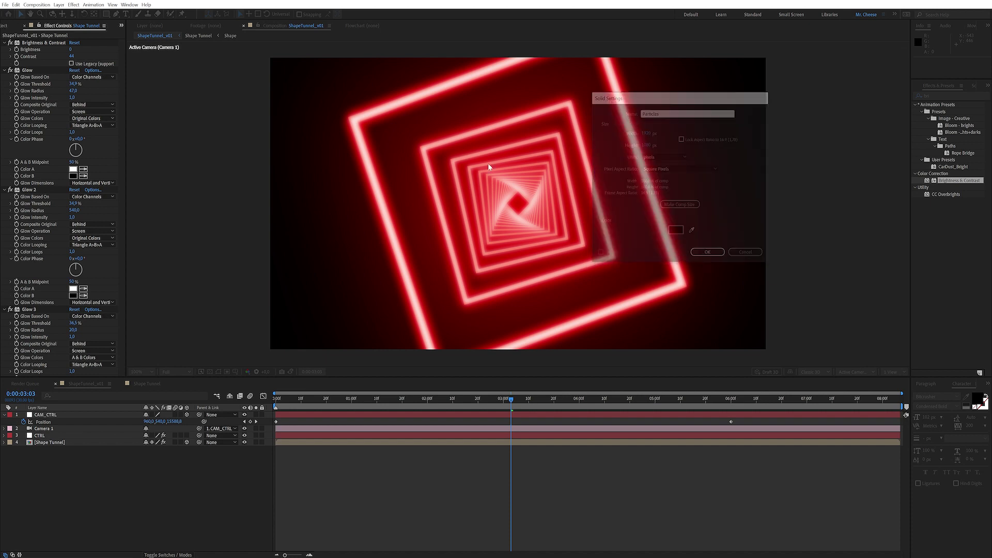
left_click_drag(78, 414, 76, 448)
Step: Apply CC Particle World to the Particles layer and preview the particles from the first frame
left_click(937, 96)
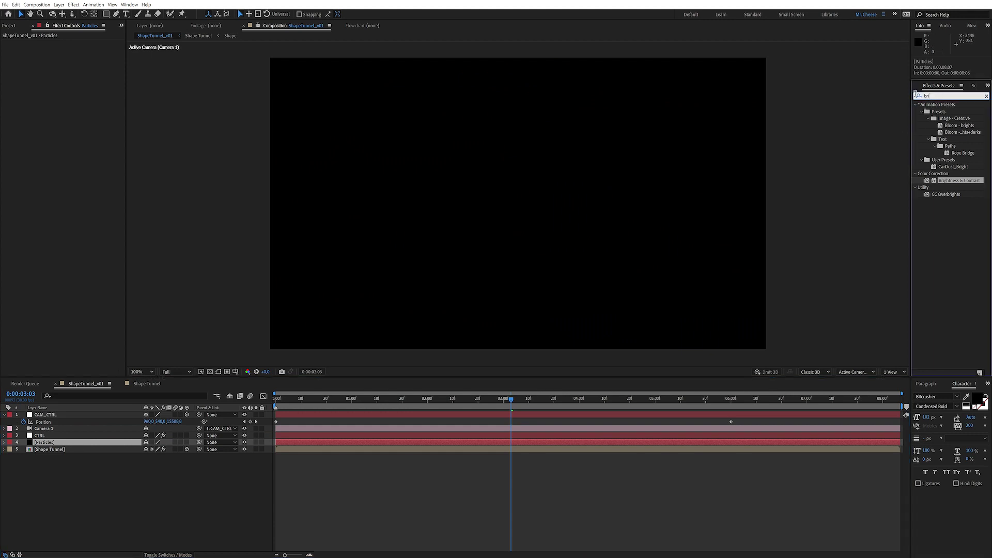
type("part")
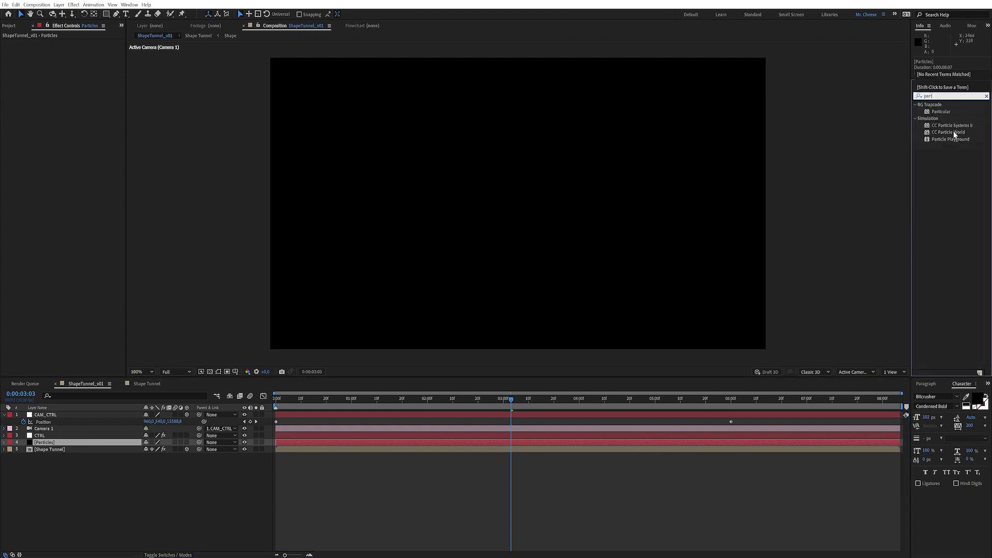
double_click(954, 131)
left_click(328, 407)
left_click_drag(328, 409, 326, 407)
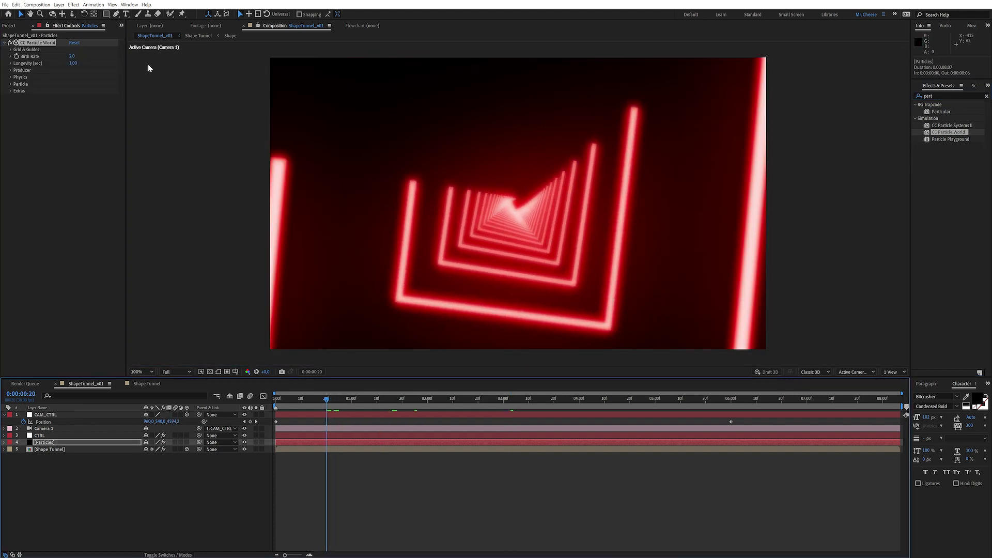
left_click(278, 401)
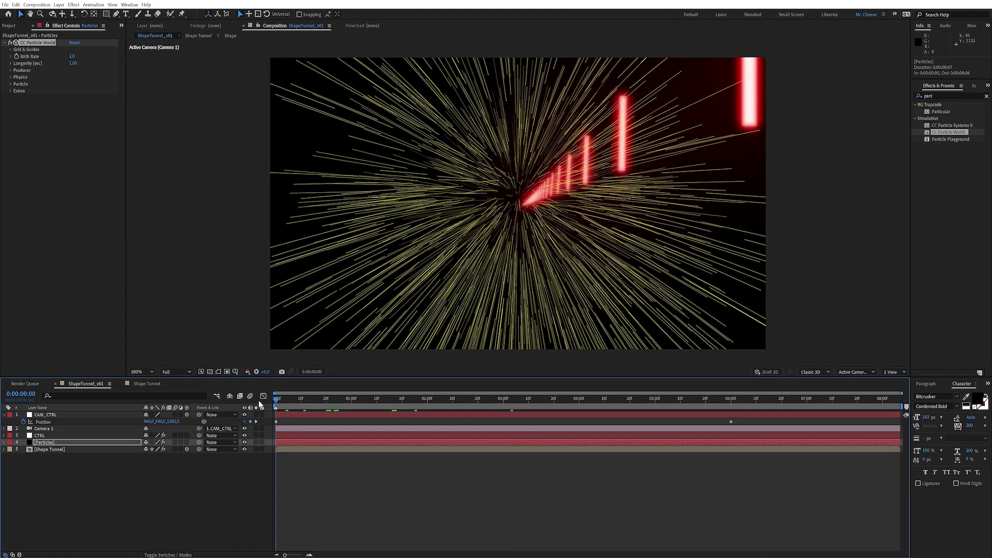
key("space")
Step: Turn off Motion Path, Grid, Horizon and Axis Box in CC Particle World's Grid & Guides
left_click(11, 50)
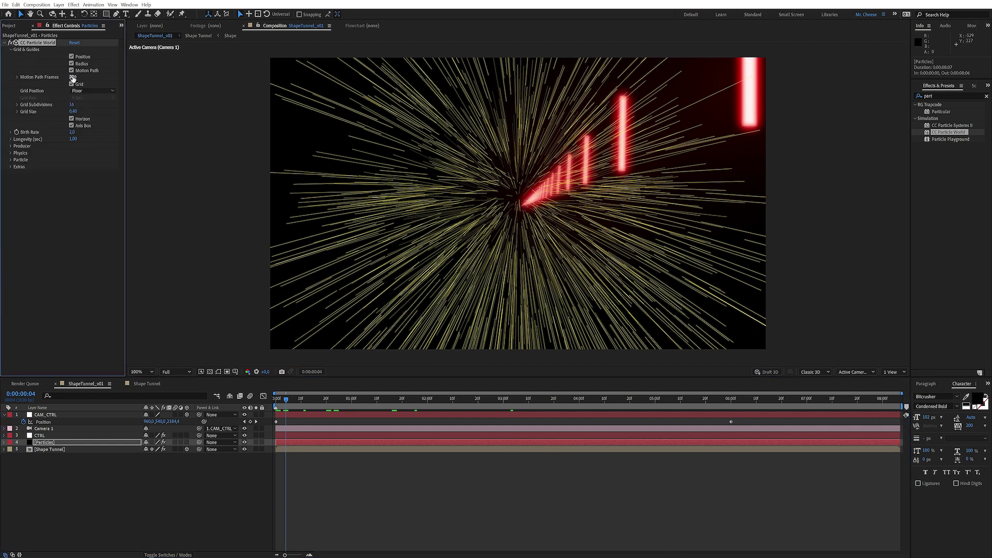
left_click(72, 71)
left_click(72, 84)
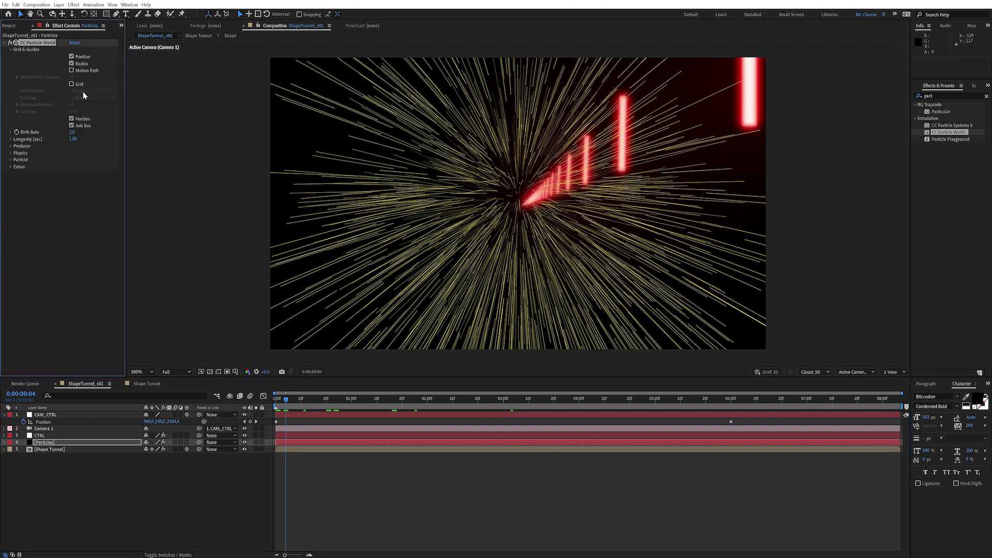
left_click(71, 119)
left_click(71, 126)
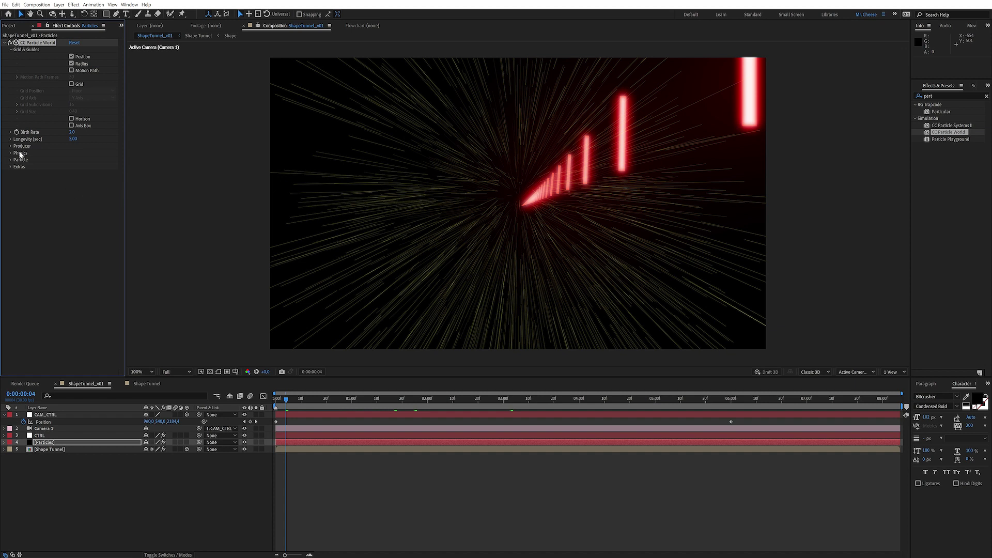
Step: Set the particles' Birth Rate to 1 and enlarge the Producer to about 3.765 Radius X, 3.255 Radius Y and 17.165 Radius Z
left_click(74, 133)
type("1")
key("Return")
left_click(10, 146)
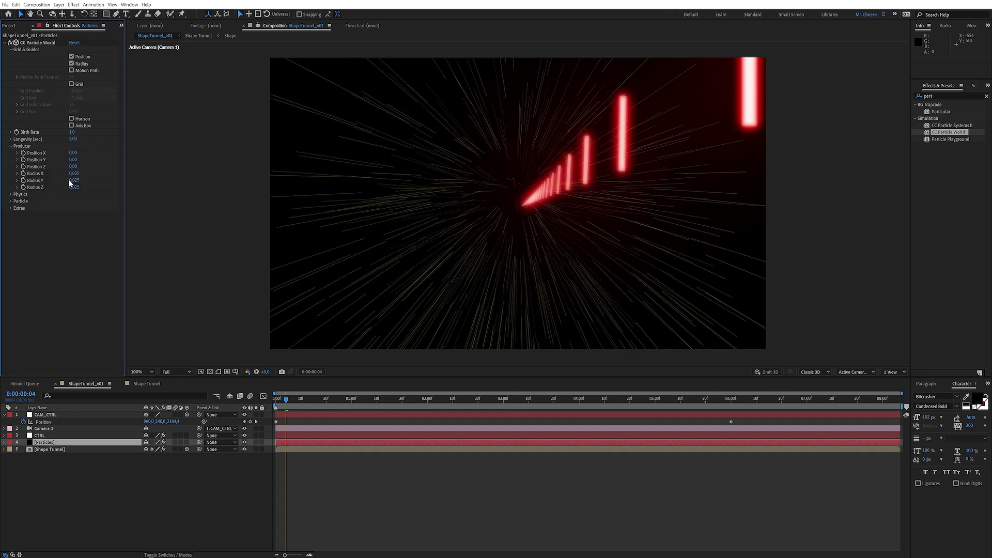
left_click_drag(74, 173, 204, 153)
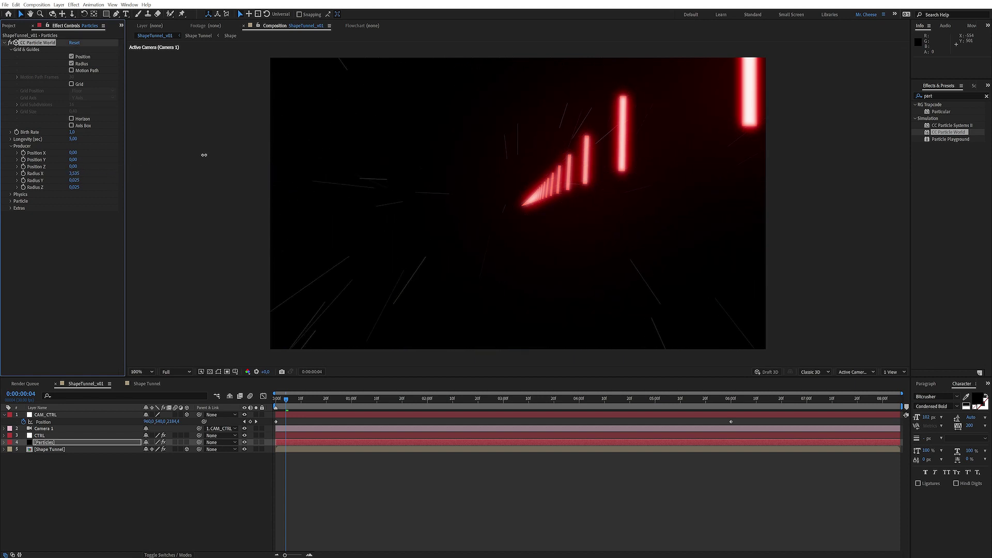
mouse_move(77, 187)
left_mouse_down()
mouse_move(496, 153)
mouse_move(115, 220)
mouse_move(77, 188)
mouse_move(197, 182)
mouse_move(616, 106)
mouse_move(78, 188)
mouse_move(118, 180)
left_mouse_up()
Step: Set the Particle Type in CC Particle World to Faded Sphere
left_click(10, 201)
left_click(92, 208)
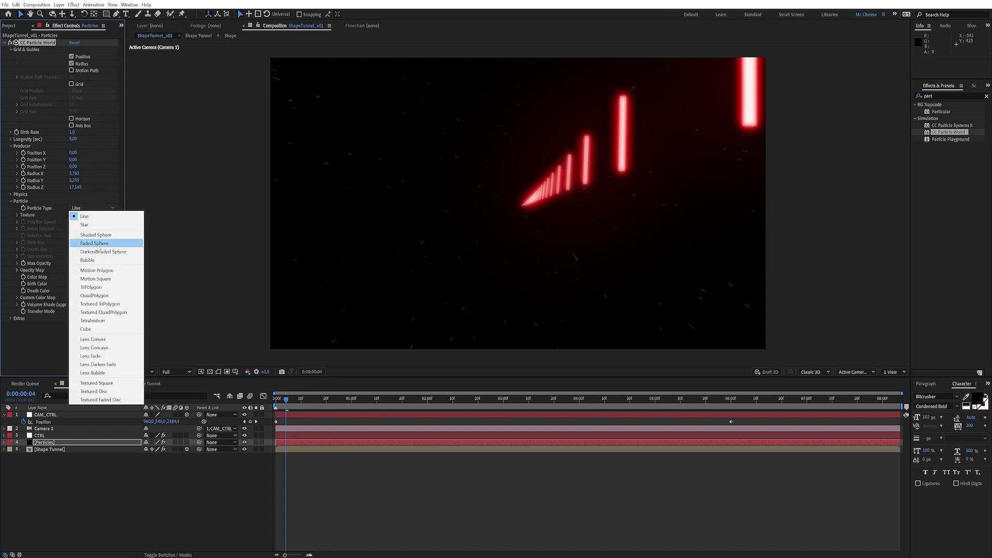
left_click(103, 244)
Step: Change the particles' Birth Color to cyan 00D2FF and their Death Color to a bright blue
left_click(73, 284)
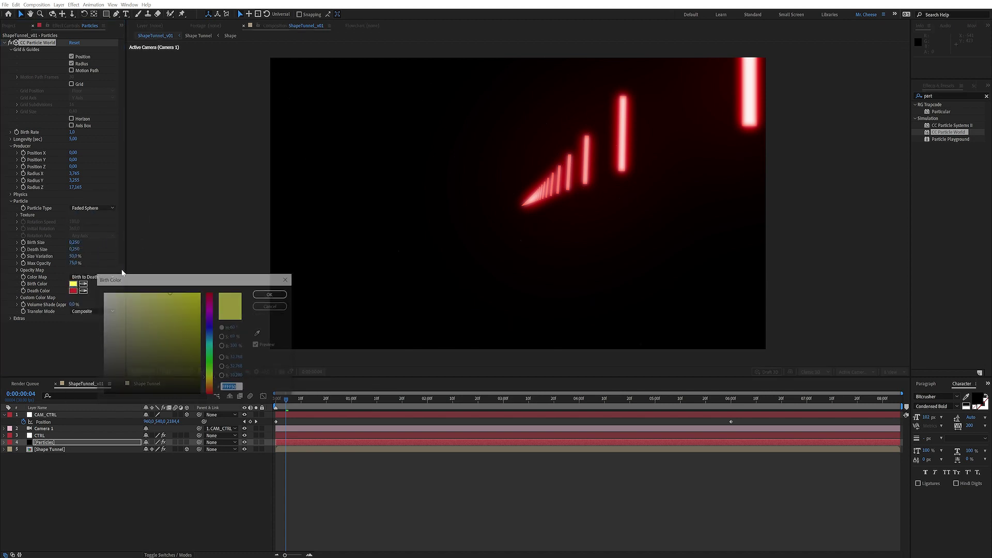
left_click(210, 343)
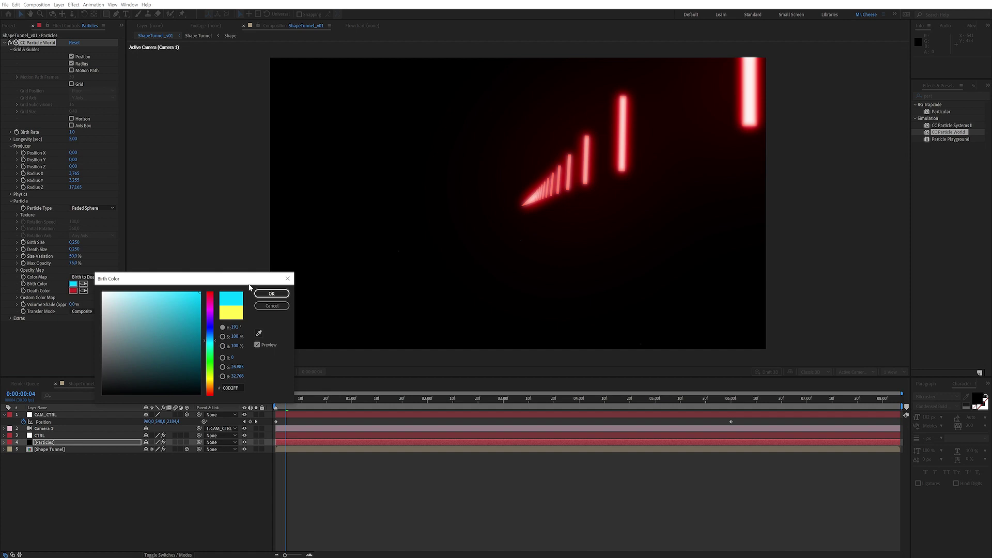
left_click(272, 294)
left_click(73, 291)
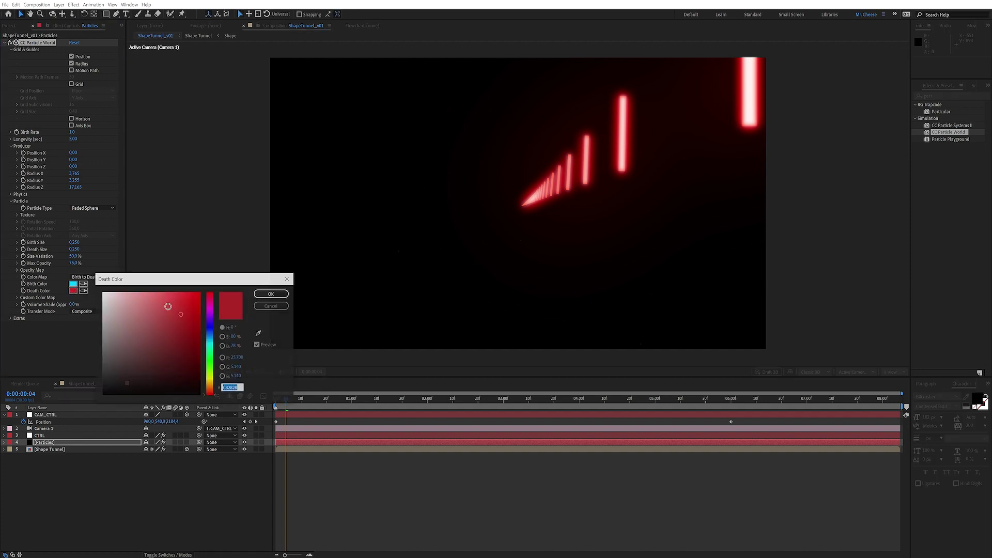
left_click(210, 333)
left_click(196, 299)
left_click(271, 293)
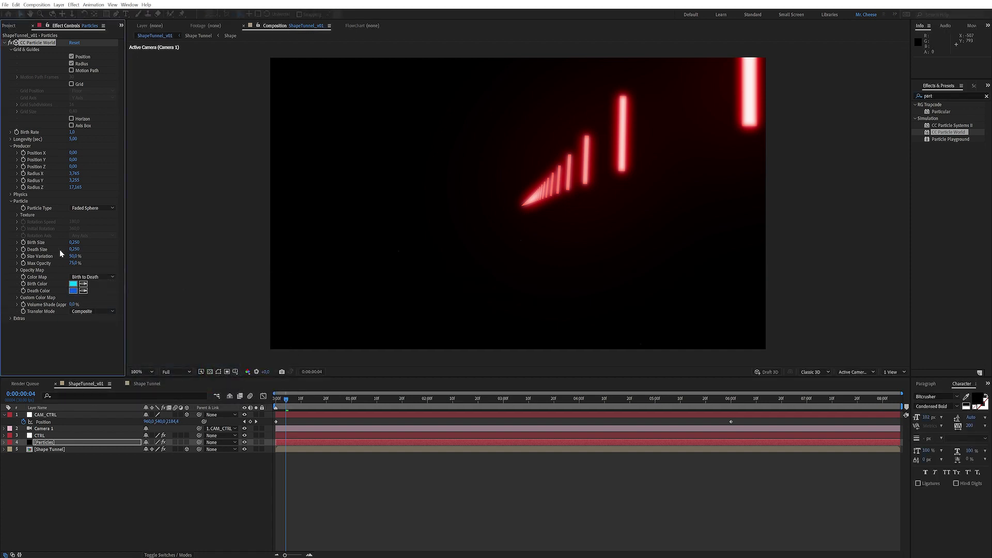
Step: Raise the particles' Birth Size to about 0.910, set Death Size to 0, and scrub through the result
left_click_drag(77, 242, 100, 242)
left_click(74, 250)
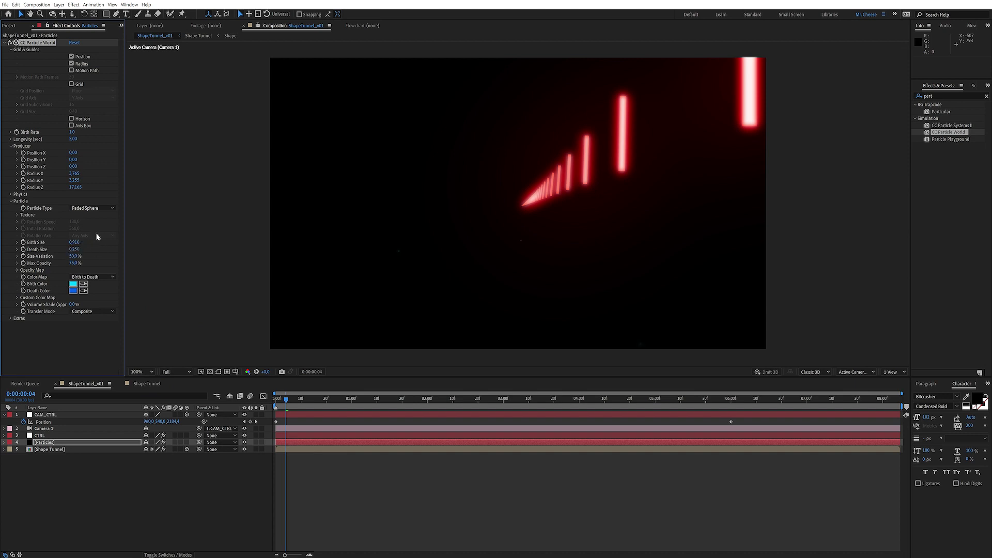
type("0")
key("Return")
left_click_drag(331, 402, 377, 402)
Step: Set the Particles layer's blending mode to Screen, scrub through the composite, and show the layer switches again
key("F4")
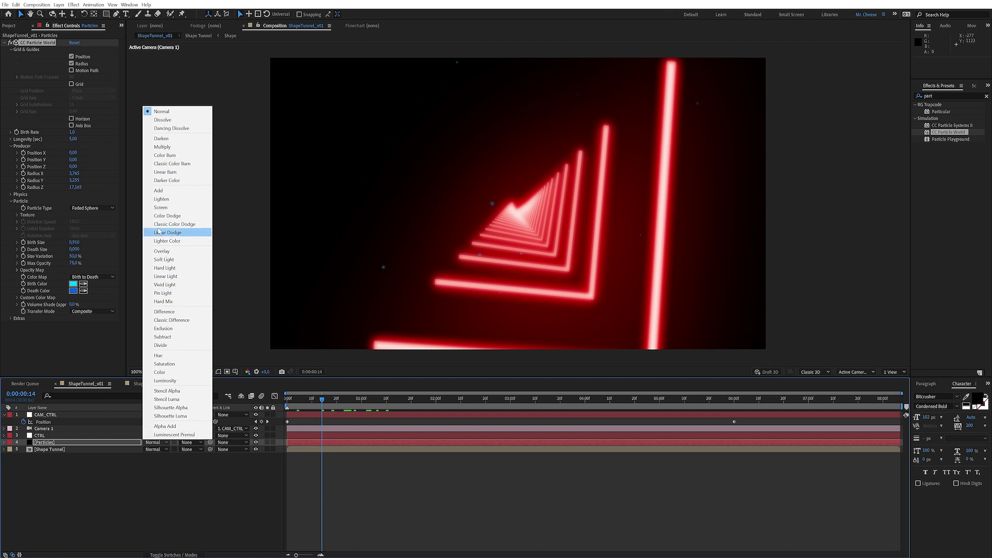
left_click(161, 207)
left_click_drag(336, 401, 429, 381)
left_click(173, 555)
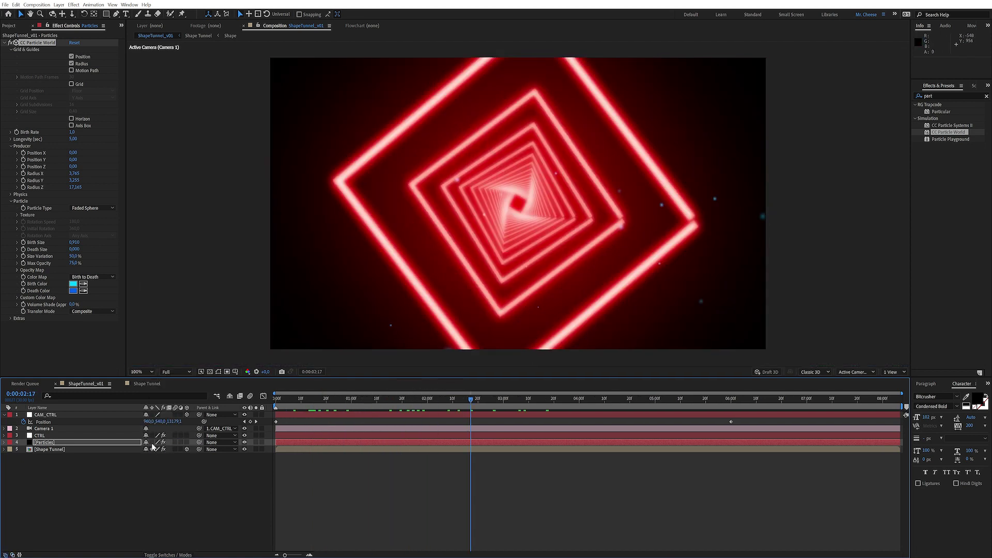
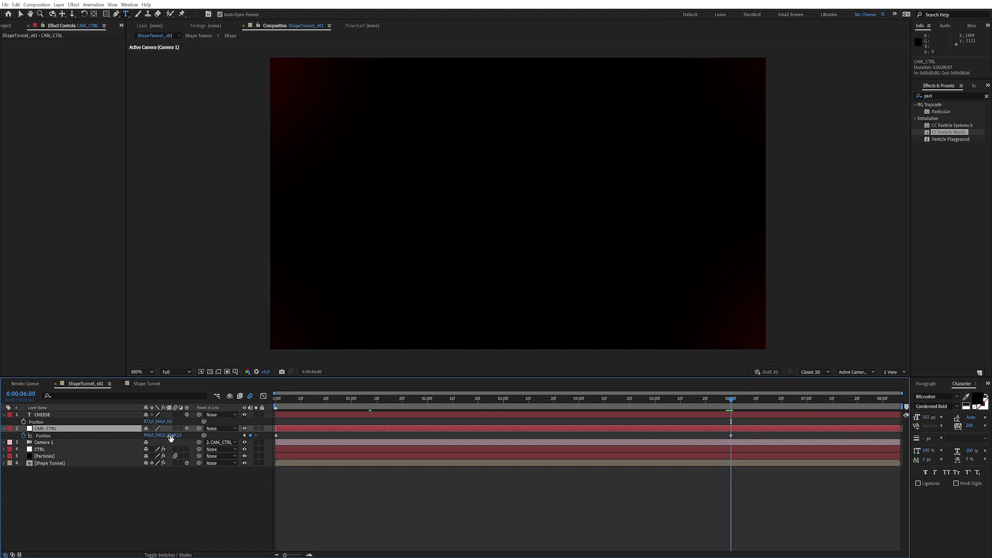
Step: Set the CHEESE text layer's Z position to 28692 to match the camera controller's depth at 0:00:06:00
left_click(169, 422)
type("28692")
left_click(190, 500)
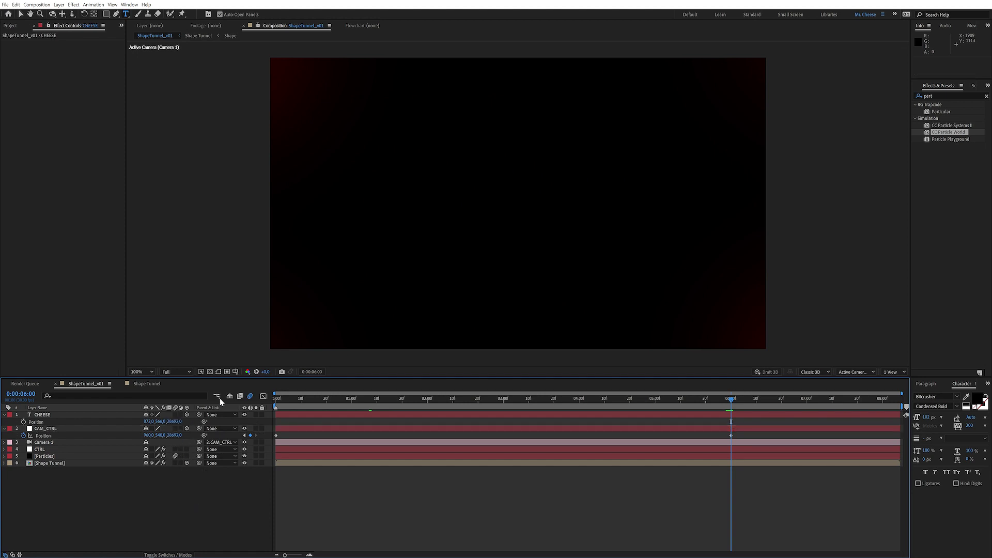
Step: Apply the Vegas effect to the CHEESE text layer
left_click(100, 415)
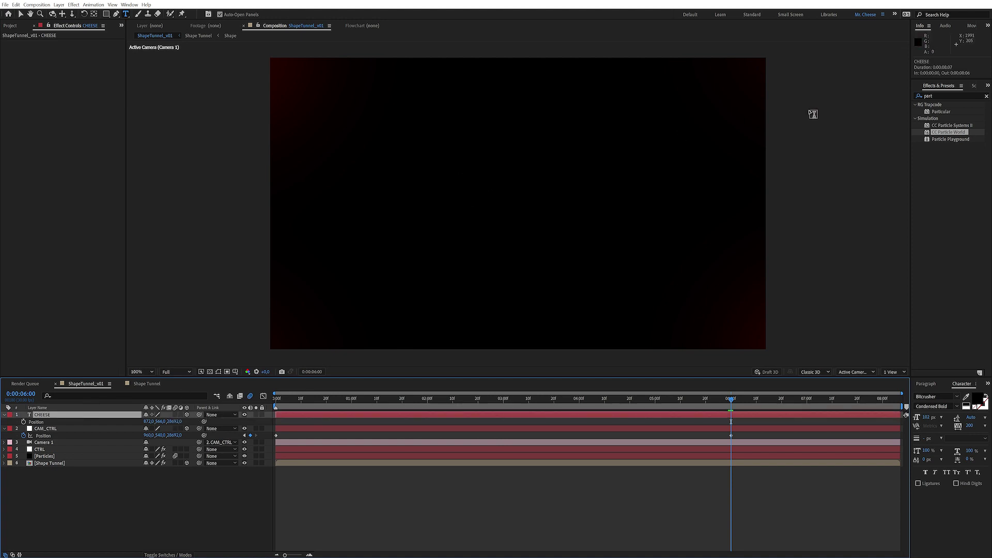
left_click(944, 94)
type("ve")
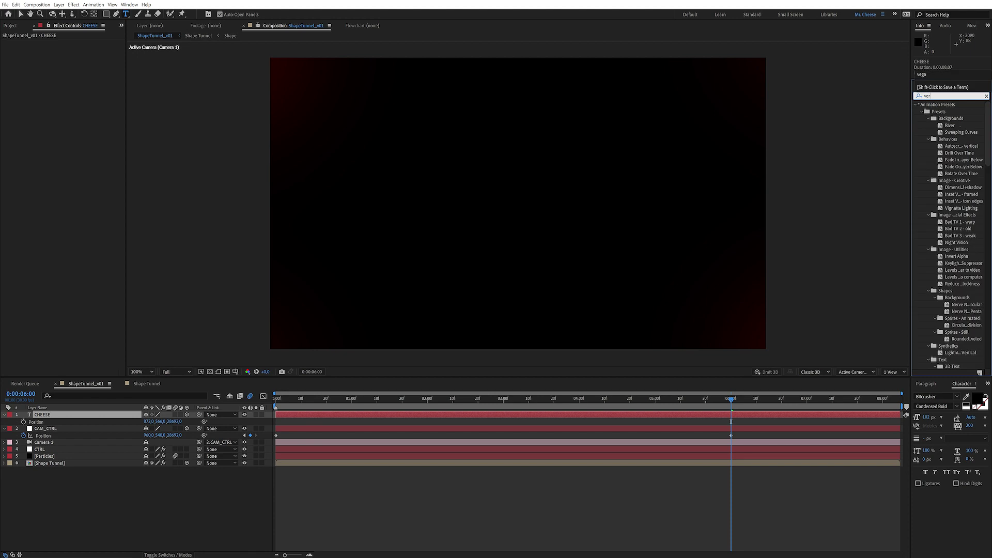
type("gas")
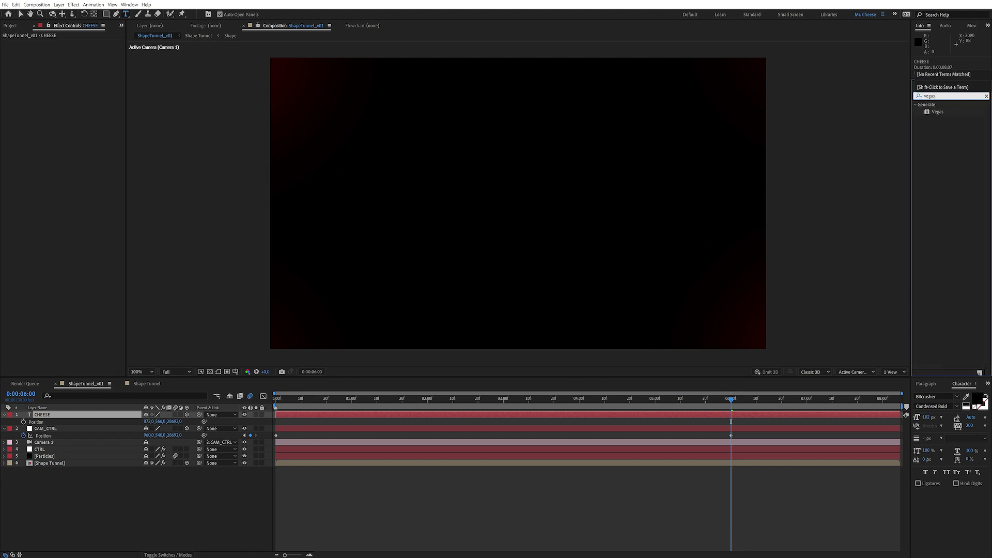
left_click(937, 112)
left_click_drag(938, 111, 467, 215)
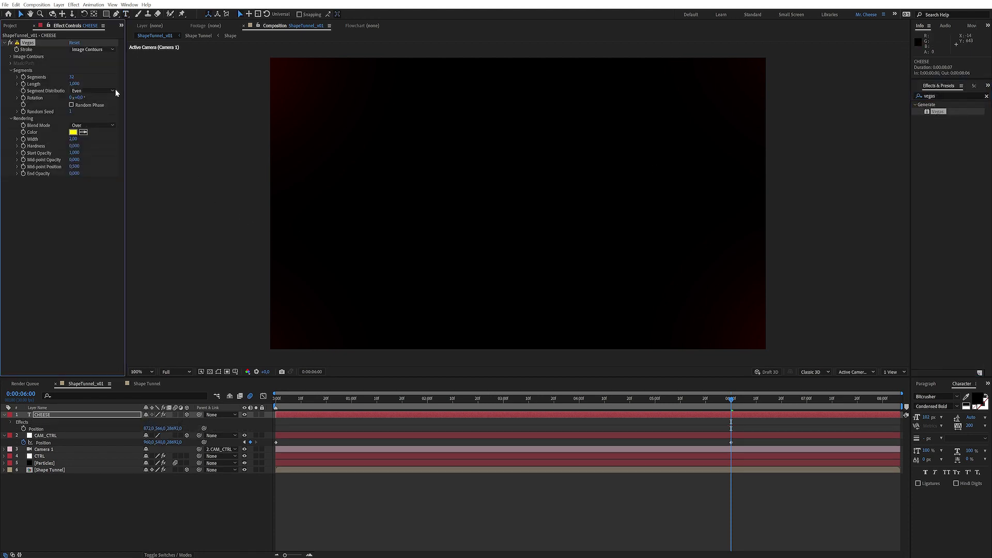
Step: Set the Vegas effect's Segments to 1 and its stroke Color to red FF0000
type("1")
key("Return")
left_click(73, 131)
left_click_drag(214, 307, 211, 292)
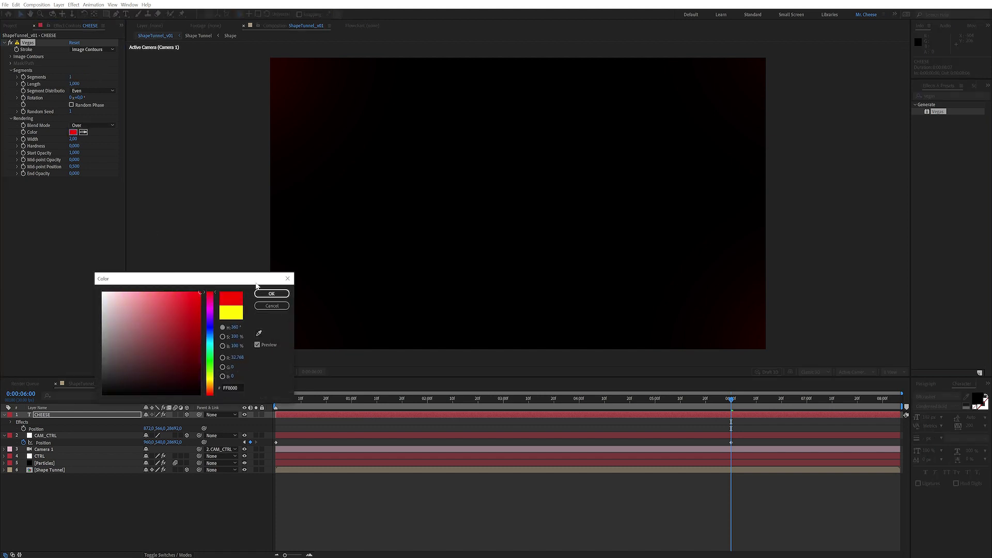
left_click(272, 293)
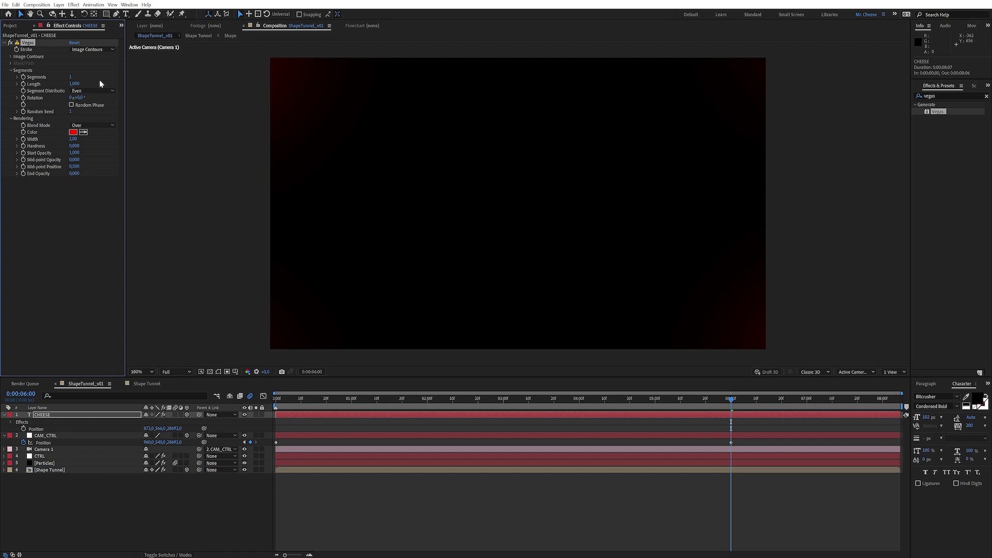
Step: Change the Vegas Image Contours Channel to Alpha
left_click(10, 57)
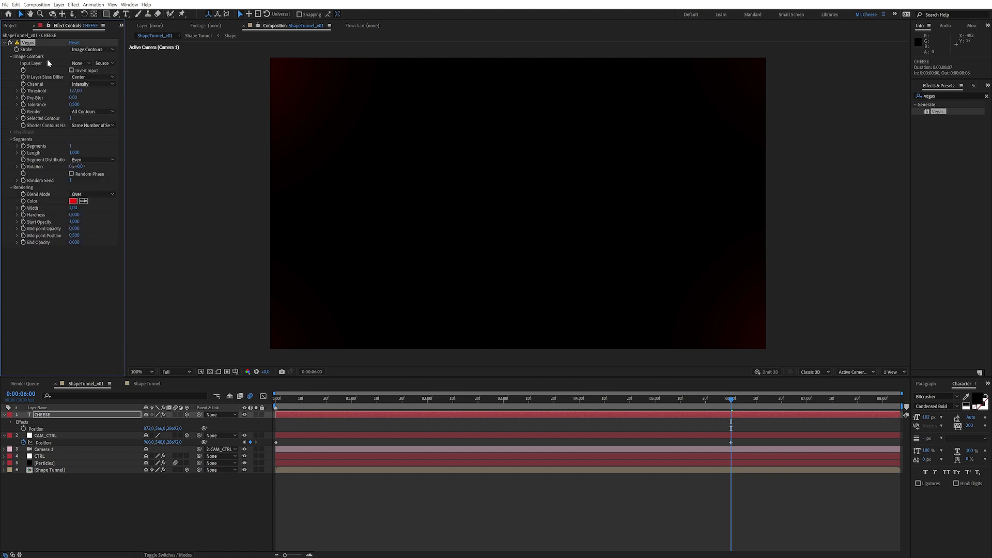
left_click(86, 84)
left_click(94, 128)
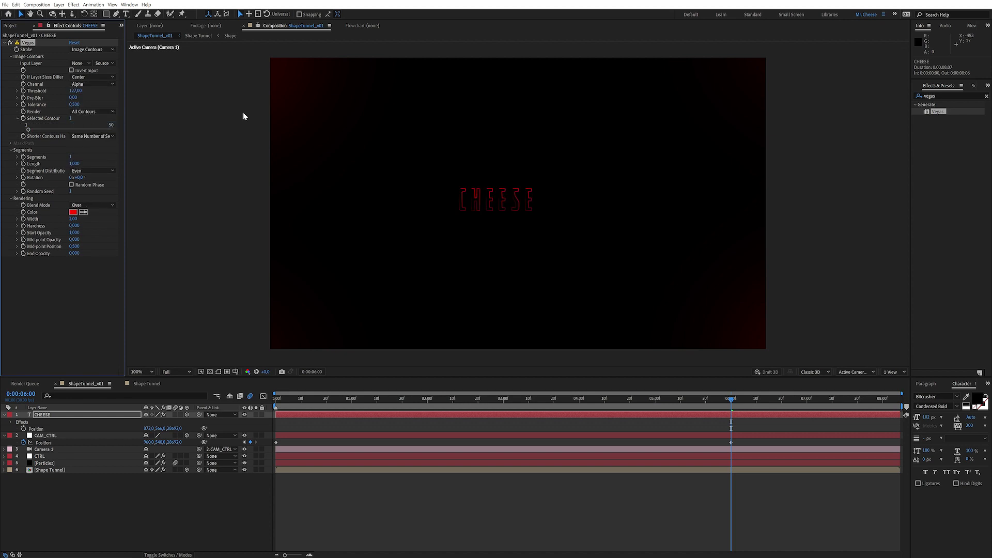
Step: Show the Title/Action Safe overlay and move the CHEESE text horizontally to the centre of the frame
left_click(83, 417)
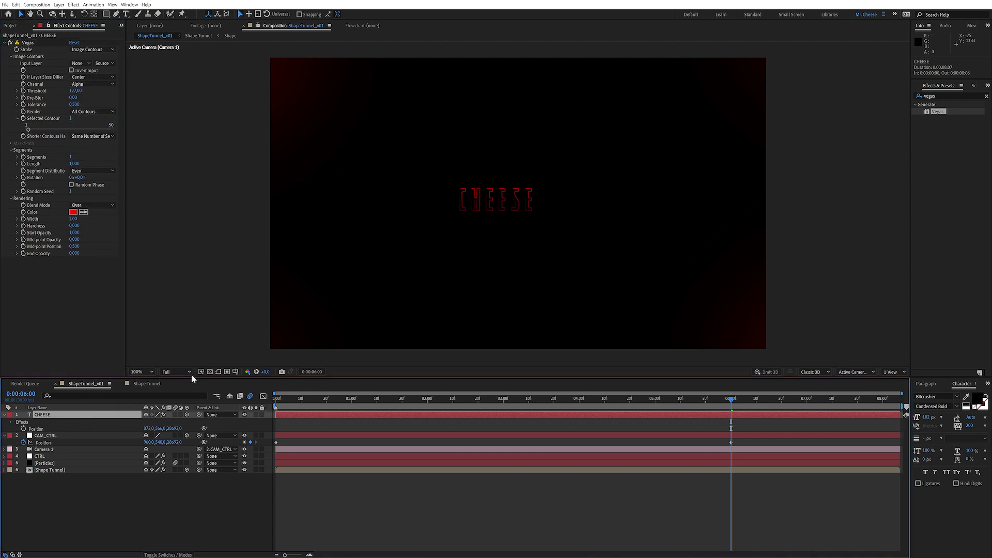
left_click(239, 374)
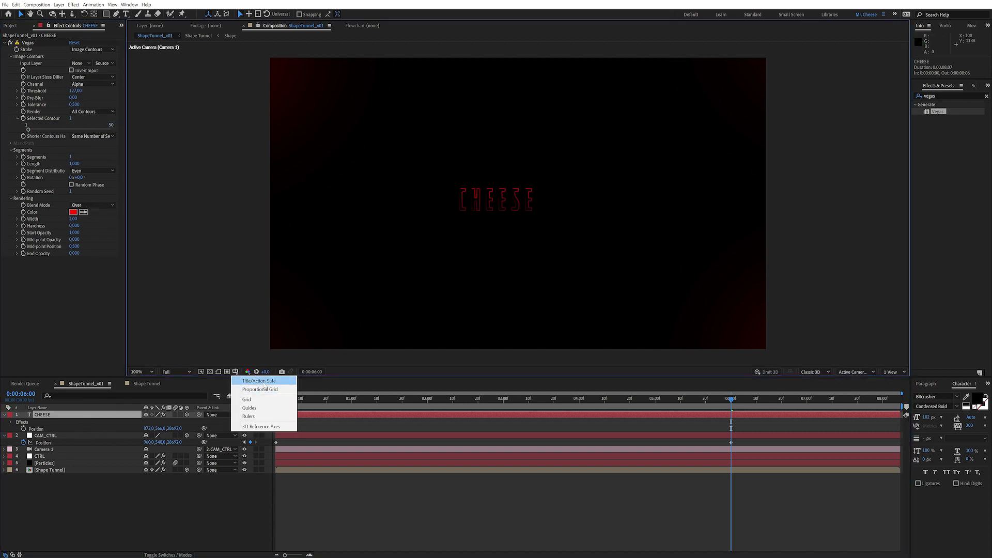
left_click(256, 379)
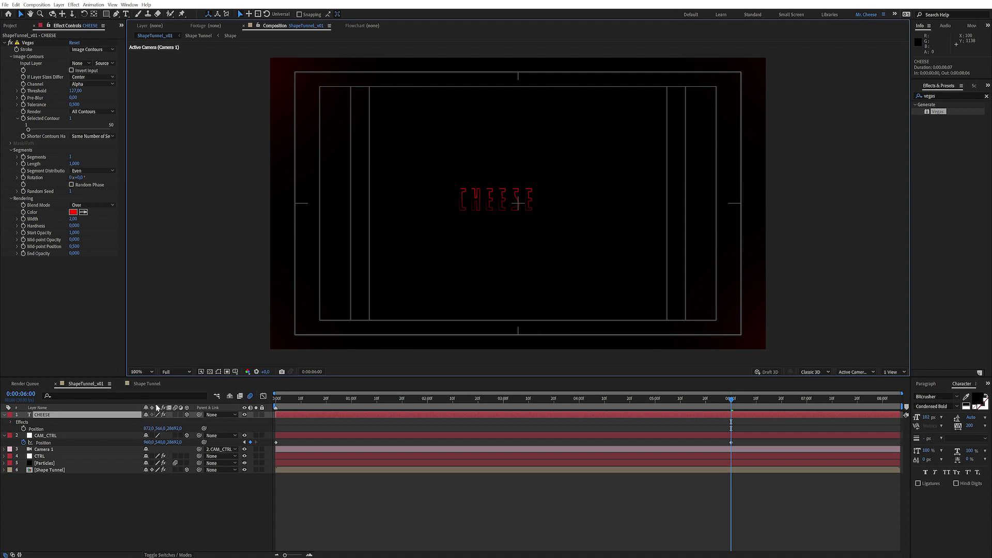
left_click_drag(151, 428, 173, 424)
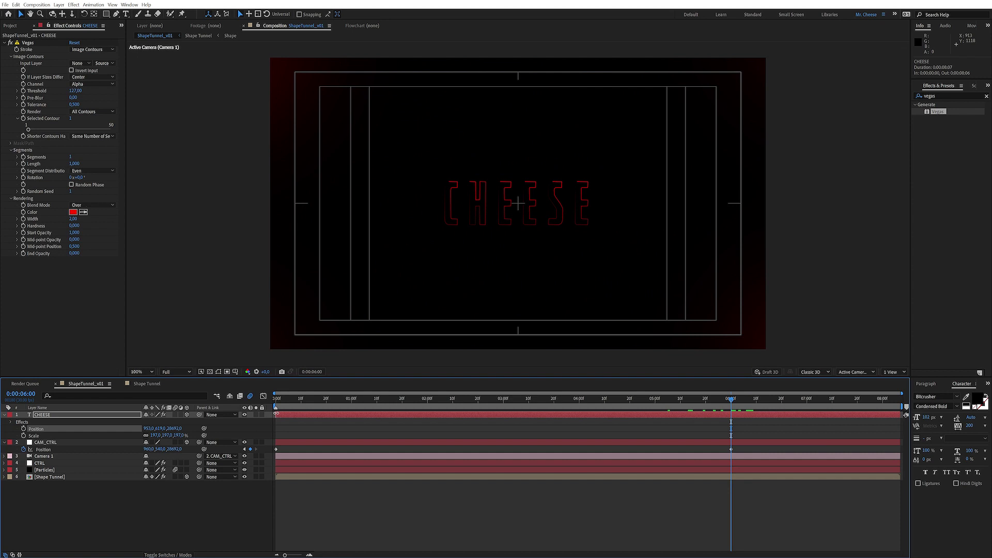
Step: Trim the CHEESE layer to start at 0:00:06:00, enlarge the centred text to 197%, and hide the Title/Action Safe overlay
left_click_drag(276, 414, 745, 405)
key("space")
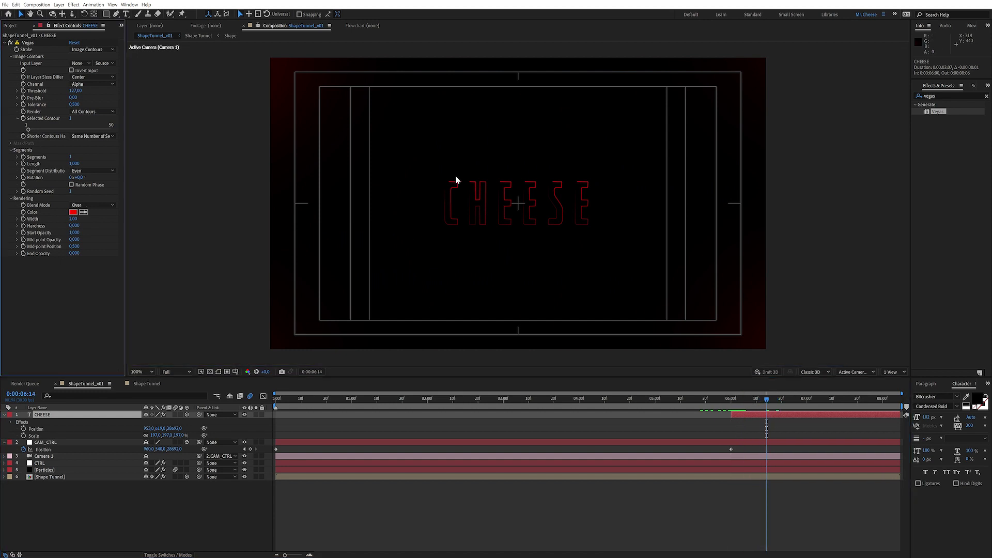
left_click(235, 372)
left_click(251, 382)
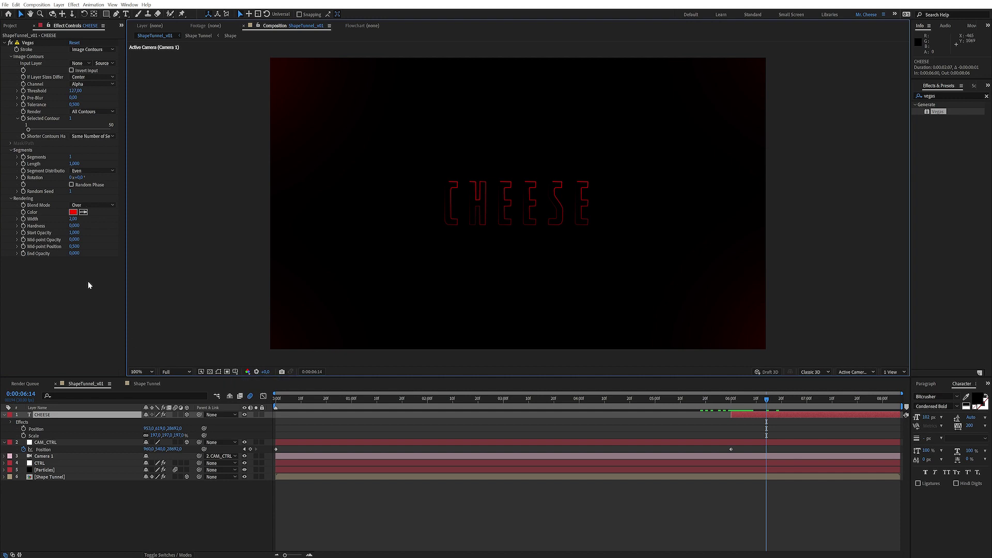
Step: Set the Vegas stroke's Start Opacity to 0.340, End Opacity to 1 and Width to 5
left_click(82, 222)
key("Tab")
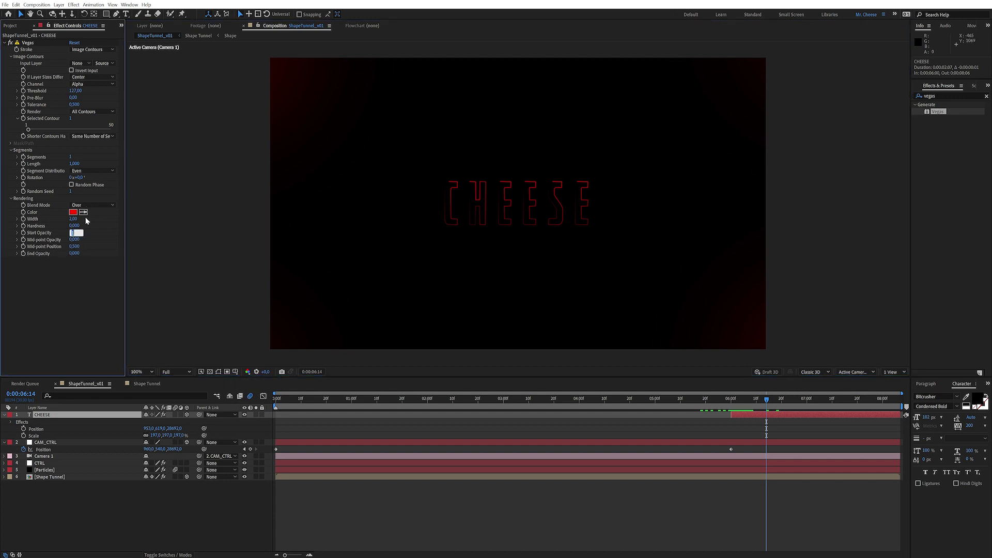
type("0")
key("Tab")
key("Tab")
key("Tab")
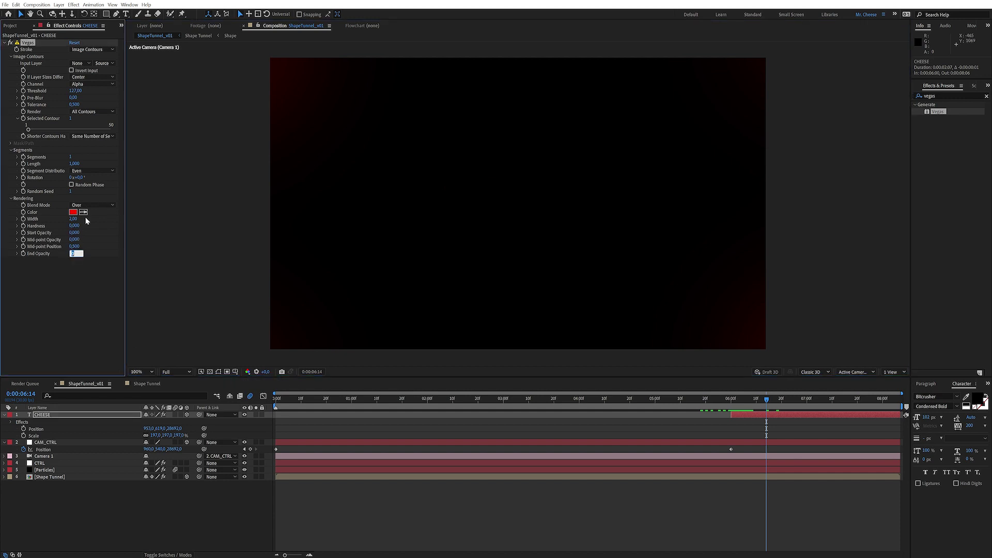
key("Return")
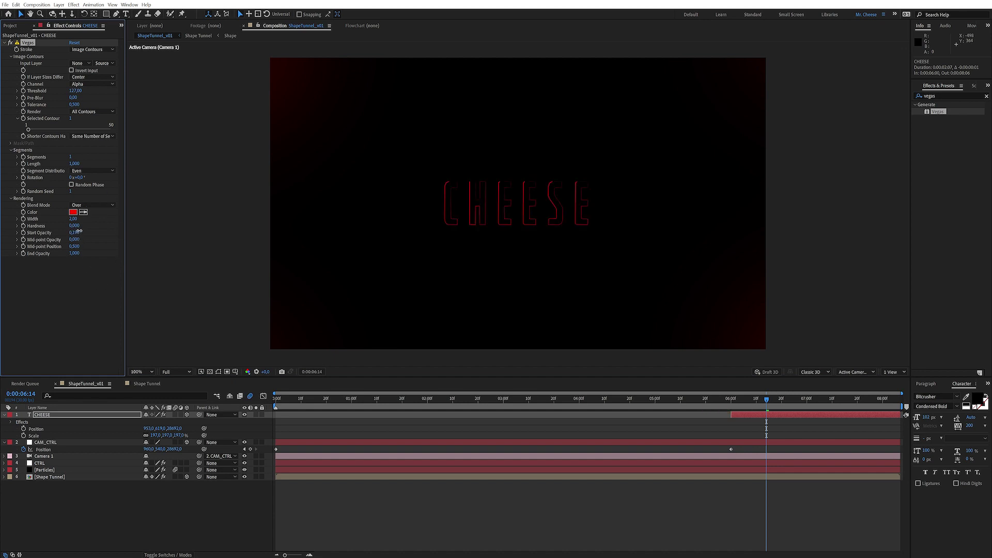
left_click_drag(81, 231, 246, 171)
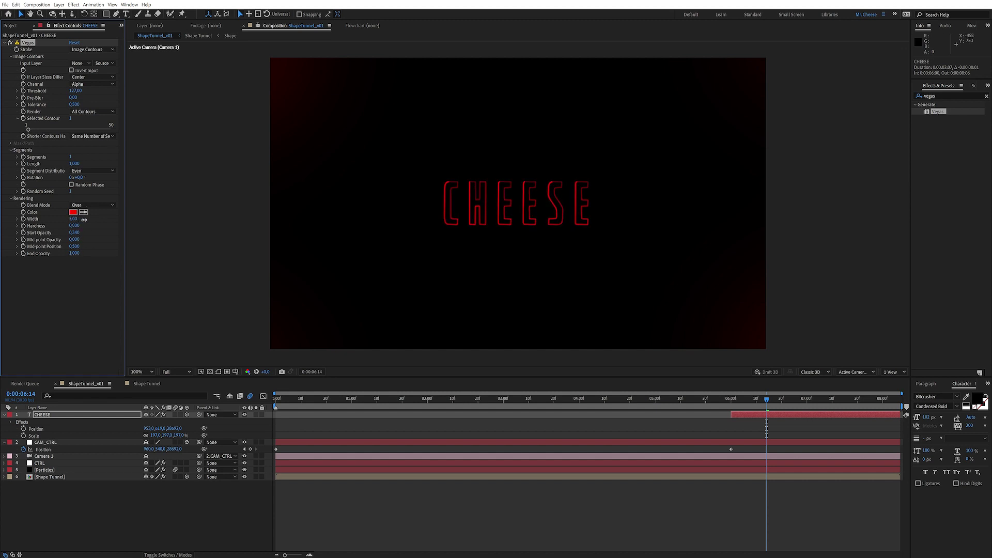
left_click(98, 289)
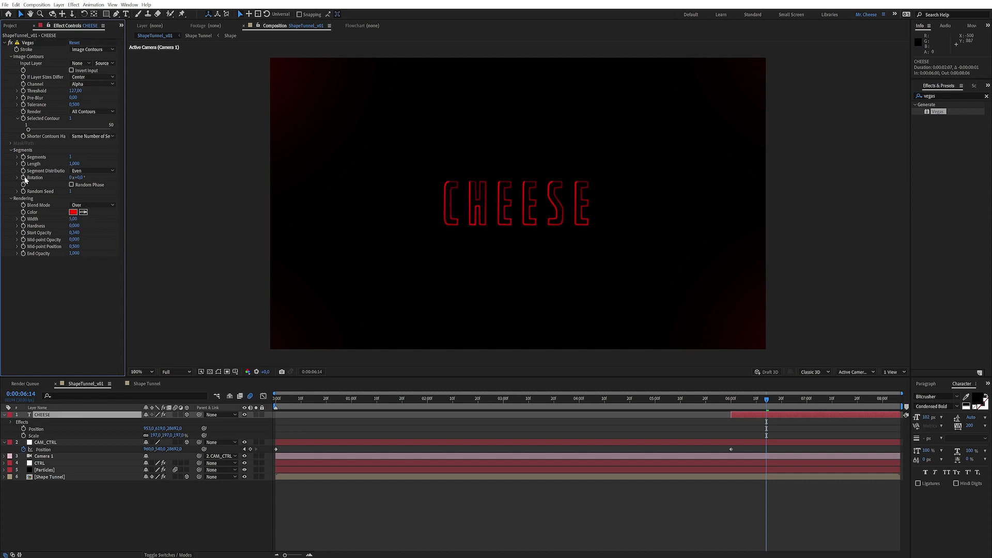
Step: Add the expression time*50 to the Vegas Rotation and preview the moving outline
left_click(23, 177, "alt")
type("time*50")
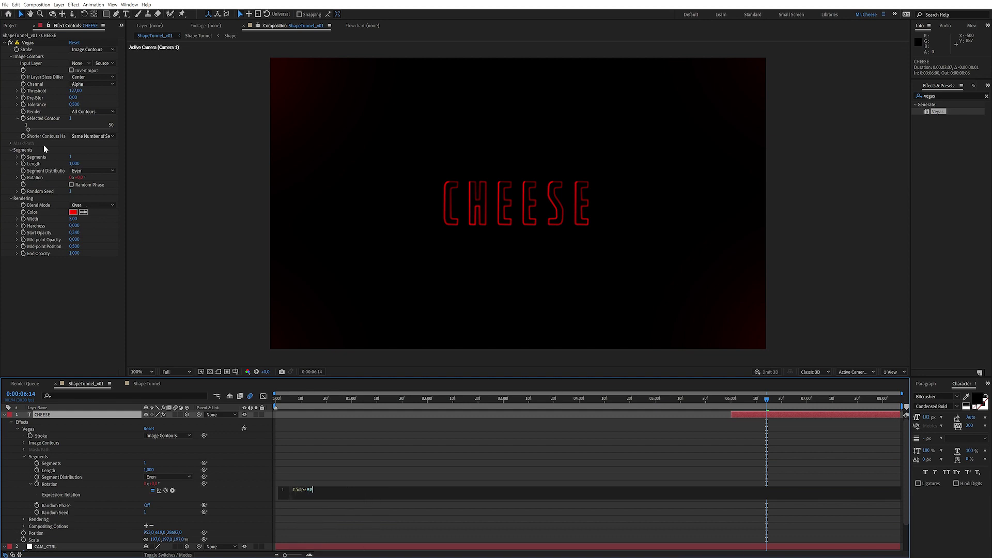
key("KP_Enter")
mouse_move(768, 400)
left_mouse_down()
mouse_move(753, 401)
mouse_move(768, 403)
left_mouse_up()
key("space")
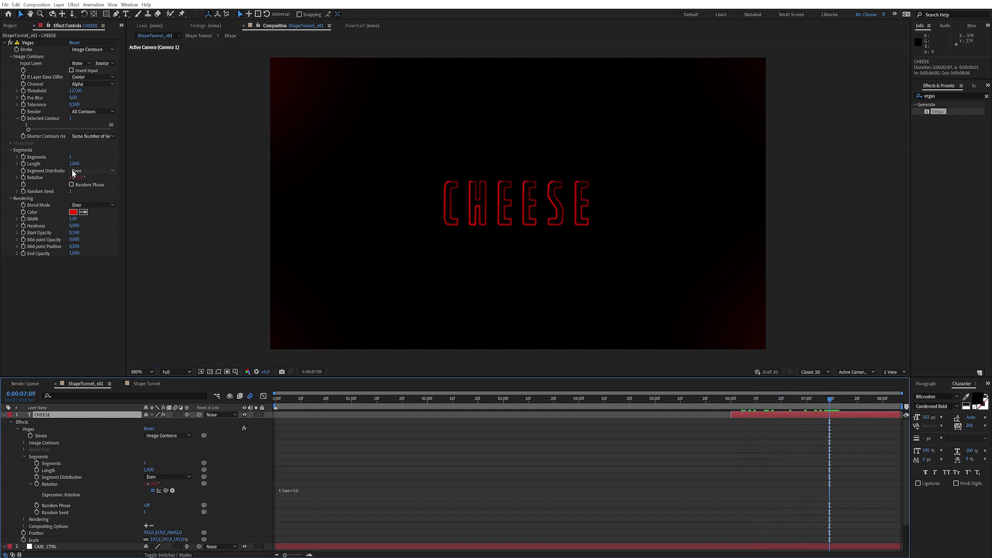
Step: Enable Random Phase for the Vegas segments and collapse the CHEESE layer's properties
left_click(71, 184)
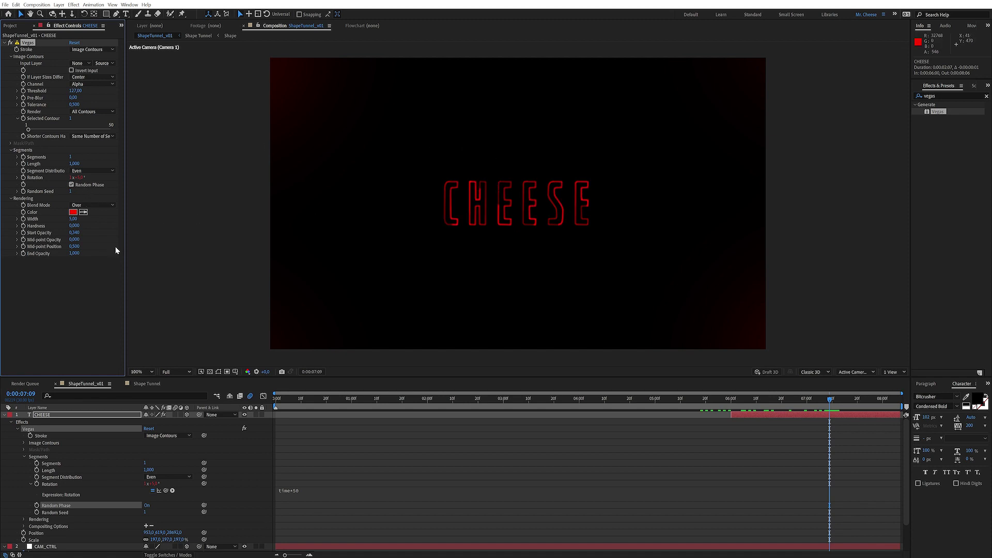
left_click(16, 439)
left_click(7, 415)
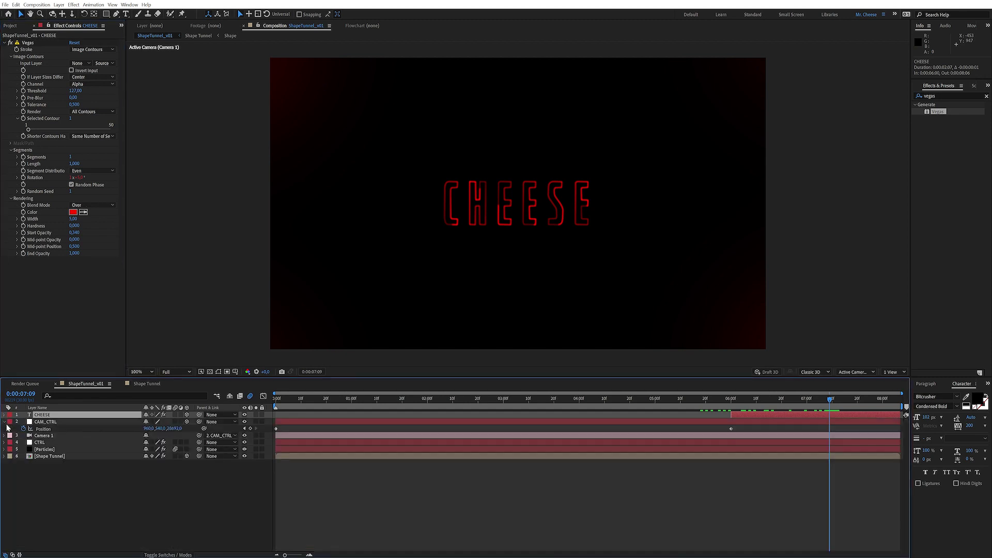
Step: Copy all effects from the Shape Tunnel layer and paste them onto the CHEESE text layer
left_click(60, 458)
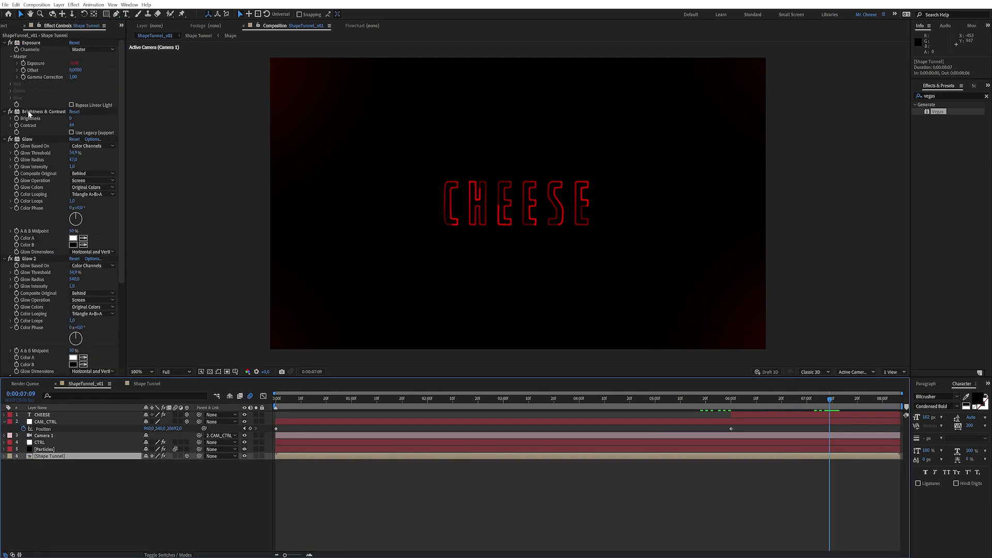
left_click(26, 140)
key("ctrl+a")
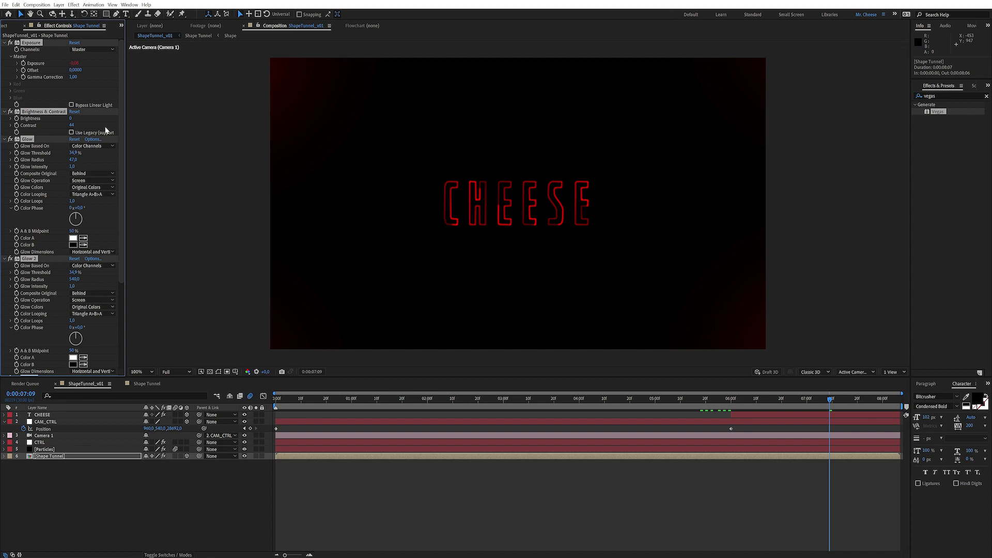
left_click(43, 415)
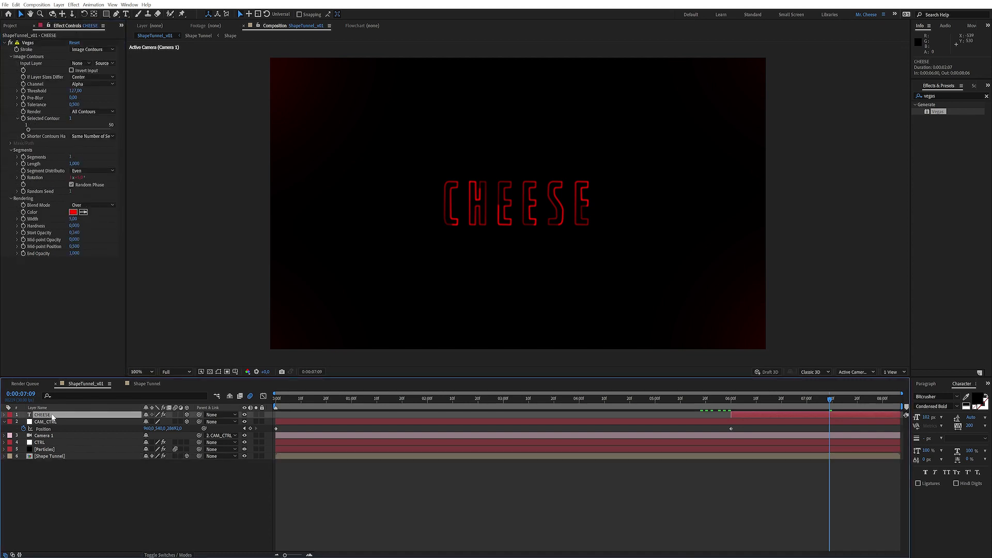
key("ctrl+v")
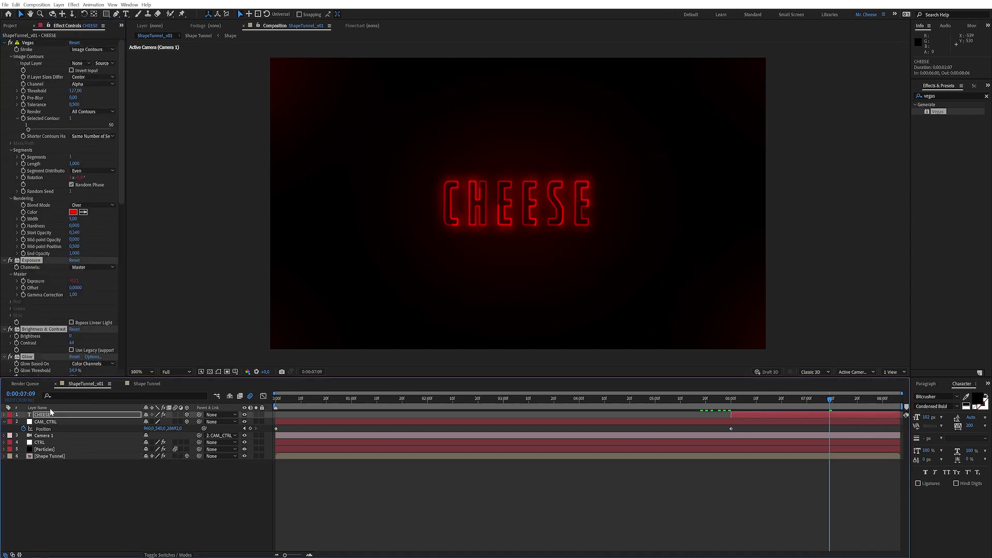
Step: Retune the glows pasted on the CHEESE layer, lowering the Glow 2 radius to 250 and the Glow 3 threshold to about 20%
scroll(107, 61, "down", 5)
left_click_drag(107, 61, 108, 2)
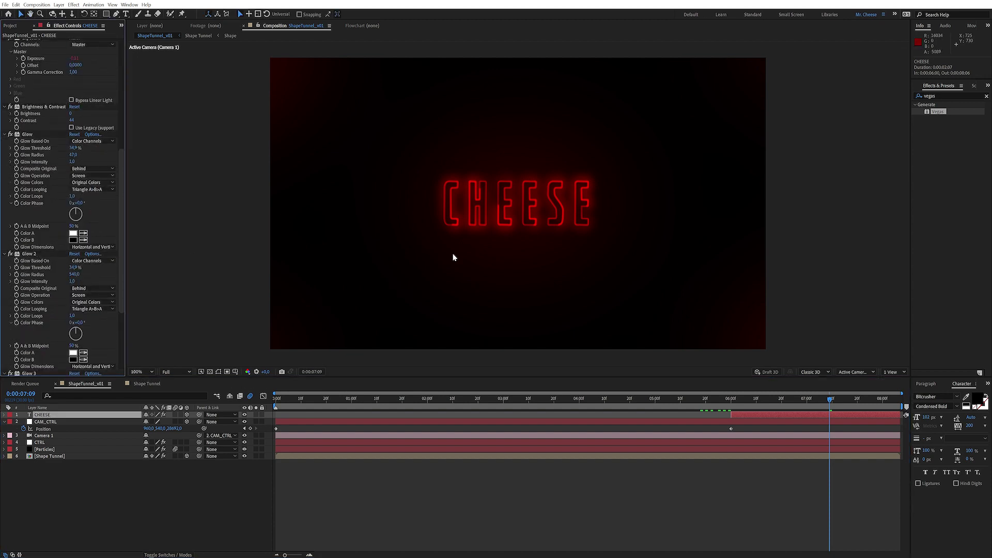
left_click_drag(122, 269, 123, 326)
left_click_drag(73, 283, 72, 274)
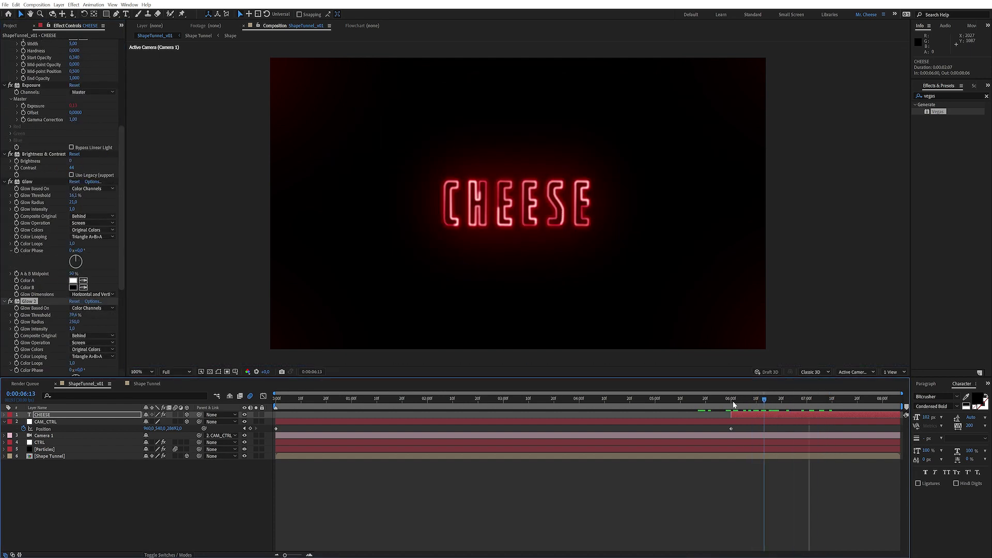
Step: Keyframe the CAM_CTRL Z position to about 28954 at the end of the composition and review the camera push
left_click(731, 401)
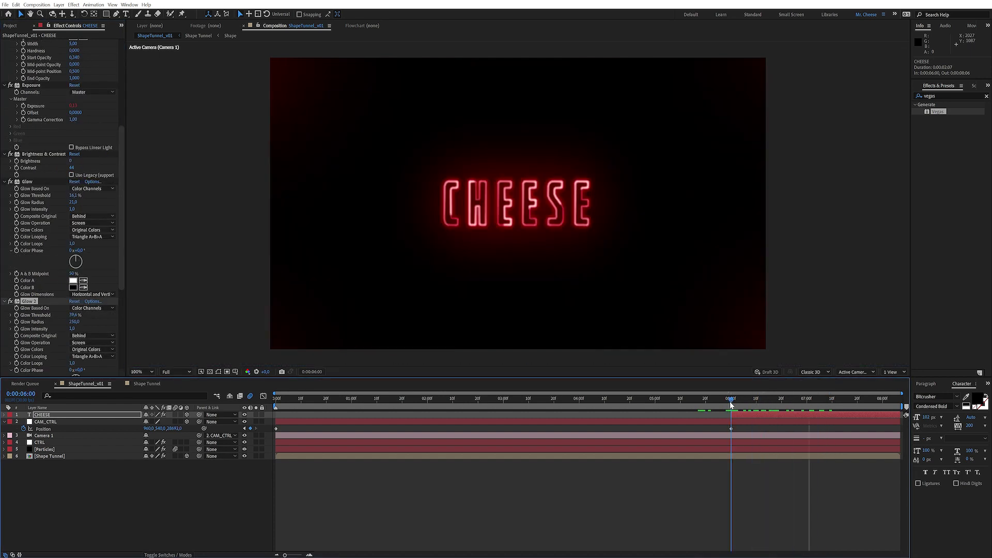
left_click(50, 439)
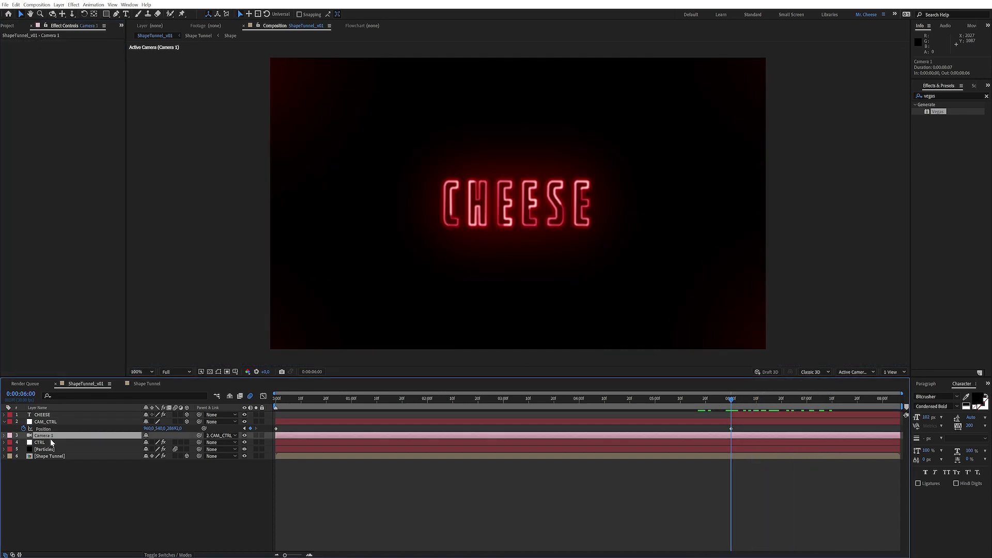
left_click(56, 421)
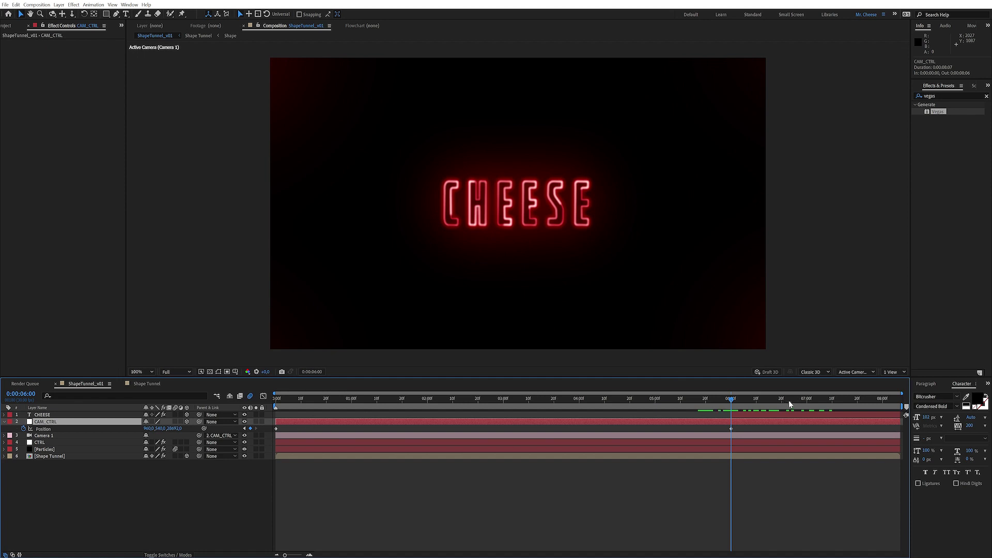
key("End")
left_click_drag(174, 428, 310, 428)
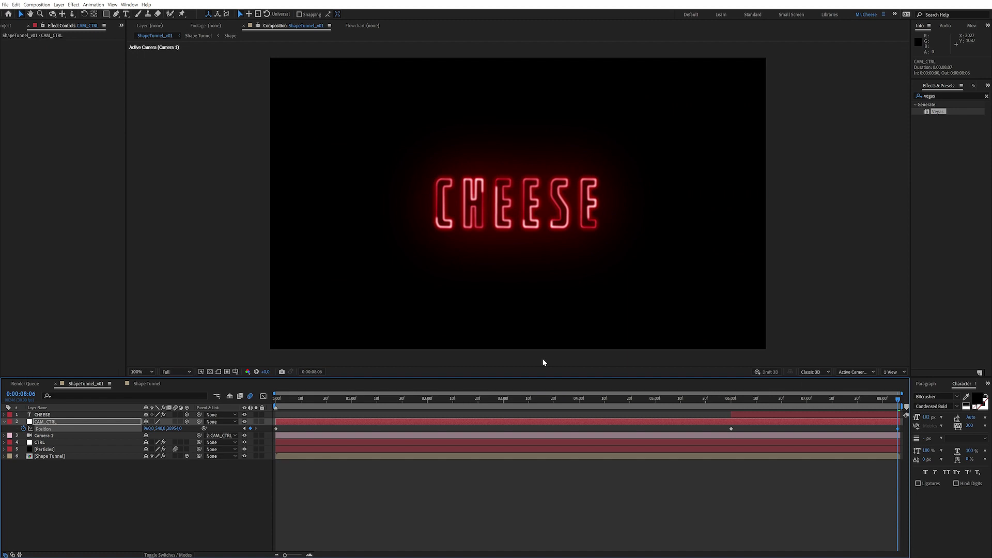
mouse_move(828, 399)
left_mouse_down()
mouse_move(740, 406)
mouse_move(886, 402)
mouse_move(837, 405)
left_mouse_up()
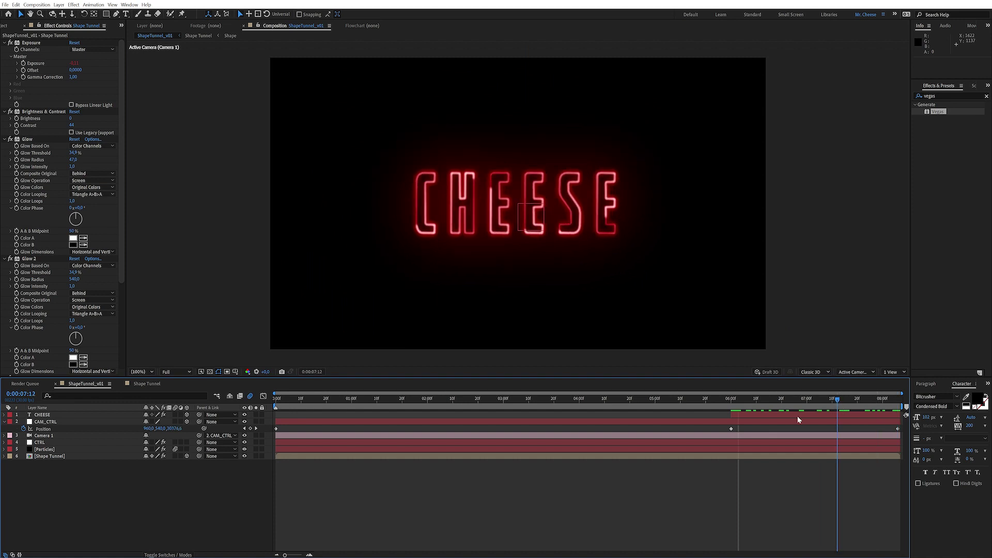
Step: Set the spatial interpolation of the last two CAM_CTRL position keyframes to Linear and review the camera move over the title
left_click_drag(720, 429, 923, 441)
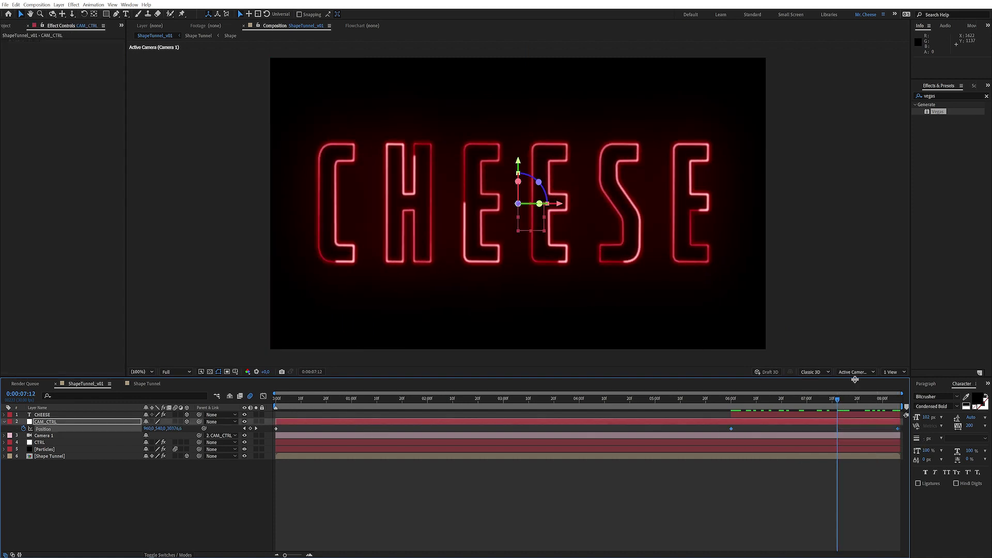
right_click(731, 430)
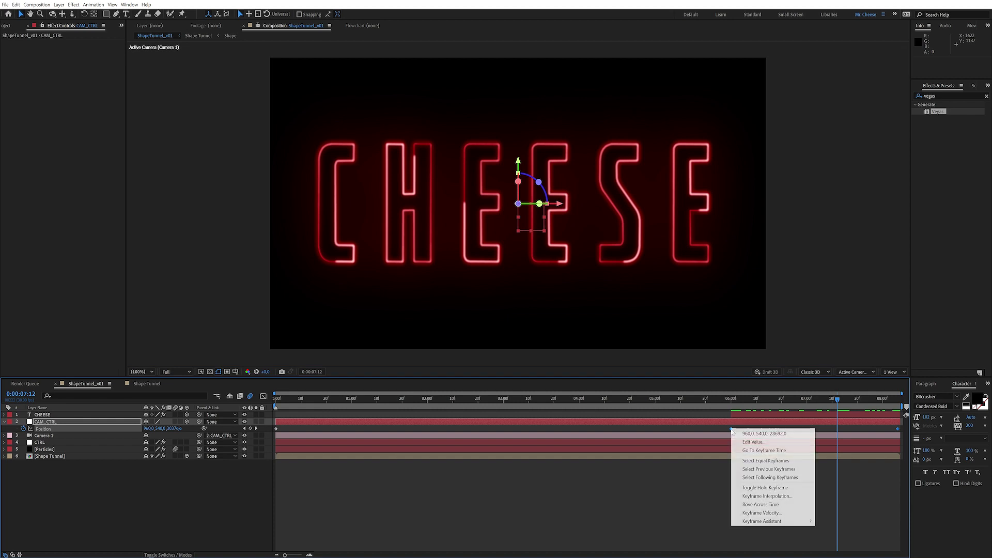
left_click(782, 497)
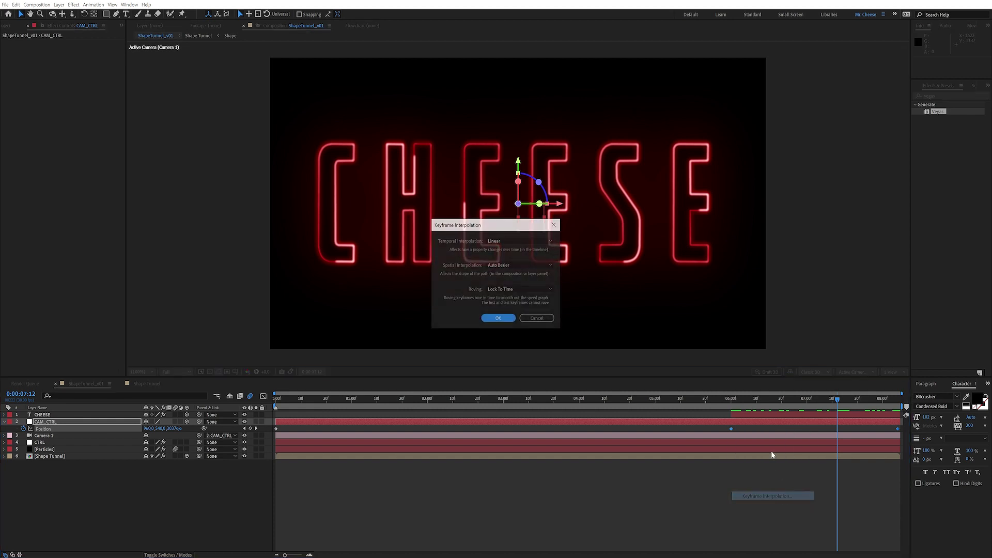
left_click(491, 265)
left_click(500, 285)
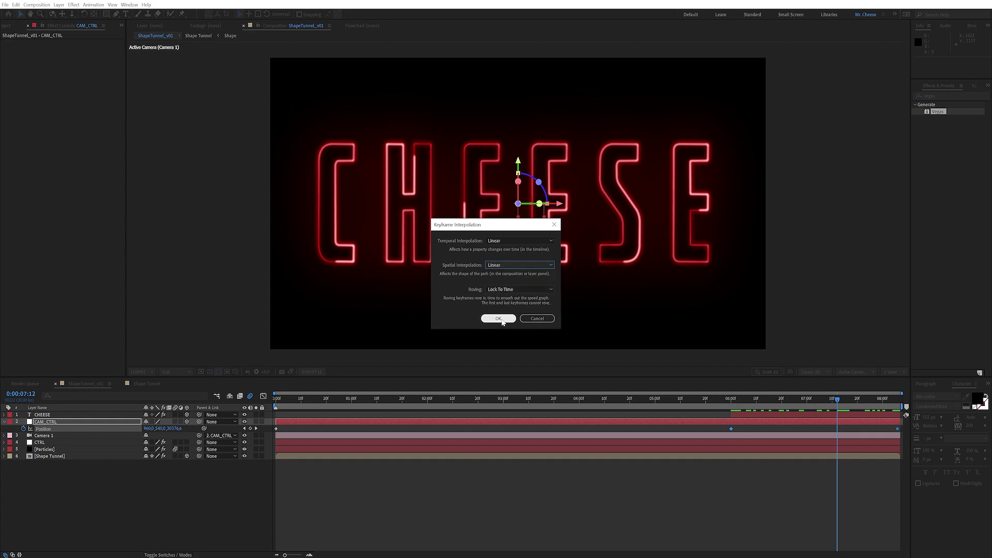
left_click(498, 319)
left_click_drag(729, 398, 788, 399)
key("space")
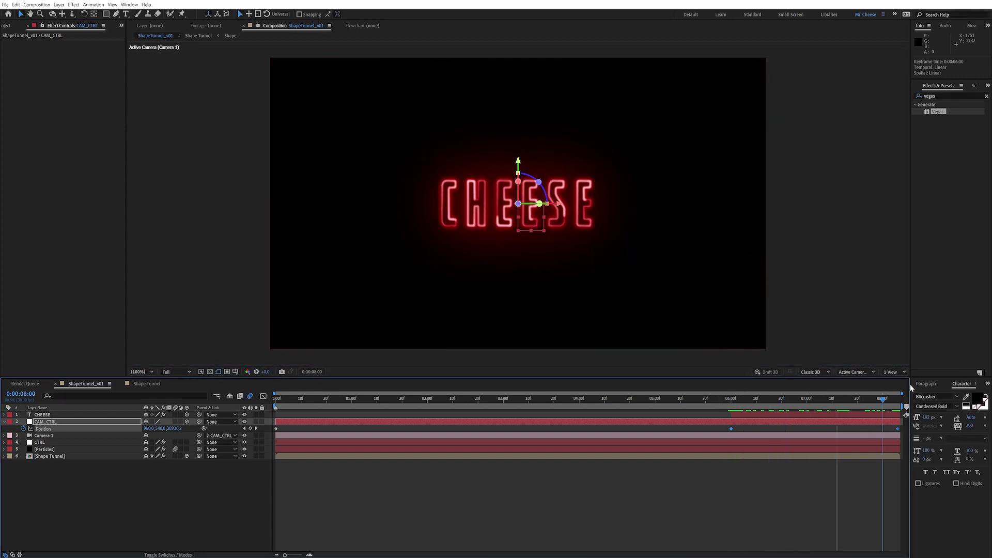
left_click(362, 414)
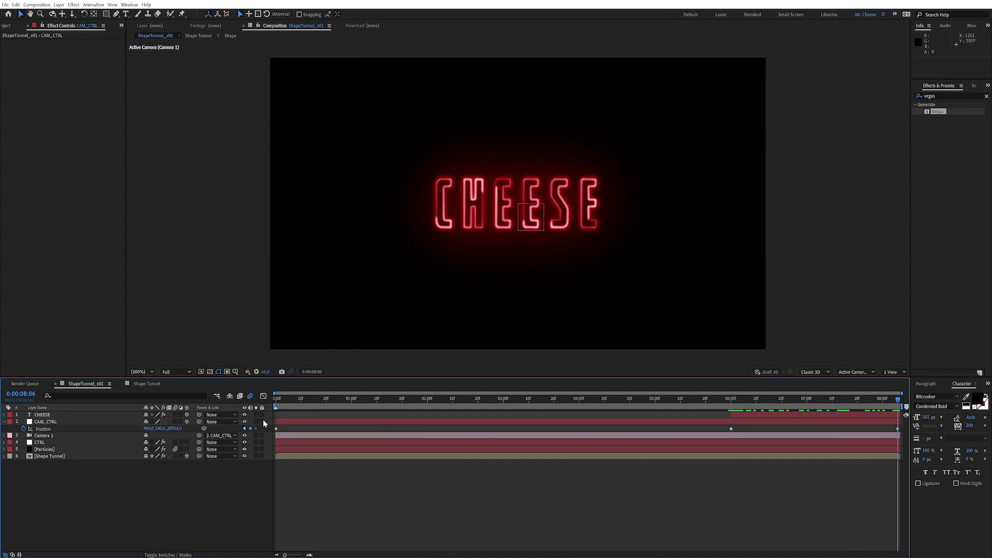
Step: Set the first CAM_CTRL position keyframe's outgoing velocity to speed 0 with 7% influence and review the flight through the tunnel
left_click(276, 430)
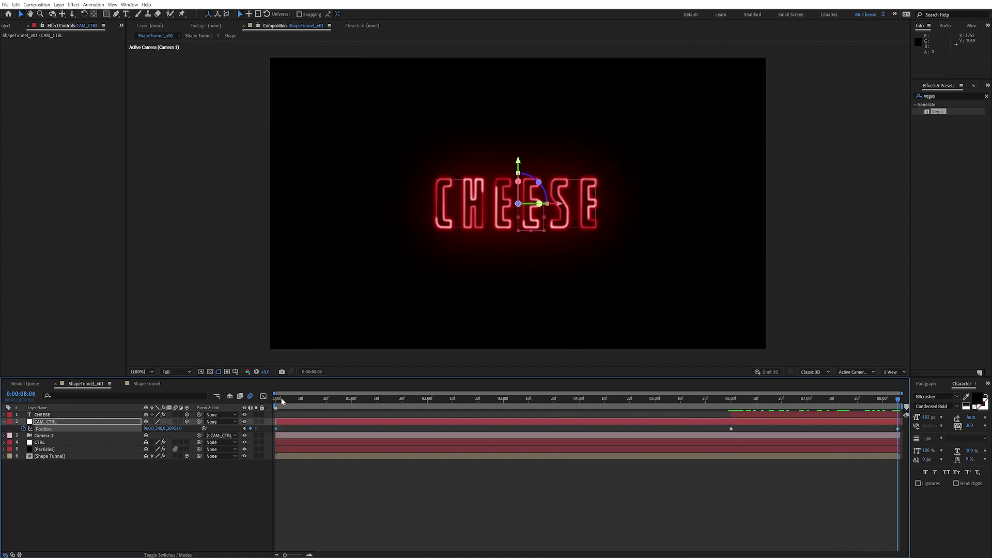
key("ctrl+shift+k")
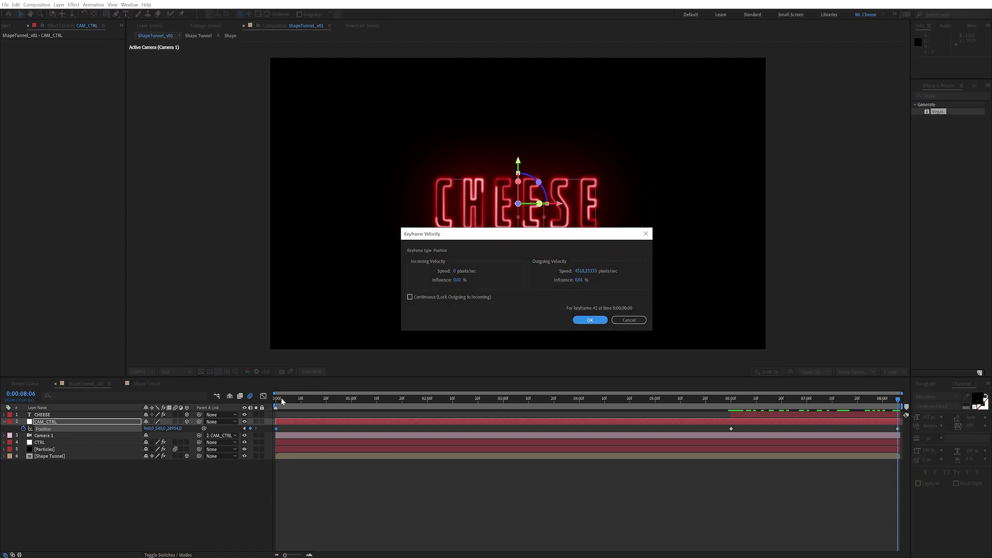
left_click(587, 271)
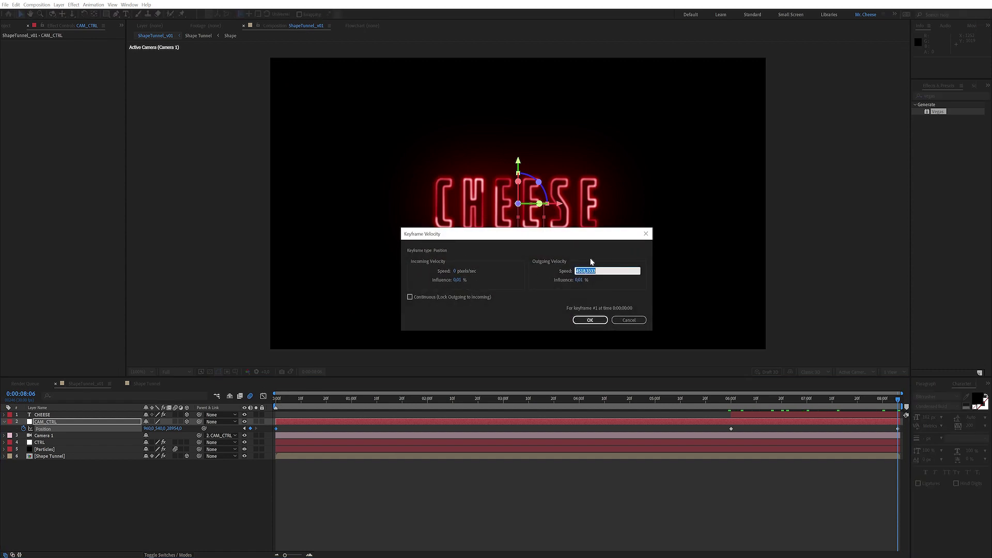
type("0")
key("Tab")
type("7")
key("Return")
left_click_drag(352, 397, 288, 398)
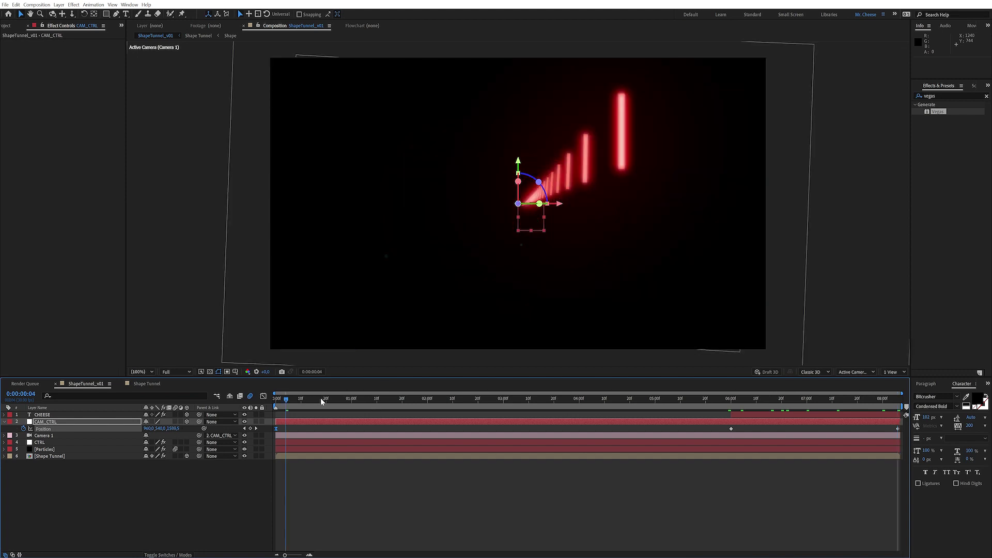
key("space")
left_click_drag(522, 400, 669, 401)
key("space")
left_click(827, 402)
left_click(414, 269)
Step: Find the Slider Control effect, apply it to the CAM_CTRL layer and name it Times
left_click(52, 422)
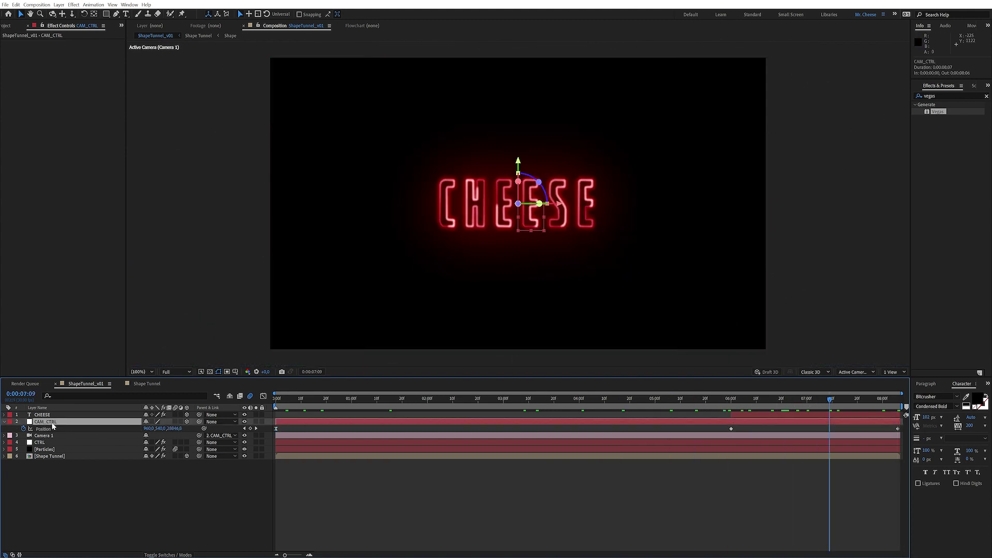
left_click(946, 96)
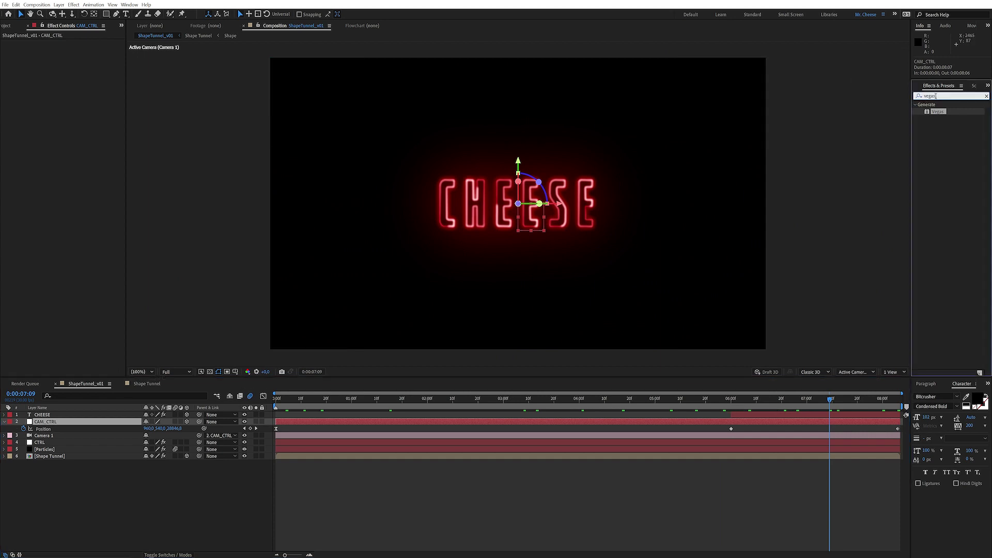
type("slide")
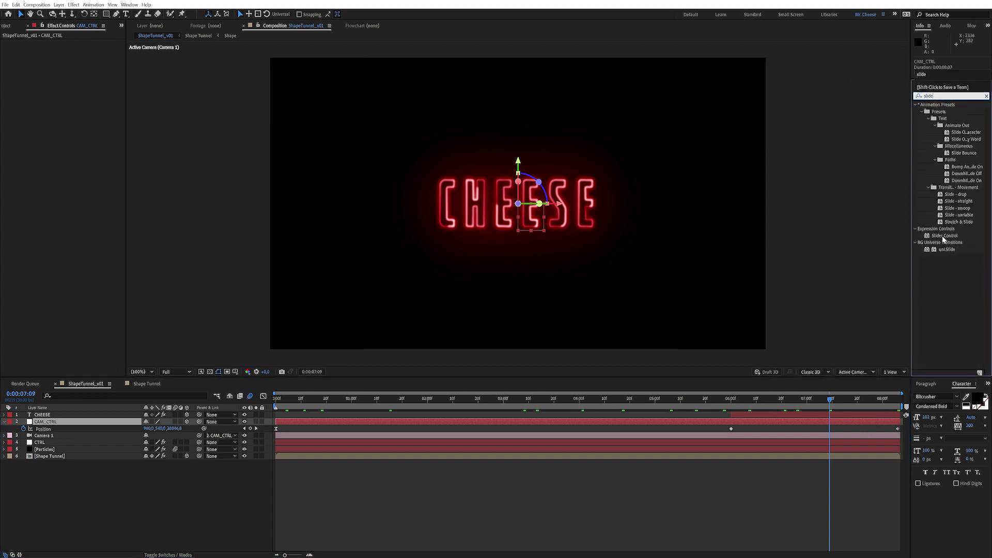
left_click_drag(941, 236, 52, 78)
key("Return")
type("Times")
key("Return")
Step: Duplicate the Times slider on the CAM_CTRL layer and name the copy Amount
key("ctrl+d")
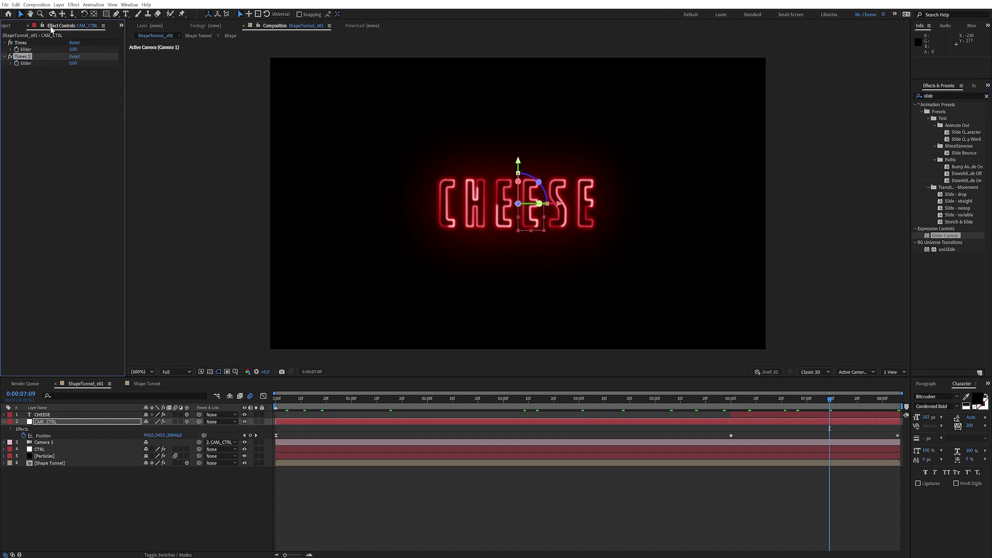
key("Return")
type("Amount")
key("Return")
Step: Add a wiggle expression to the CAM_CTRL position, linking its frequency to the Times slider and its amplitude to the Amount slider
left_click(50, 428)
left_click(23, 435, "alt")
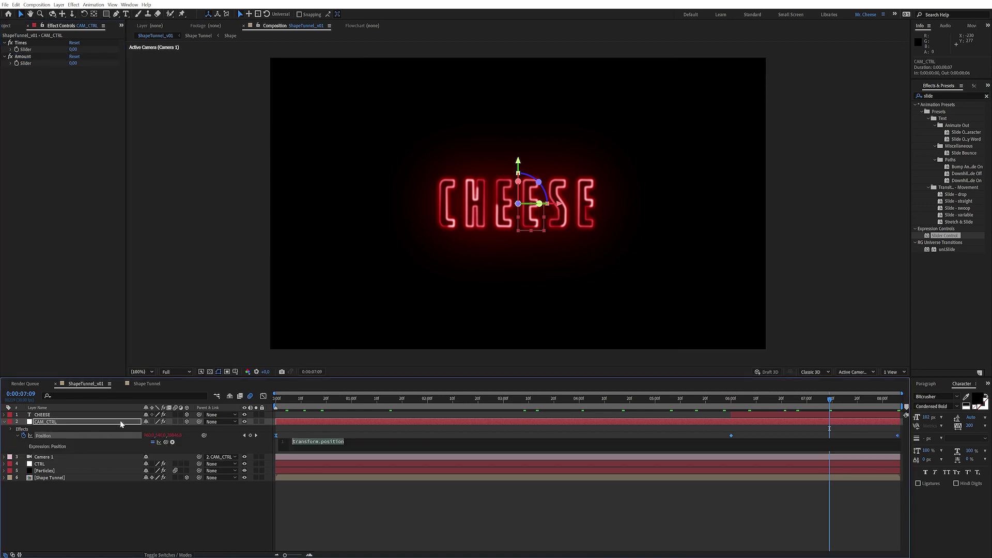
type("wiggle(")
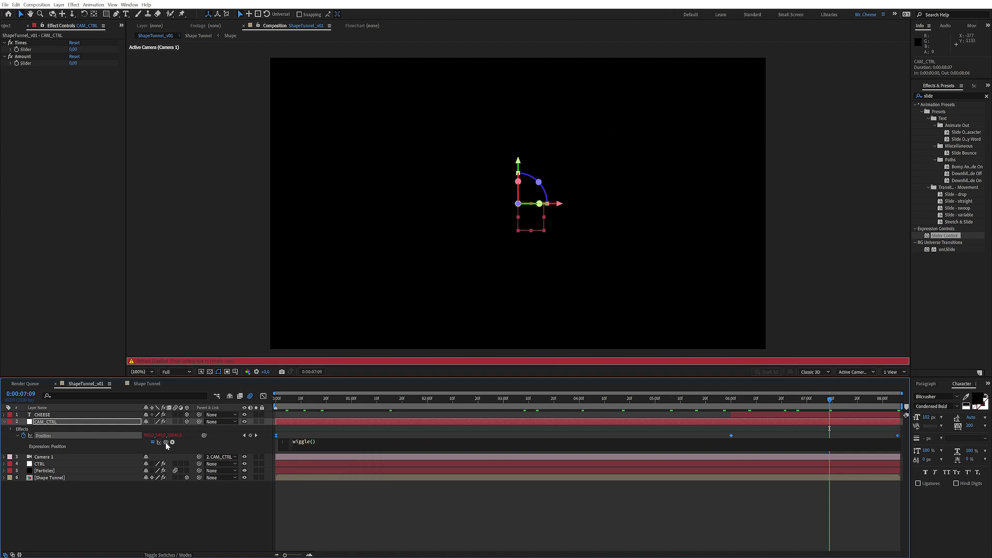
left_click_drag(166, 442, 51, 49)
type(",")
left_click_drag(166, 442, 25, 63)
left_click(25, 171)
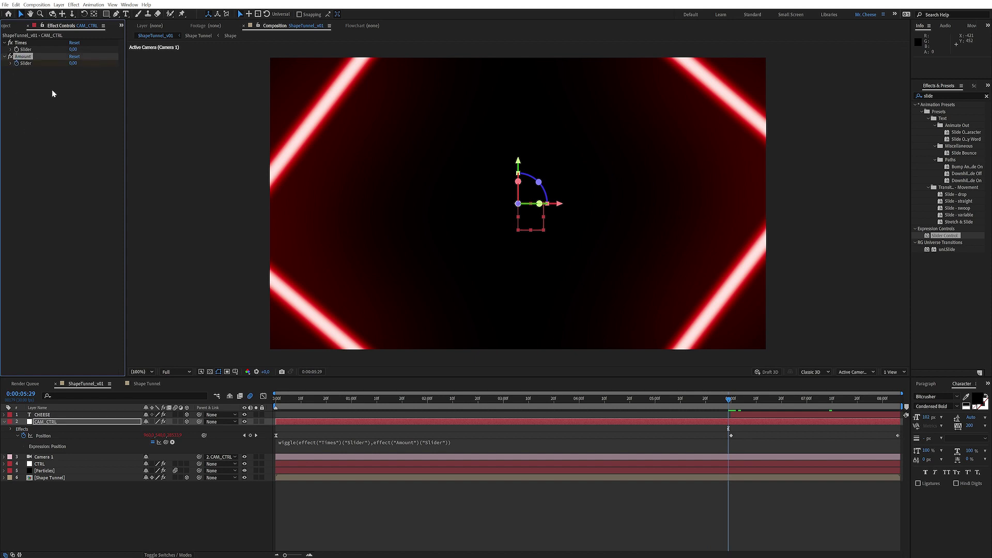
Step: Keyframe the Amount slider at 30 at 0:00:06:00 and back to 0 at 0:00:06:08
key("Page_Down")
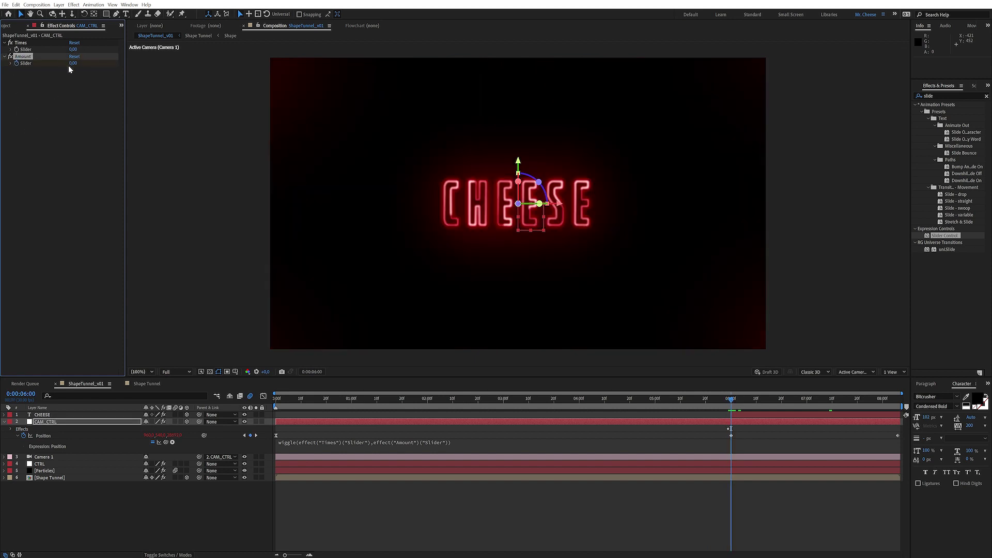
type("30")
key("Return")
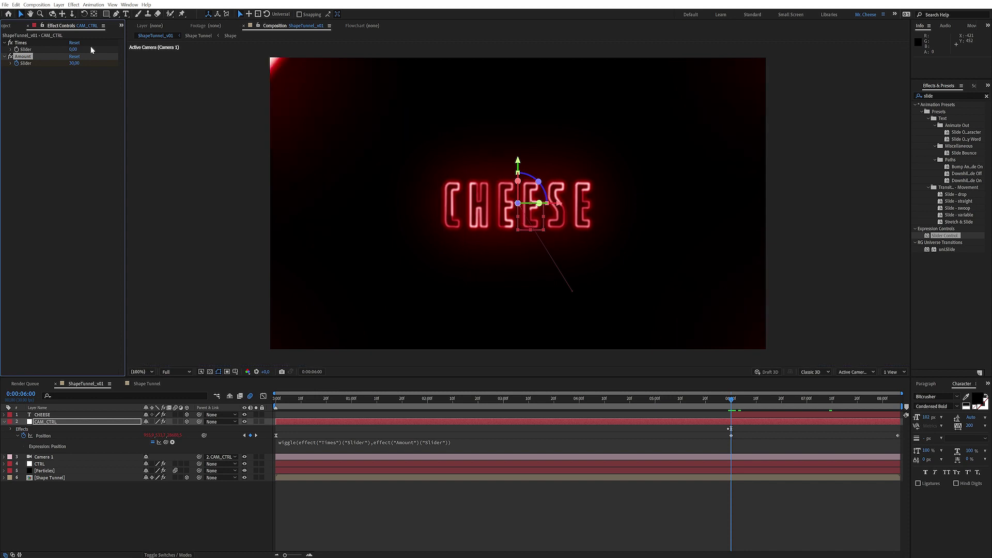
key("space")
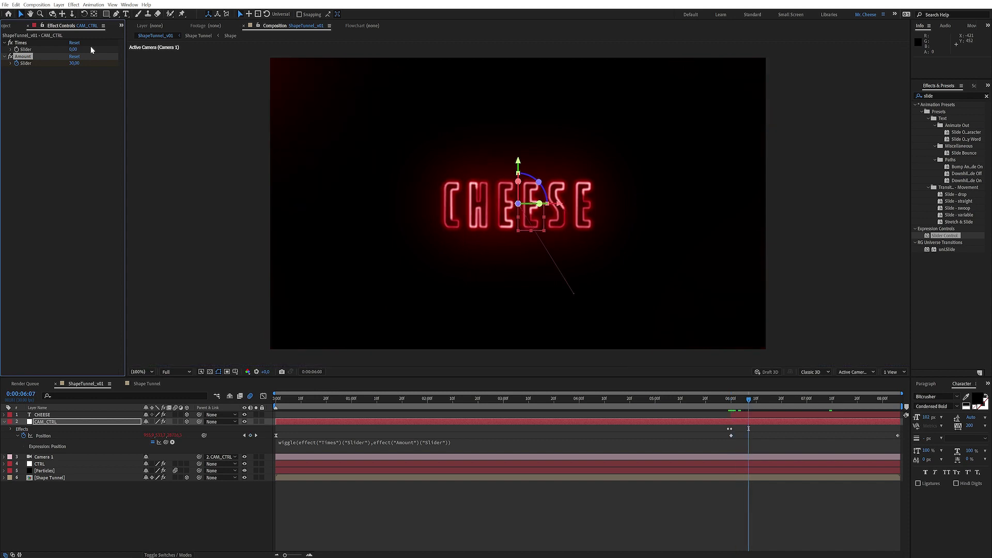
left_click(75, 63)
type("0")
key("Return")
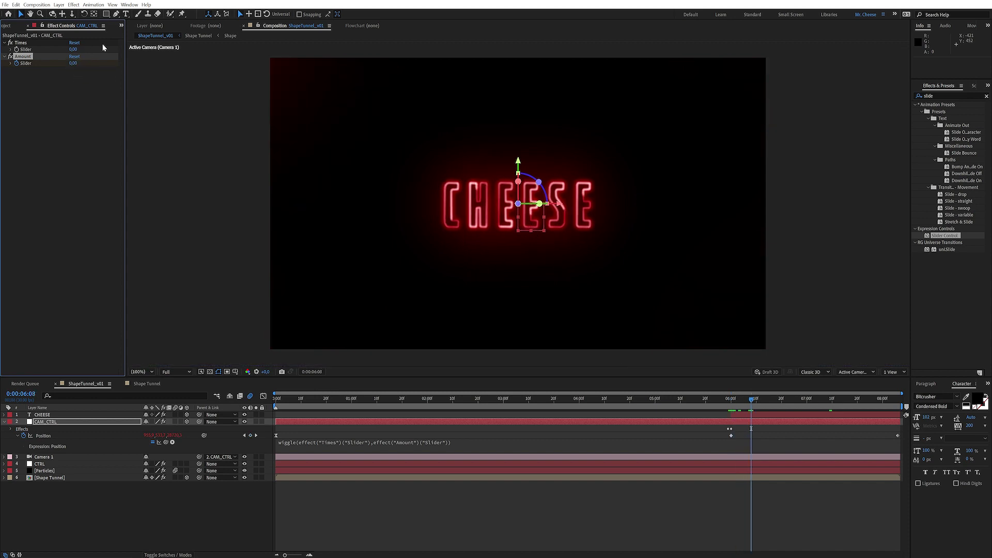
Step: Set the CAM_CTRL Times slider to 12
left_click(74, 49)
type("12")
left_click(94, 40)
Step: Start the work area at 0:00:05:26 and preview the camera shake as the CHEESE title appears
left_click(721, 398)
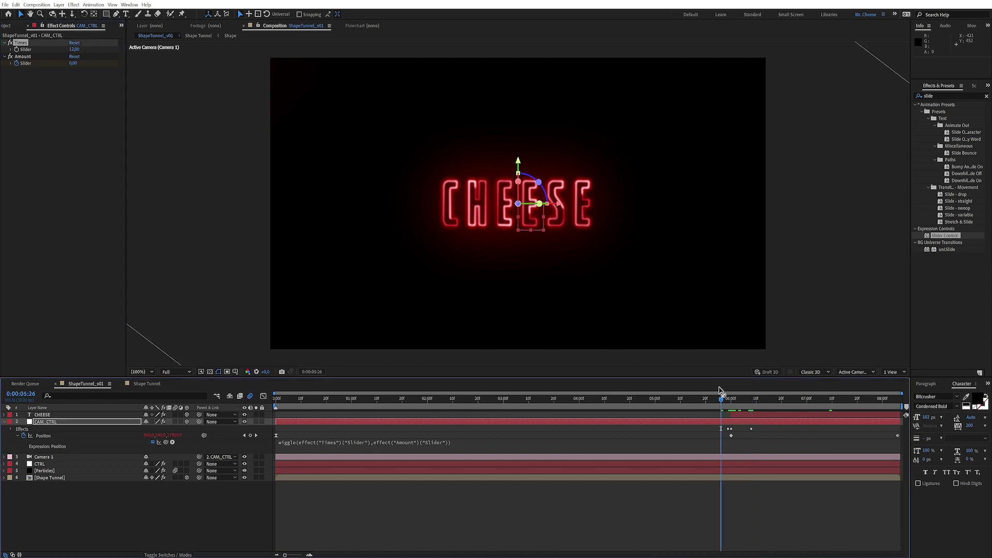
key("b")
key("space")
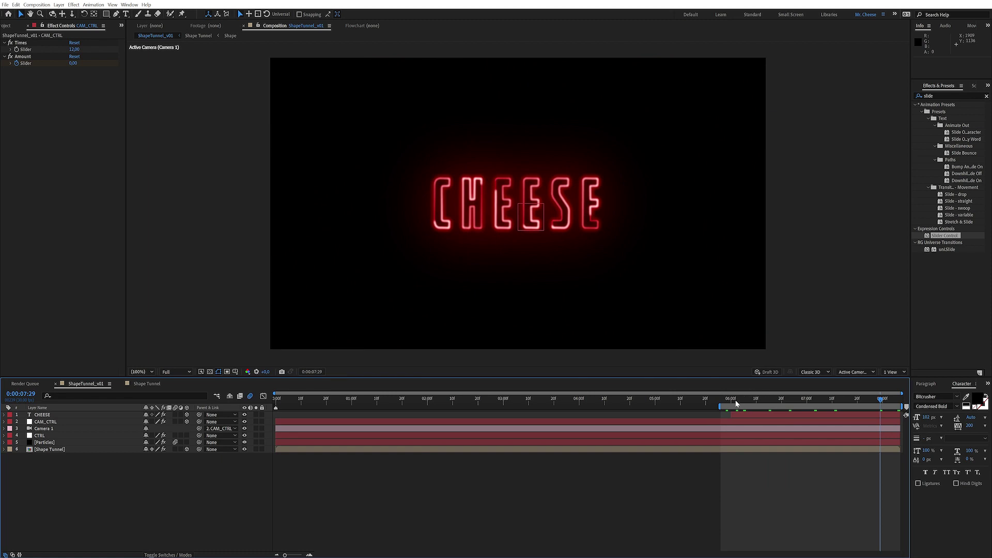
mouse_move(736, 401)
left_mouse_down()
mouse_move(724, 401)
mouse_move(780, 395)
mouse_move(731, 399)
left_mouse_up()
left_click(738, 400)
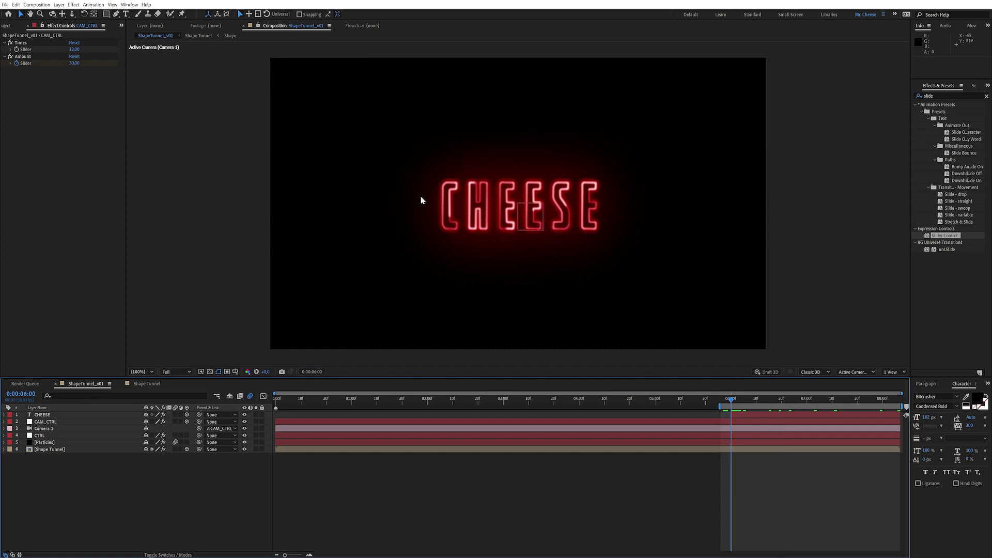
Step: With the Ellipse tool, create a shape layer holding a centred circle about 912 px across around the CHEESE title
left_click_drag(105, 18, 137, 36)
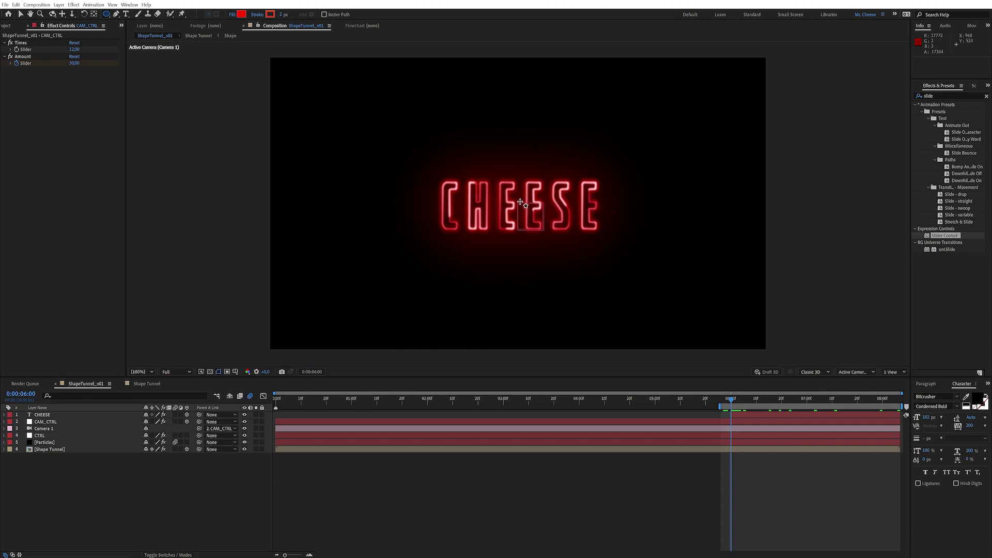
left_click_drag(518, 203, 542, 231)
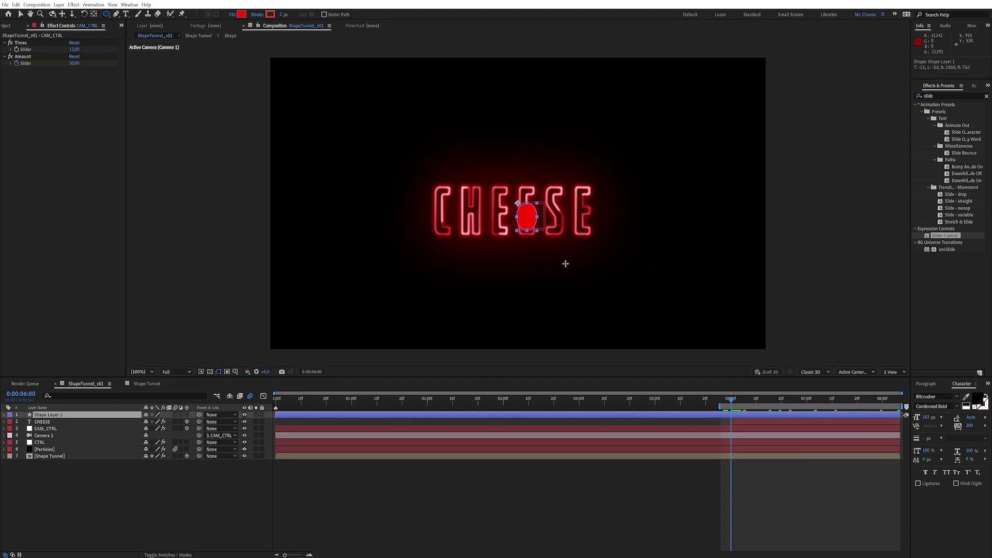
left_click_drag(580, 279, 634, 303)
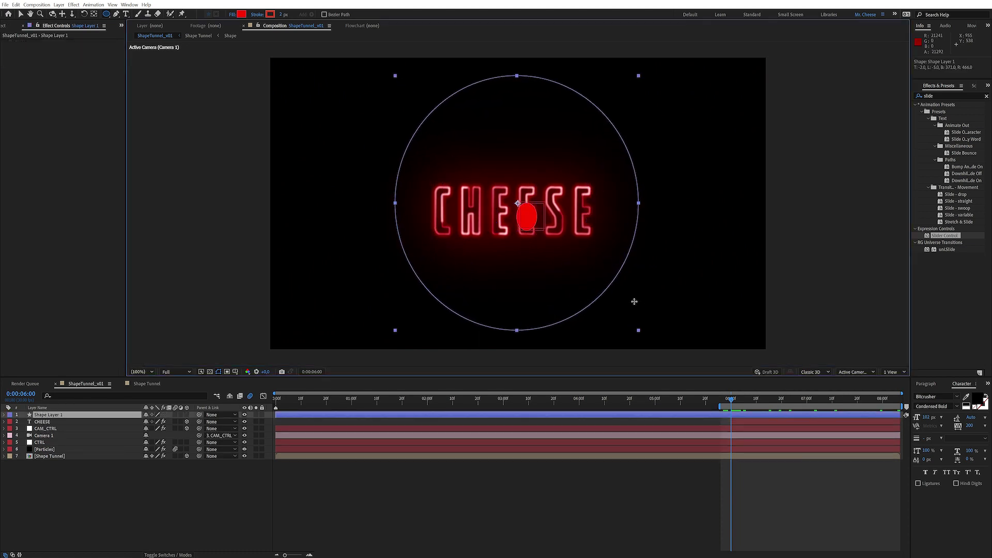
Step: Rename the new circle shape layer to Shockwave
left_click(67, 396)
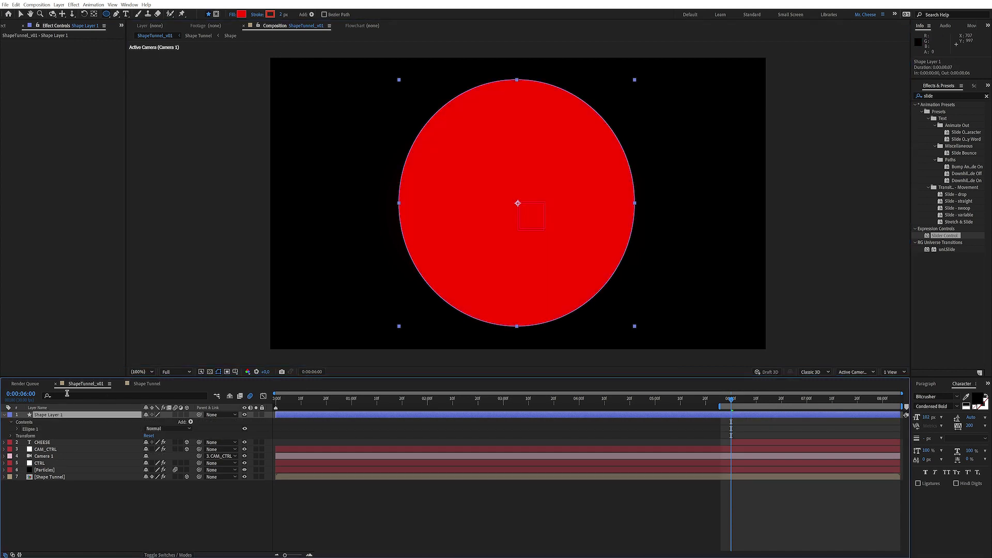
key("Return")
type("Shiockwave")
key("Return")
key("Return")
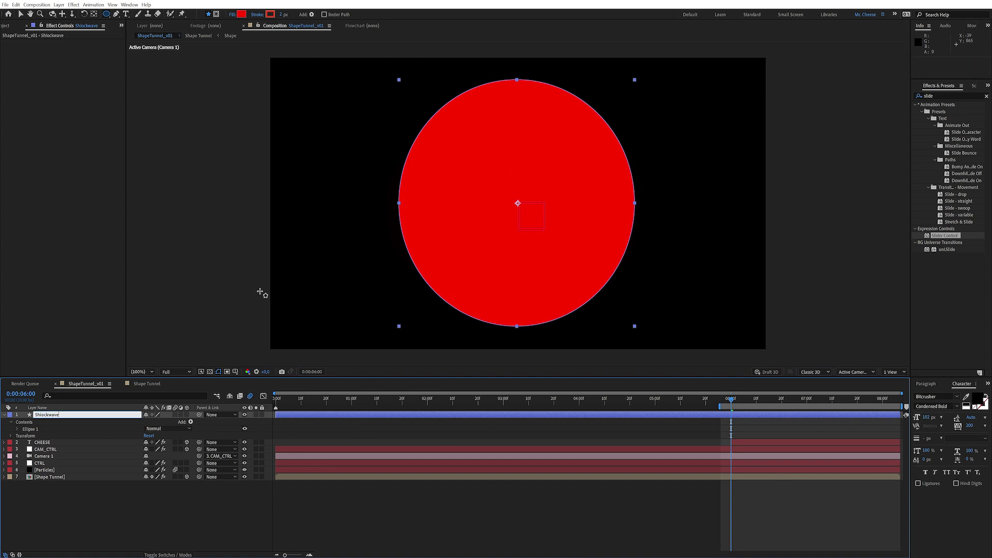
type("Shockwave")
key("Return")
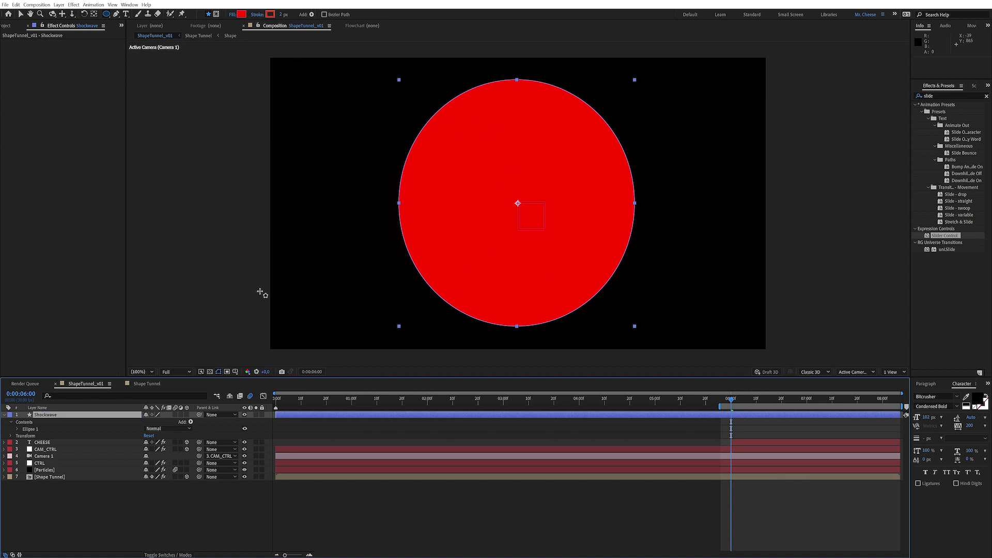
Step: Delete the fill from the Shockwave layer's Ellipse 1 and expand its stroke properties
left_click(17, 429)
left_click(40, 450)
key("Delete")
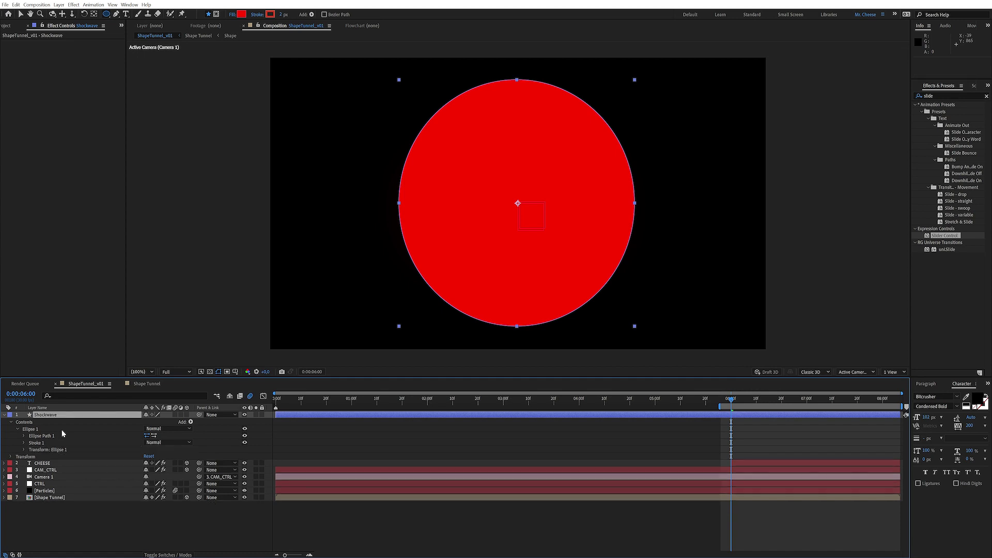
left_click(24, 444)
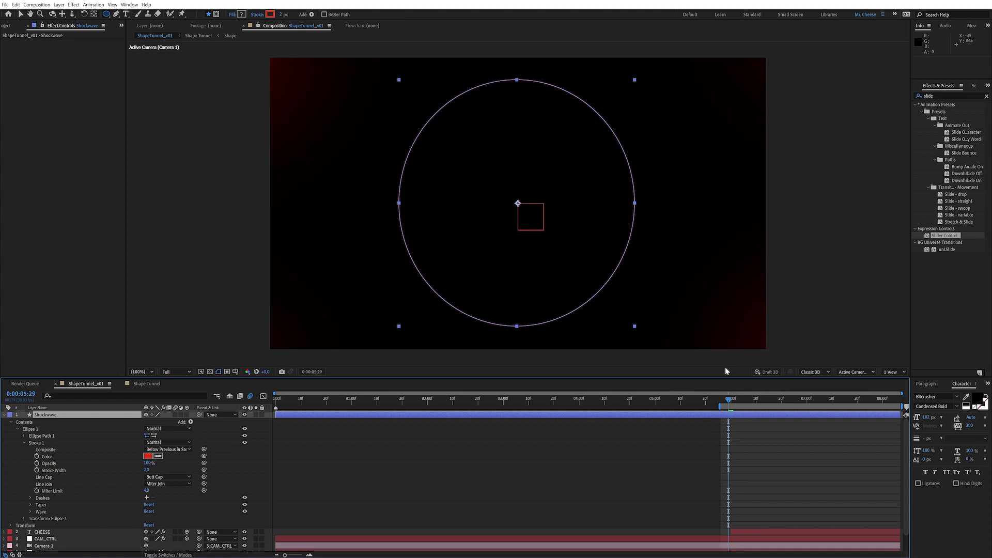
Step: Keyframe the Shockwave ellipse's Size at 0:00:06:00 with a value of 0
left_click(24, 436)
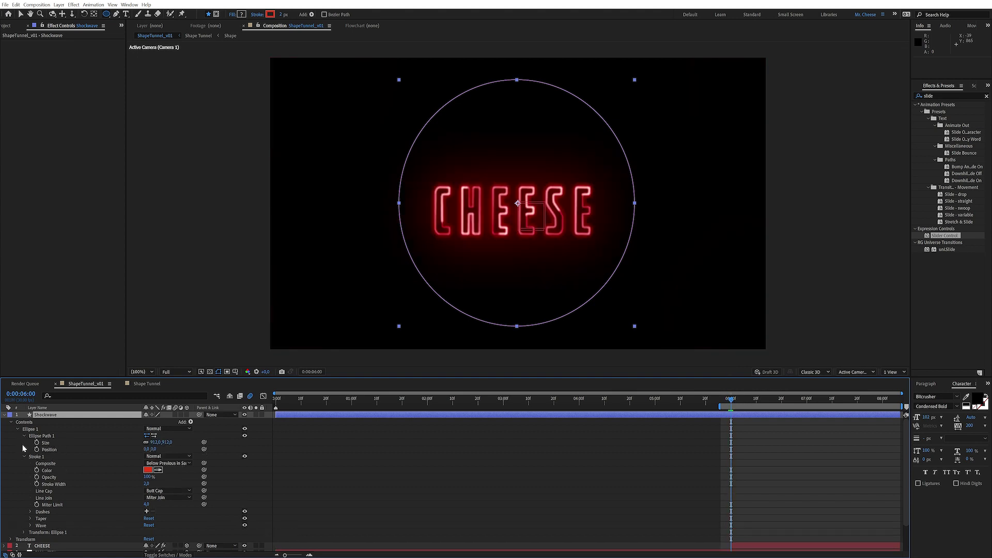
left_click(36, 443)
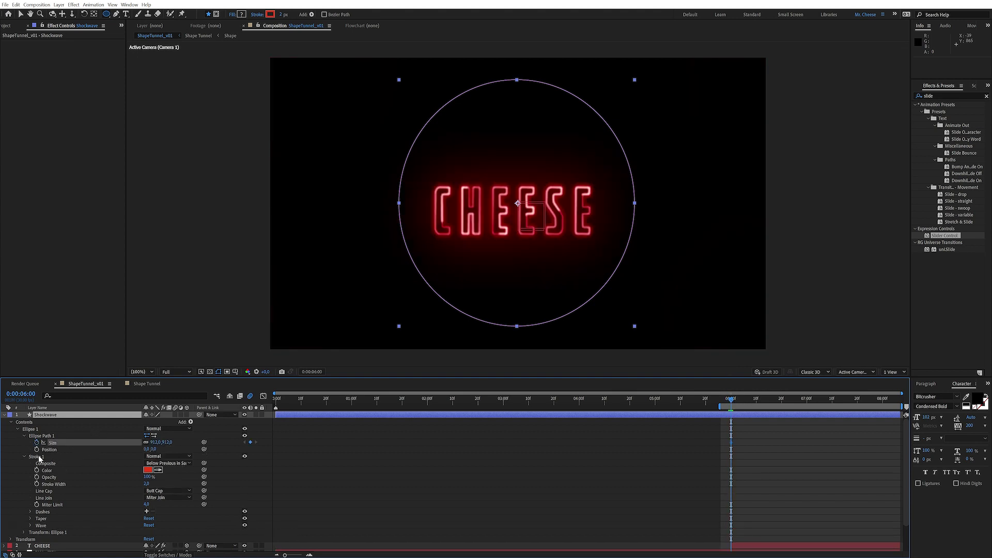
left_click(155, 442)
type("0")
key("Return")
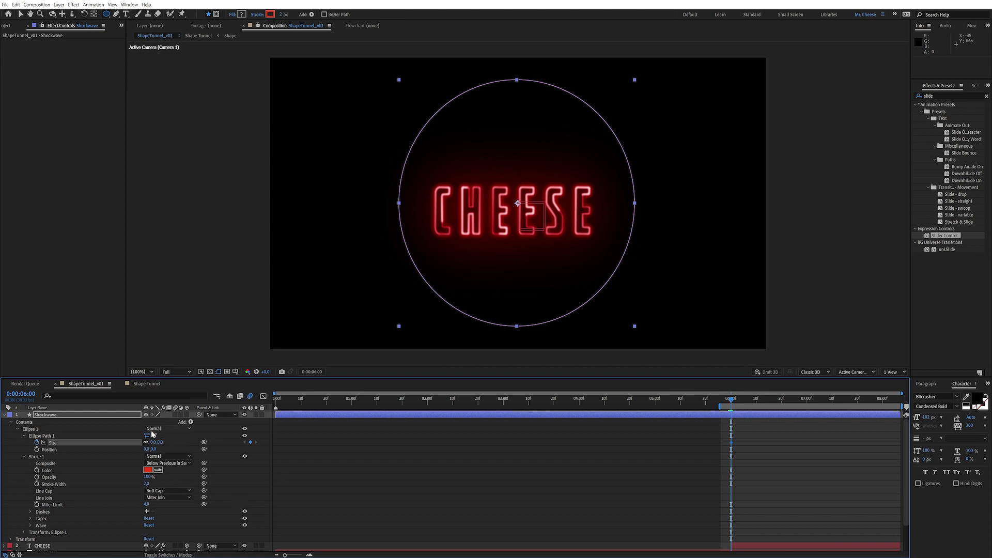
Step: At 0:00:06:05, enlarge the Shockwave ellipse's Size to about 2273 so the circle extends past the frame
left_click_drag(739, 398, 745, 399)
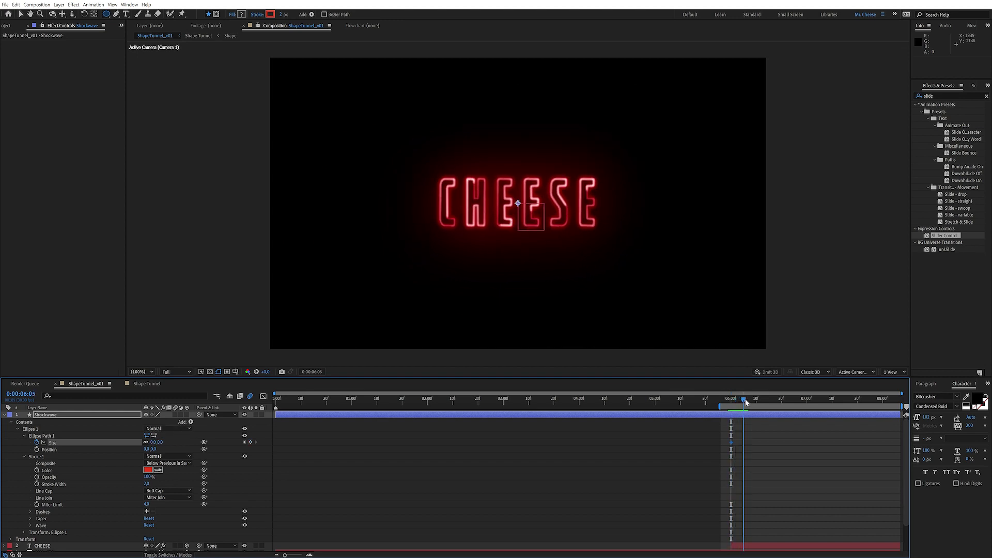
left_click_drag(155, 442, 337, 412)
left_click_drag(170, 444, 233, 443)
type("2203")
key("Return")
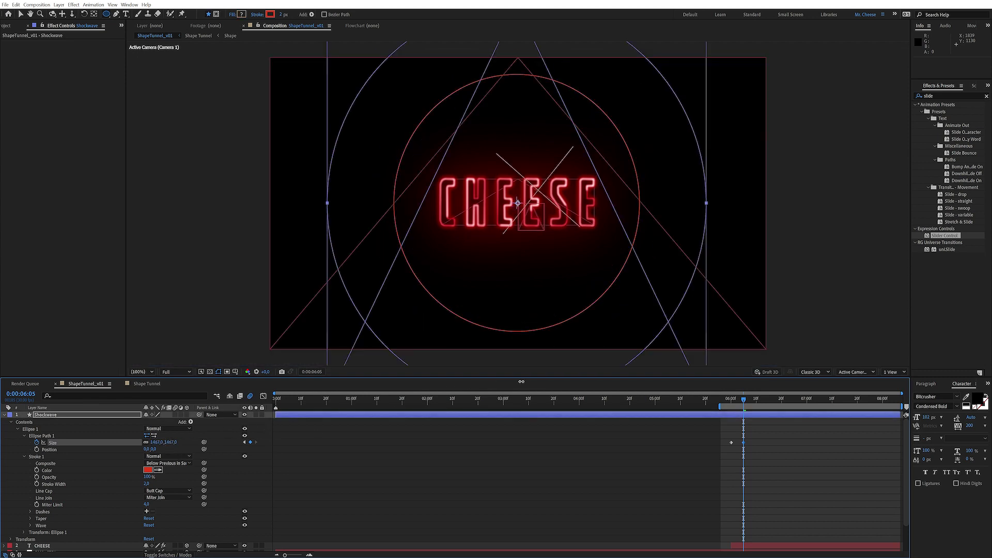
left_click_drag(534, 383, 550, 382)
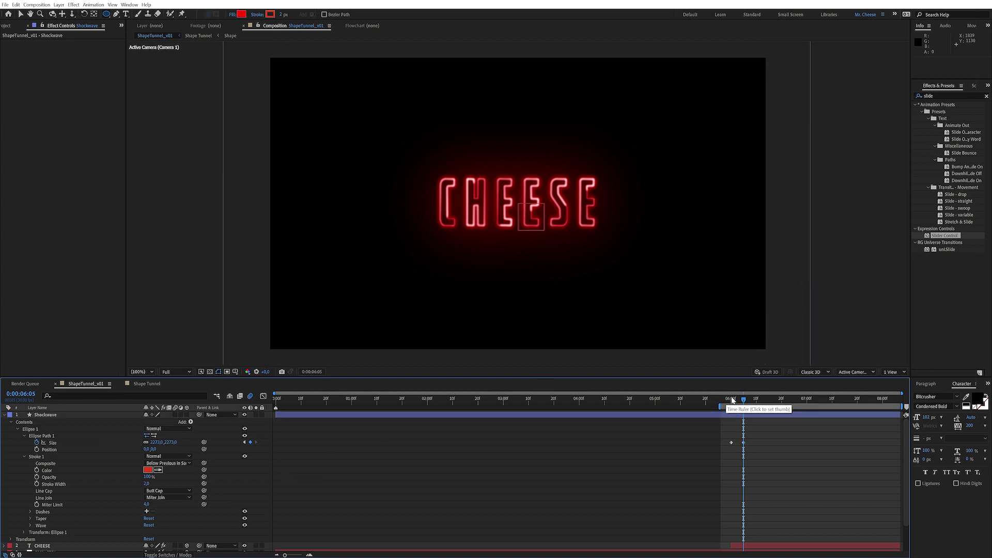
Step: Back at 0:00:06:00, keyframe the Shockwave's Stroke Width with a value of 400
left_click_drag(731, 399, 730, 399)
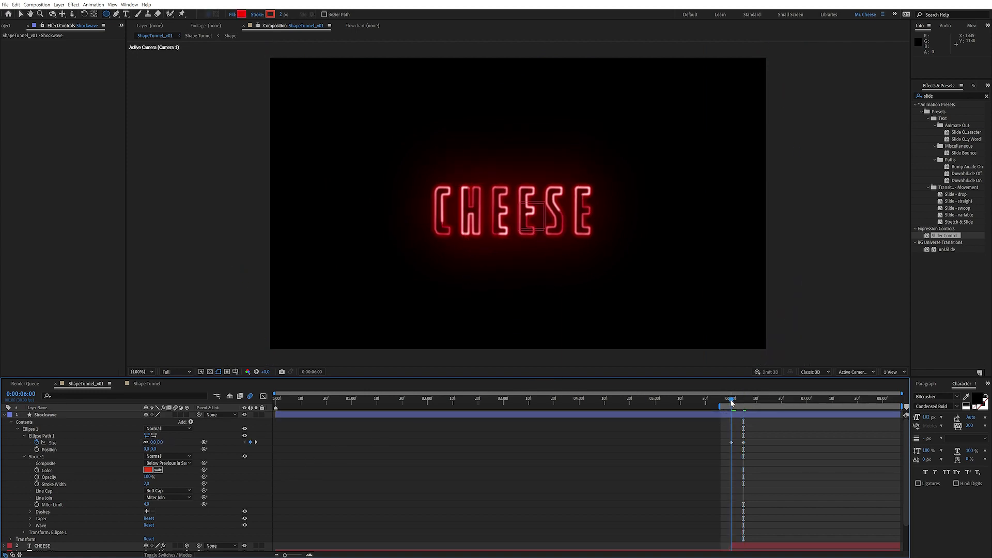
left_click(37, 484)
left_click(147, 484)
type("400")
key("Return")
Step: Set the Shockwave's Stroke Width to 0 at the second Size keyframe, 0:00:06:05
left_click(742, 401)
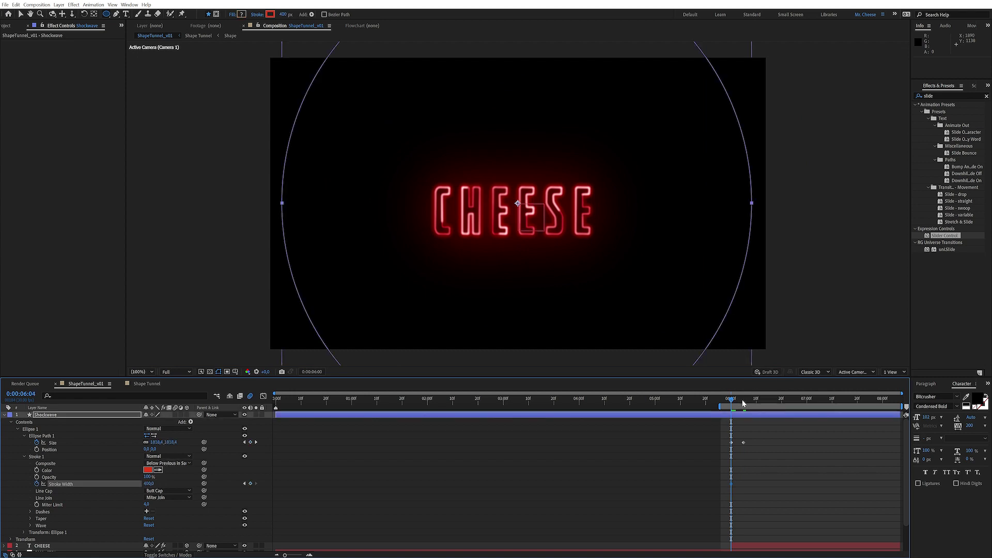
key("Page_Down")
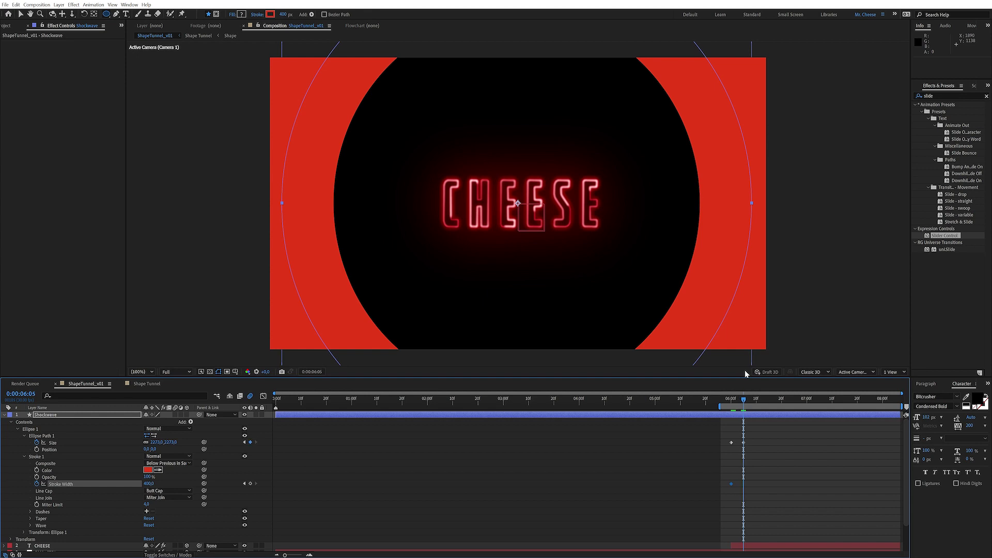
left_click(149, 484)
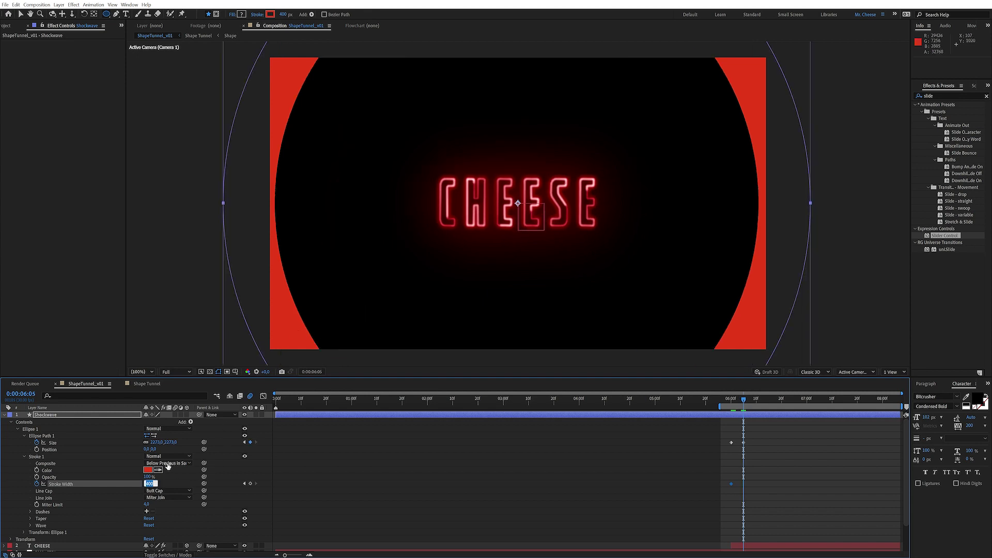
type("0")
key("Return")
Step: Go to 0:00:06:02 and paste the copied Exposure, Brightness & Contrast and Glow effects onto the Shockwave layer
left_click(730, 399)
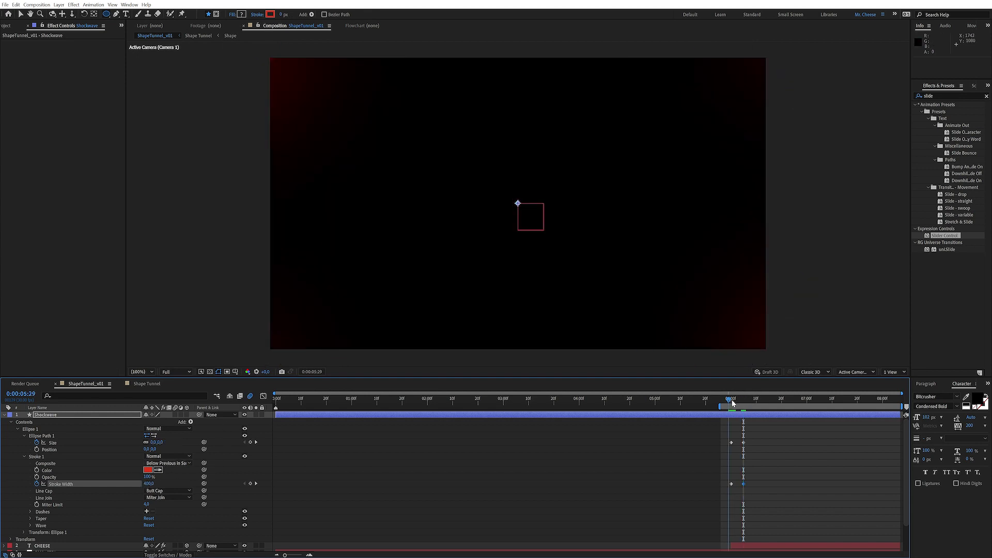
mouse_move(734, 400)
left_mouse_down()
mouse_move(744, 404)
mouse_move(736, 401)
left_mouse_up()
left_click(50, 415)
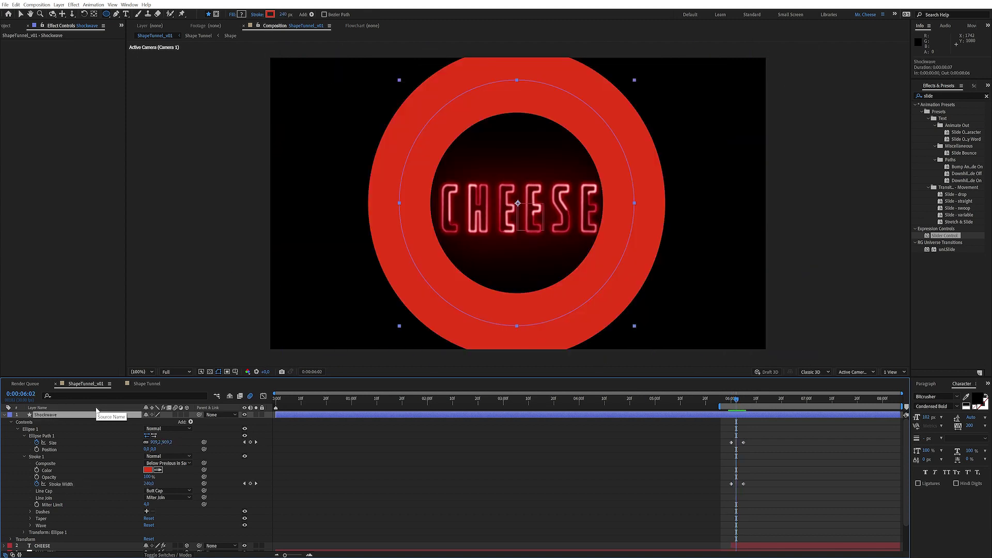
key("ctrl+v")
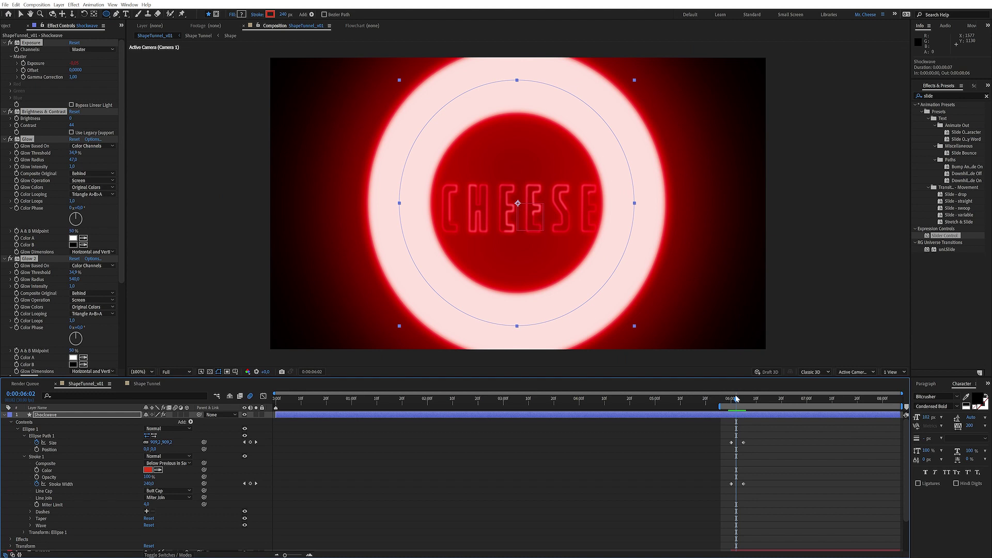
Step: Preview the glowing shockwave around the title's appearance and scrub through the square tunnel before it
key("space")
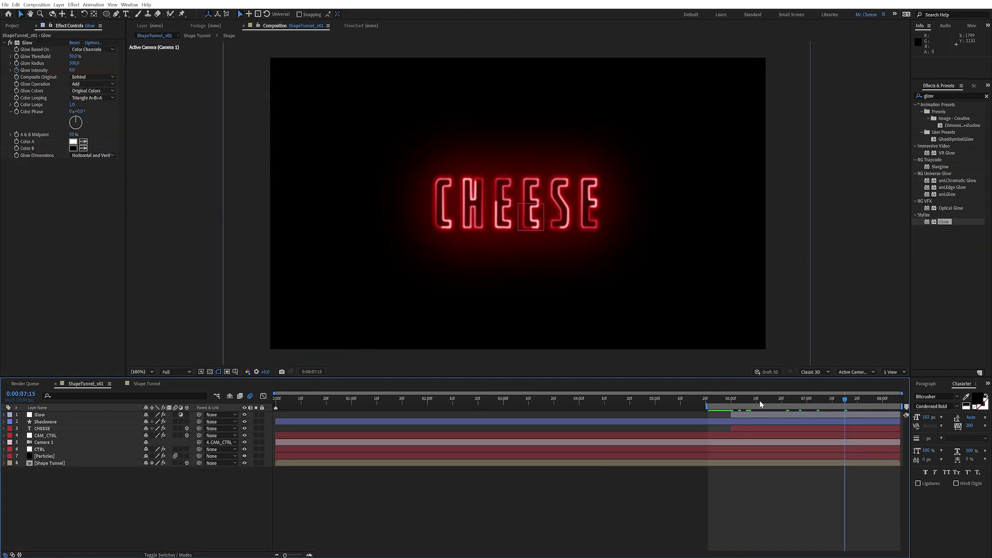
mouse_move(760, 401)
left_mouse_down()
mouse_move(731, 400)
mouse_move(741, 399)
left_mouse_up()
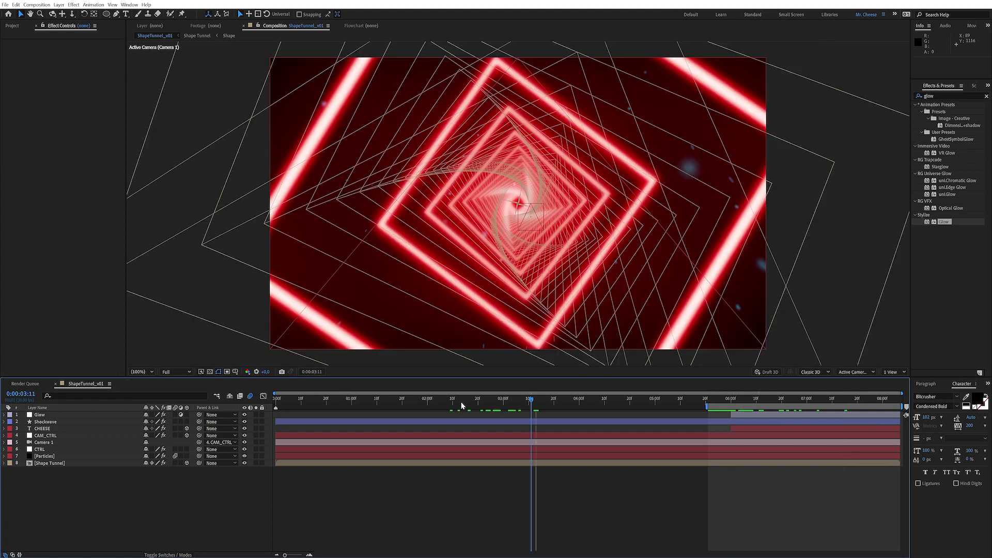
left_click_drag(461, 402, 537, 403)
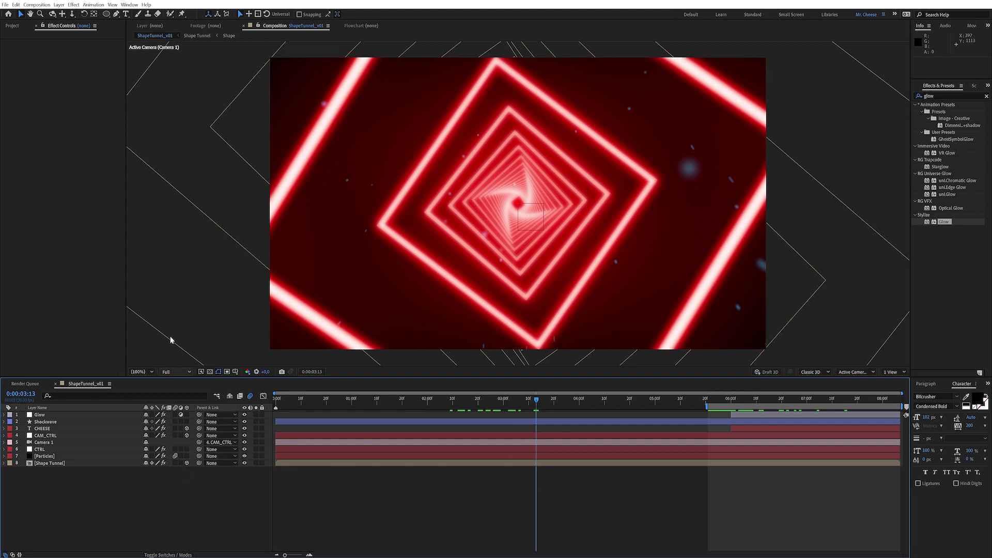
Step: Create a new 1920 x 1080 composition in the project with the default settings
left_click(11, 26)
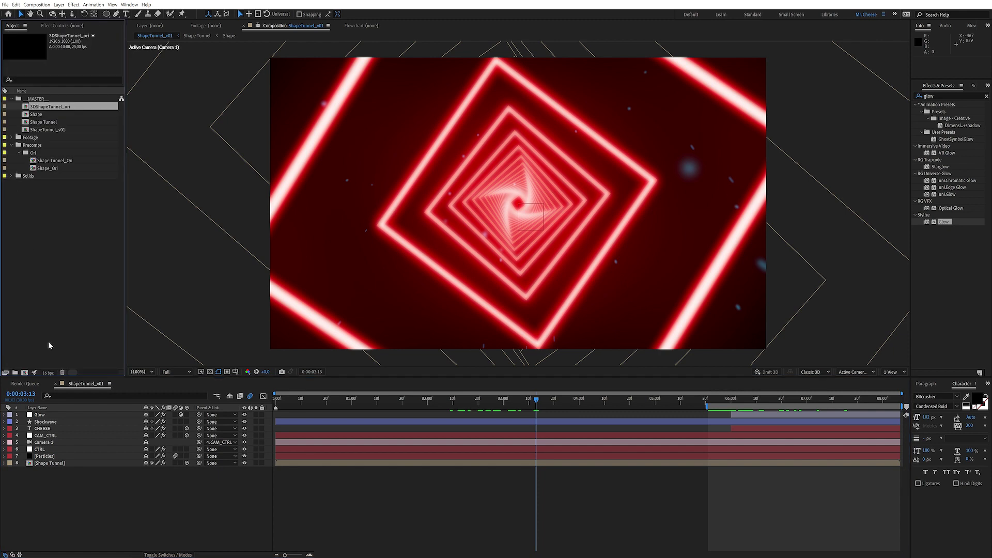
left_click(26, 372)
key("Return")
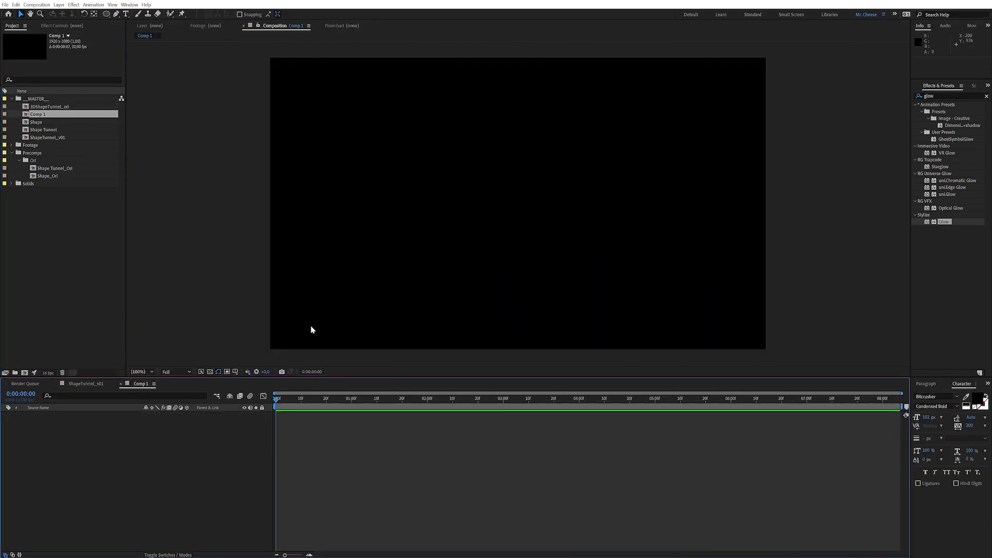
Step: Draw a pentagon shape layer near the centre of Comp 1 with no fill and a 12 px stroke
left_click_drag(514, 189, 564, 255)
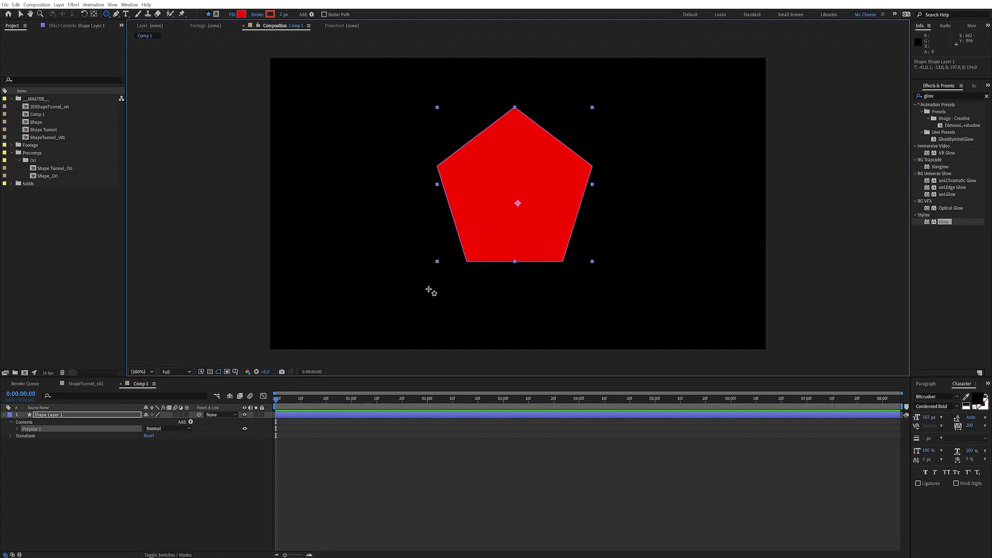
left_click(17, 428)
left_click(44, 450)
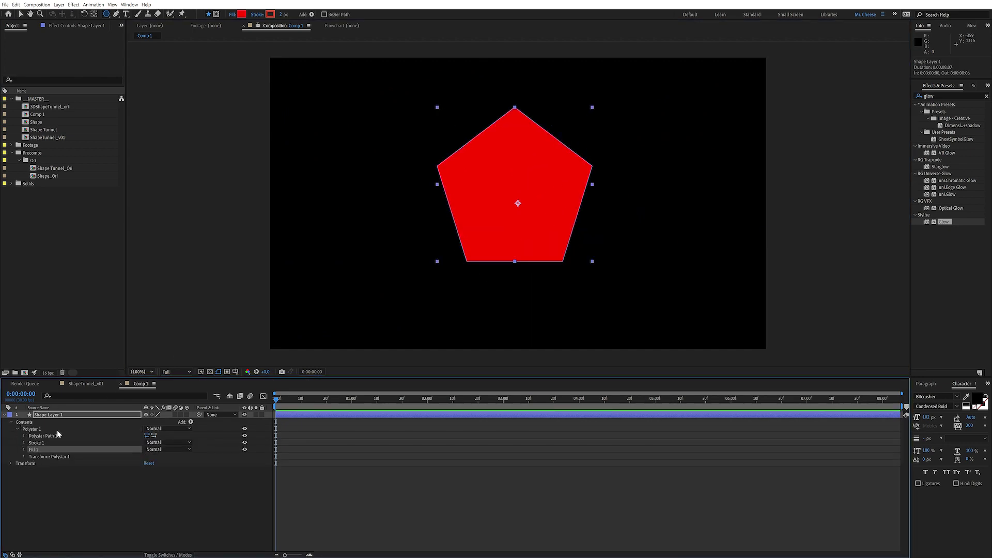
key("Delete")
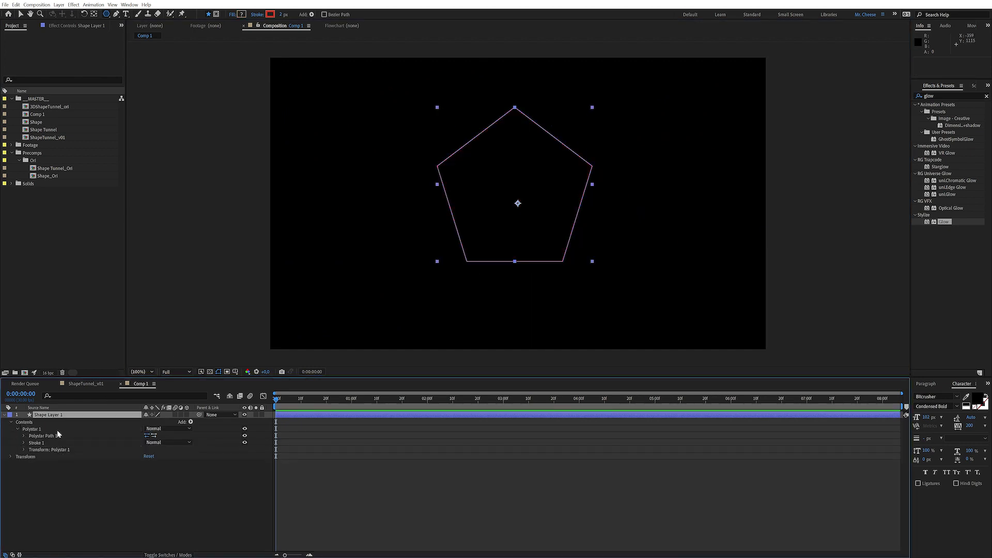
left_click(24, 444)
left_click_drag(147, 472, 152, 470)
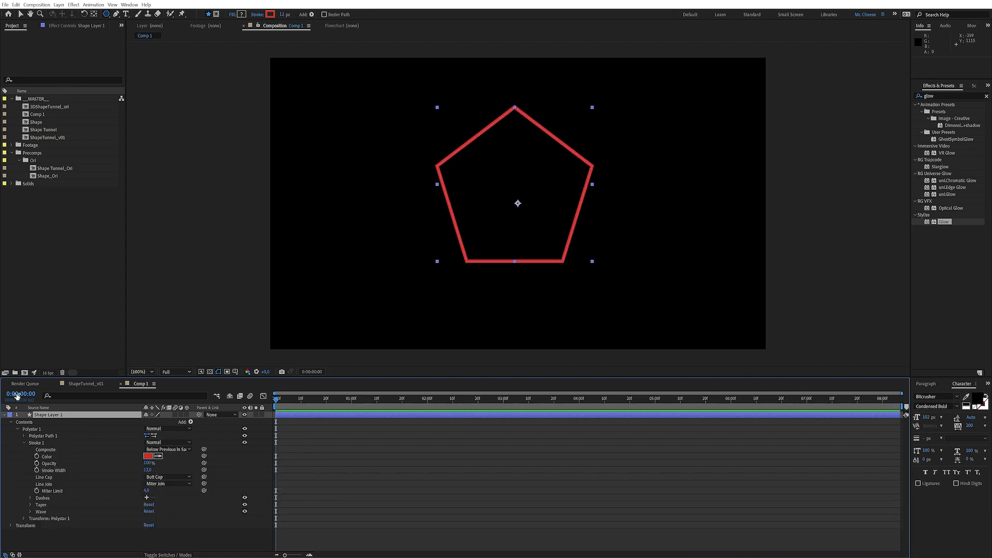
Step: Run the ShapeTunnel_v002.jsx script on the pentagon shape layer
left_click(6, 5)
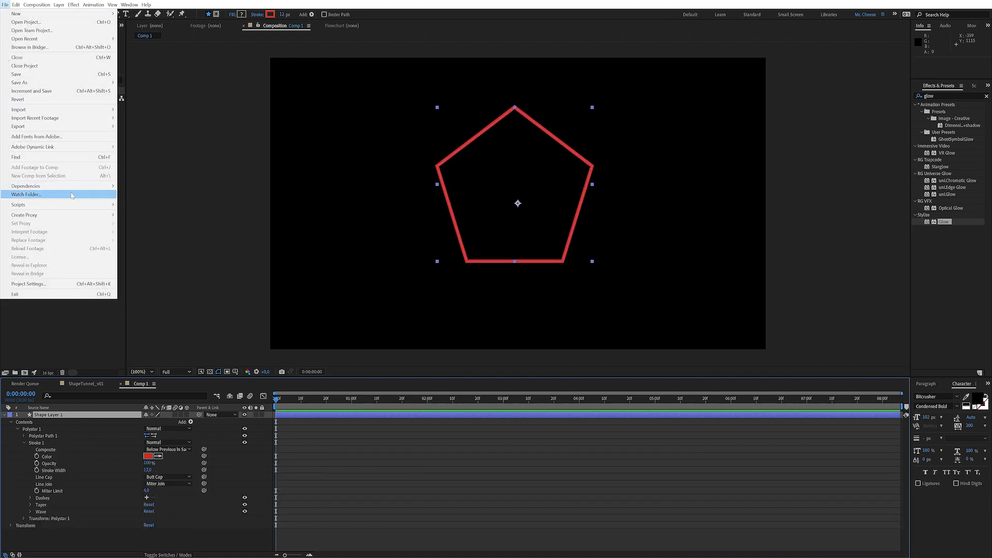
mouse_move(75, 207)
left_click(133, 206)
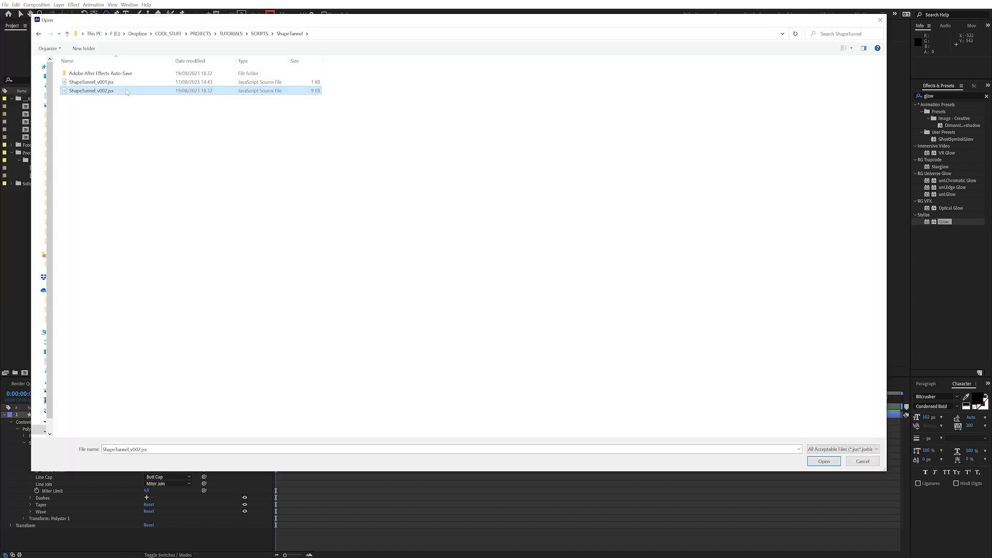
double_click(92, 90)
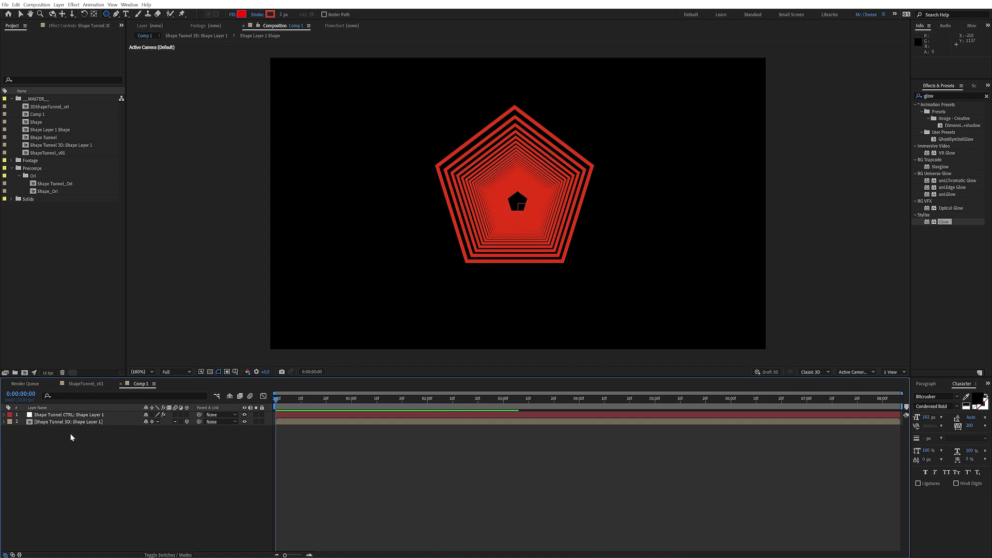
Step: Show the Shape Tunnel CTRL layer's effects, orbit to a side view and reduce Tunnel Depth to about 257
left_click(93, 416)
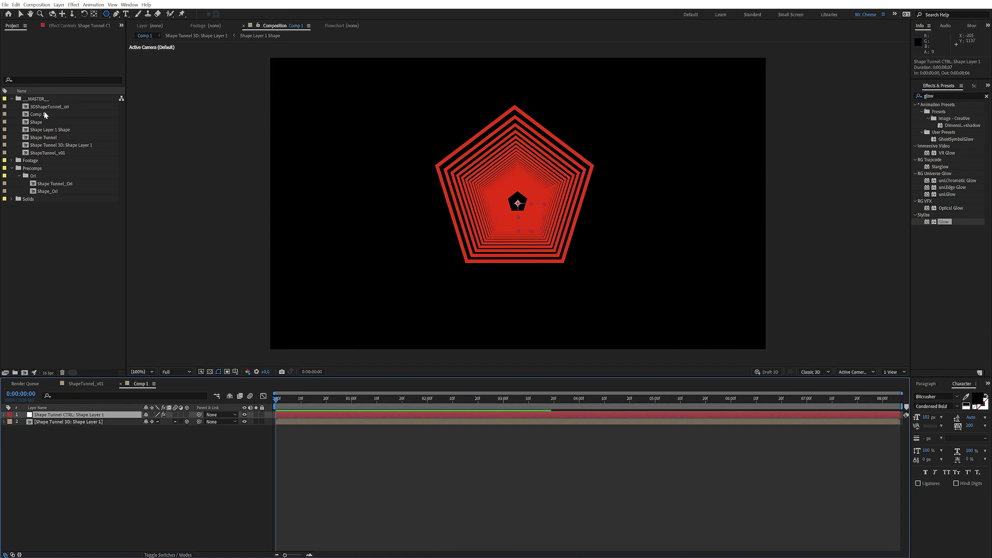
left_click(67, 27)
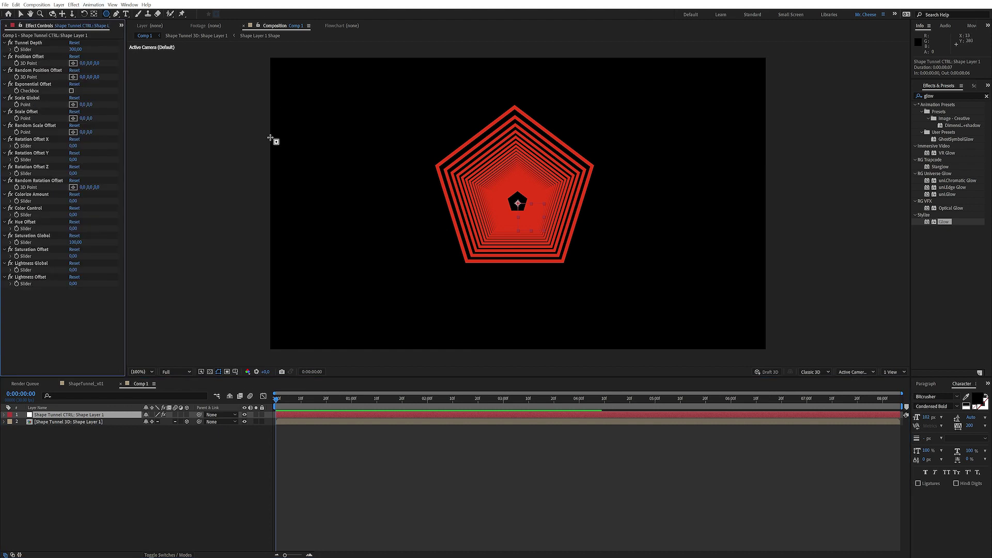
key("c")
left_click_drag(597, 274, 581, 279)
left_click_drag(581, 278, 581, 282)
left_click_drag(75, 50, 54, 50)
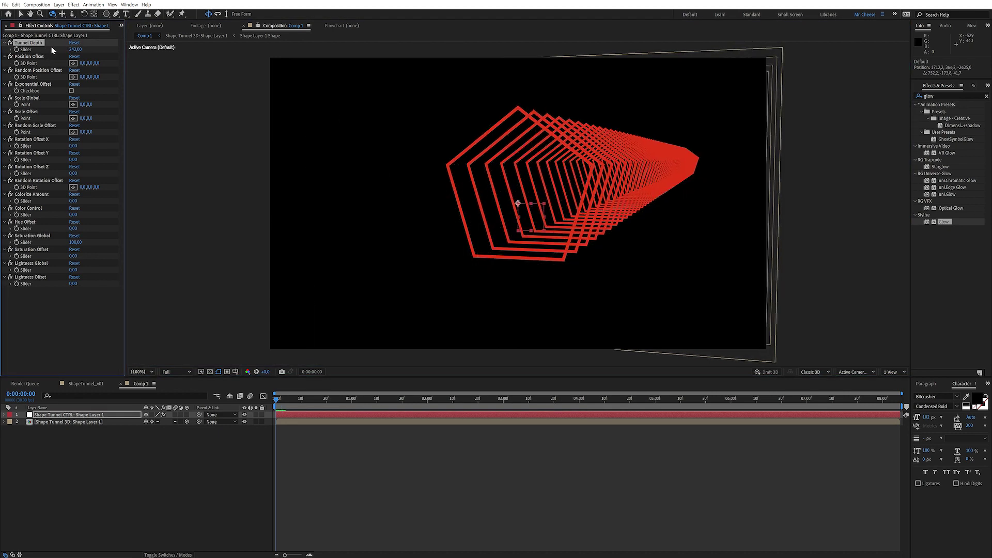
Step: Try a negative X Position Offset on the pentagon tunnel, then set it back to 0
mouse_move(81, 63)
left_mouse_down()
mouse_move(92, 63)
mouse_move(65, 66)
left_mouse_up()
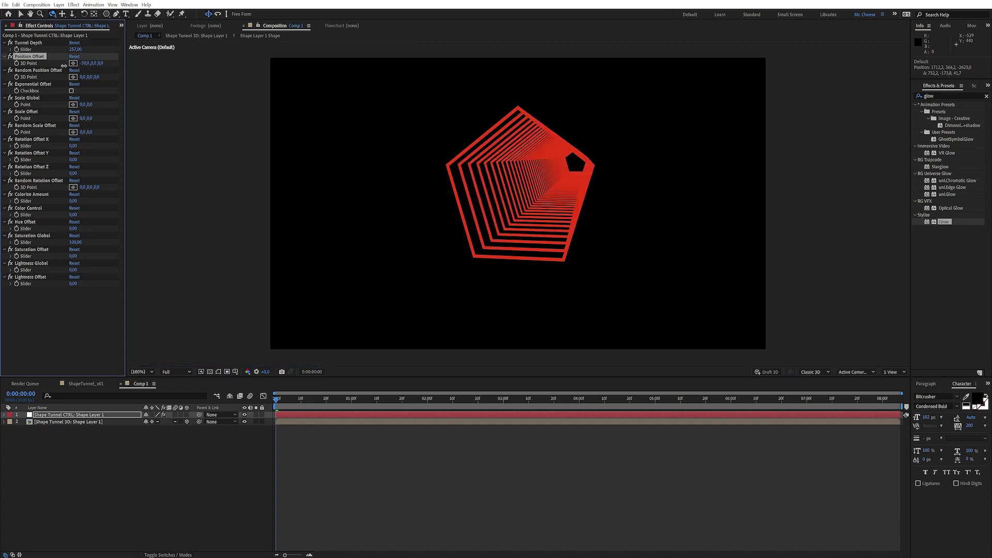
left_click(85, 63)
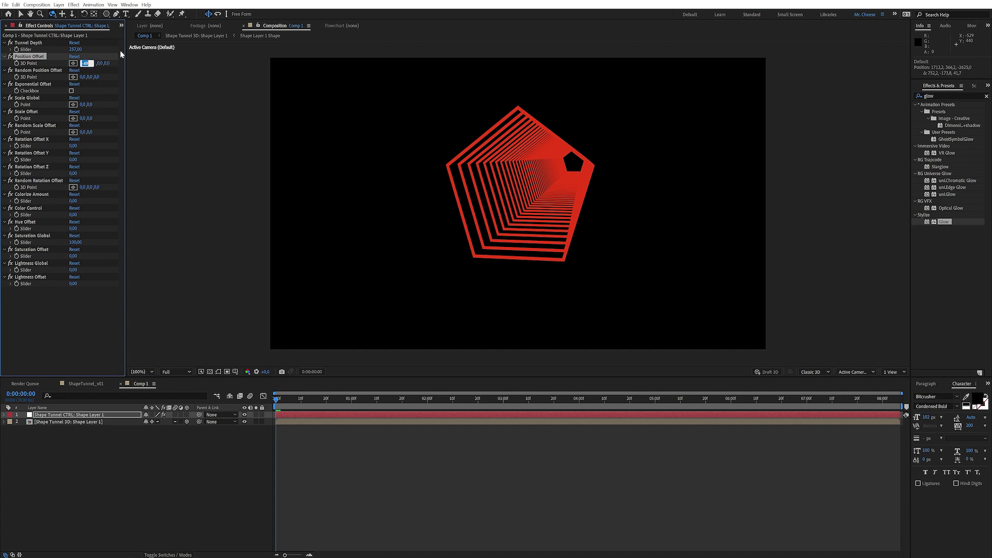
type("0")
key("Return")
Step: Try Random Position Offset values on the X and Y axes of the tunnel, then undo them
left_click_drag(89, 77, 90, 76)
left_click(103, 81)
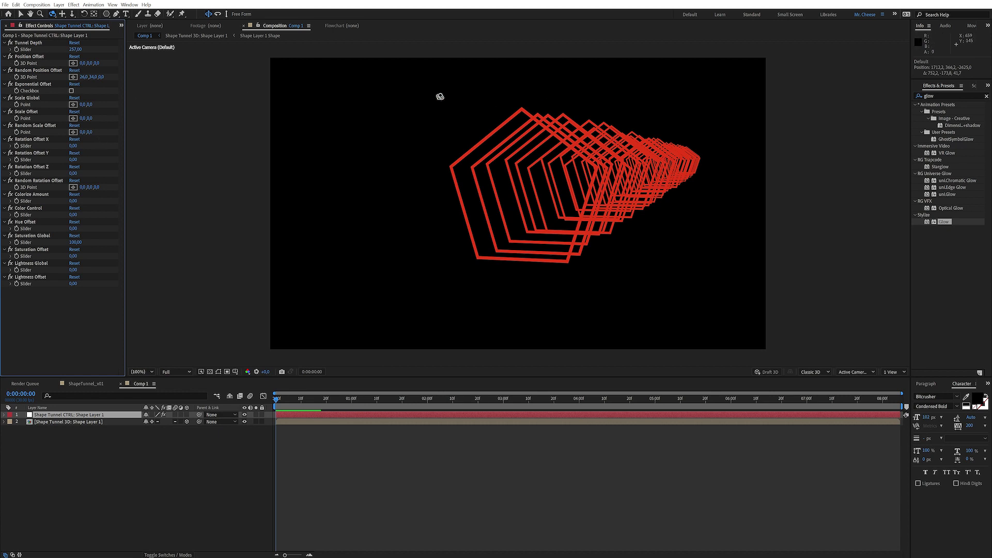
key("ctrl+z")
key("ctrl+z")
Step: Enable Exponential Offset for the tunnel and try a small negative X Position Offset, then undo that offset
left_click(72, 91)
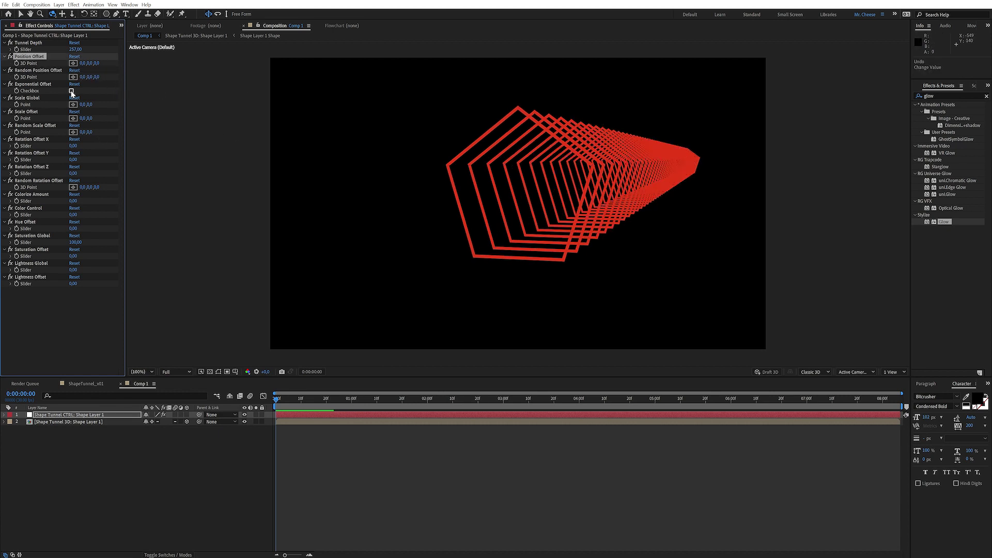
left_click(71, 91)
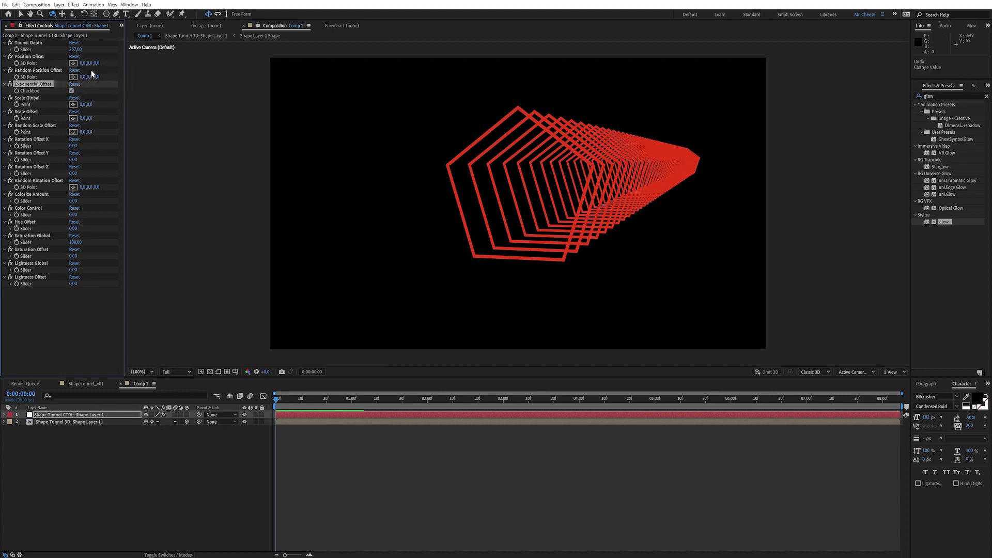
left_click_drag(89, 63, 84, 63)
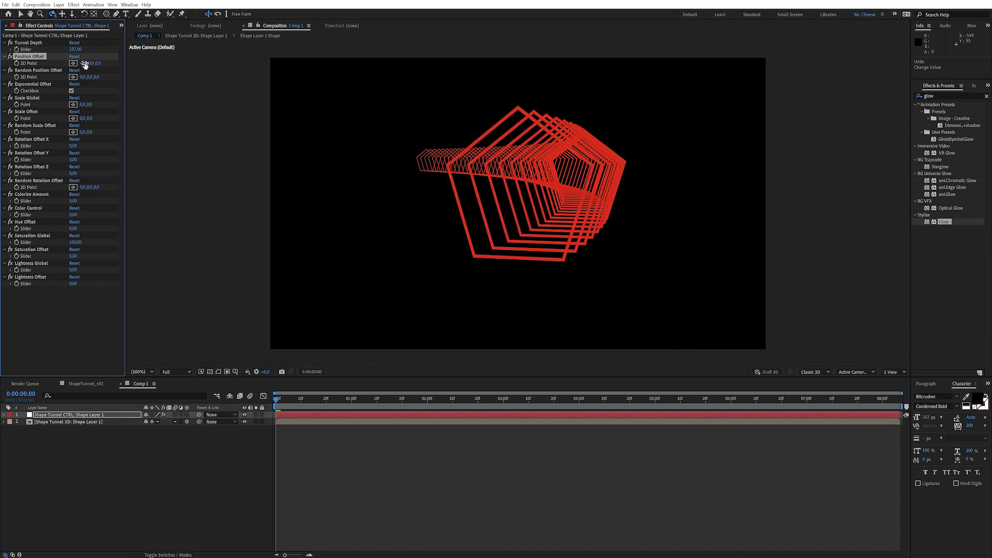
key("ctrl+z")
Step: Try a Scale Global change and undo it, then try small Scale Offset values on X and Y and return them to 0
mouse_move(84, 105)
left_mouse_down()
mouse_move(94, 104)
mouse_move(85, 118)
left_mouse_up()
key("ctrl+z")
key("Down")
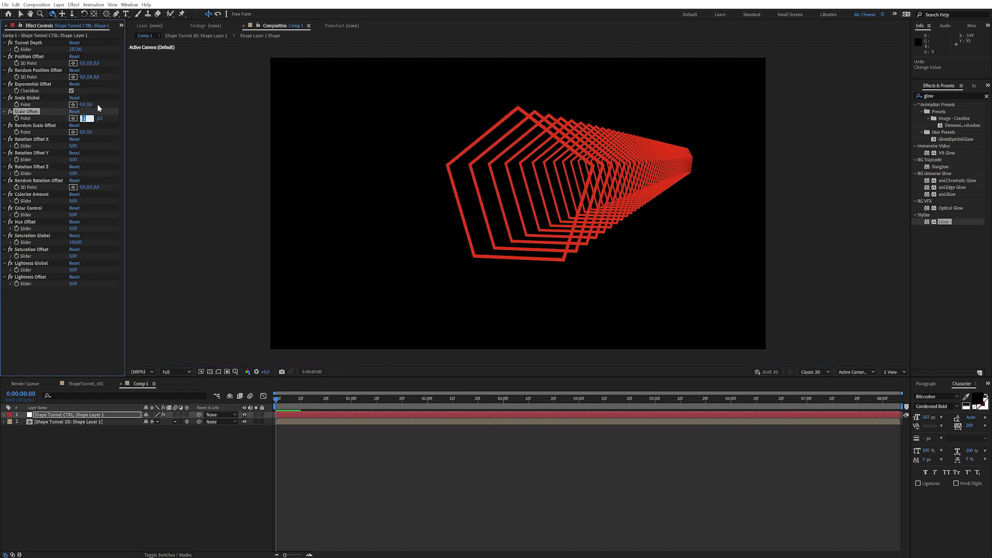
key("Up")
key("Down")
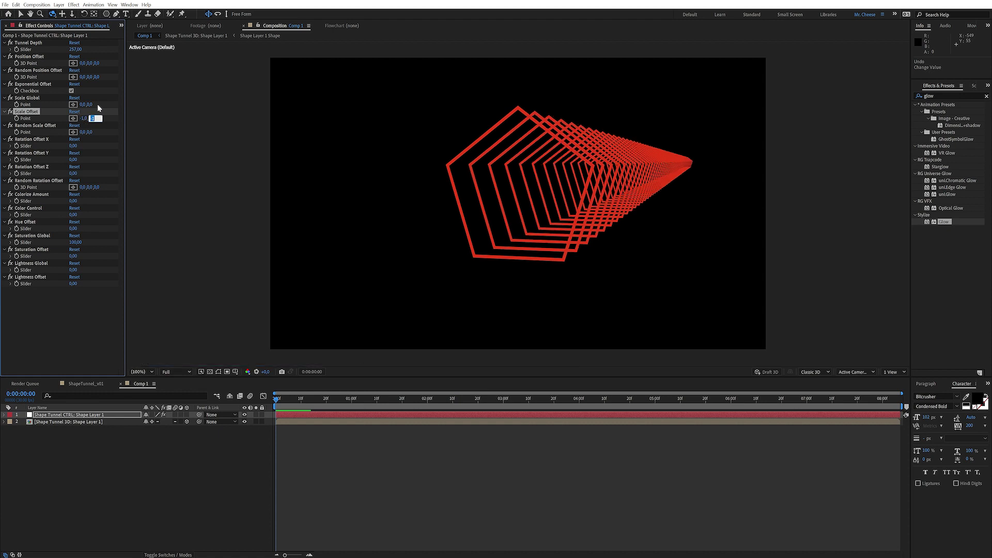
key("Up")
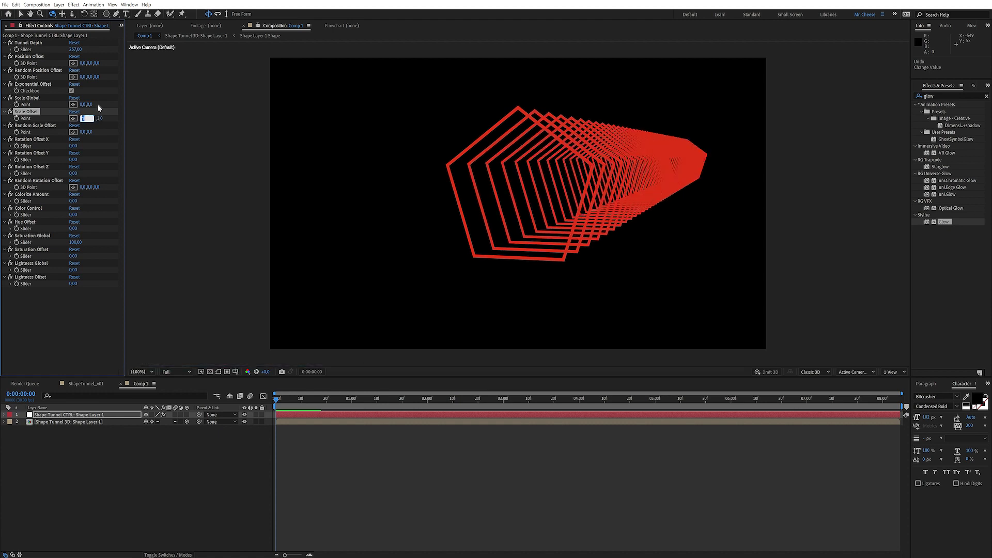
key("Return")
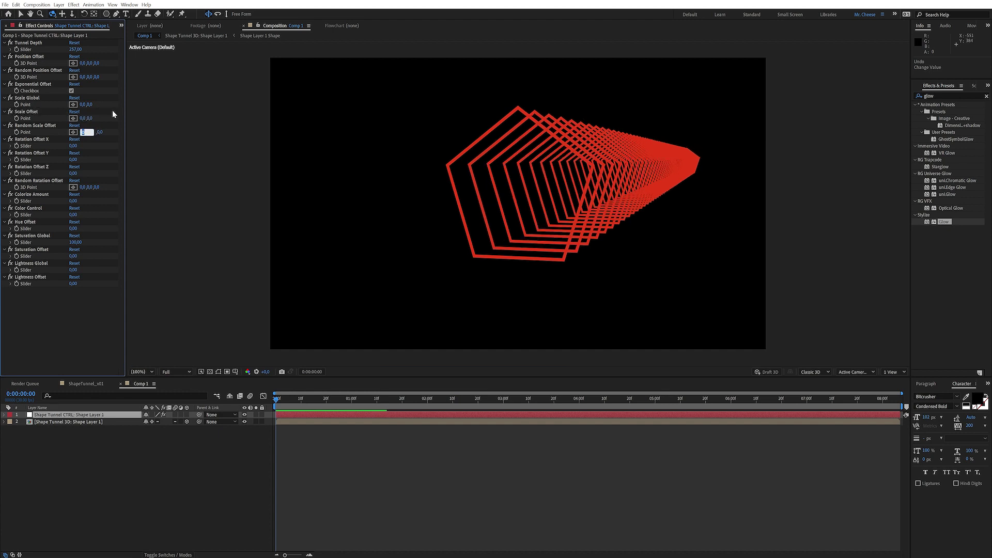
Step: Try a Random Scale Offset of 10 on the X axis of the tunnel, then undo it
type("10")
key("Return")
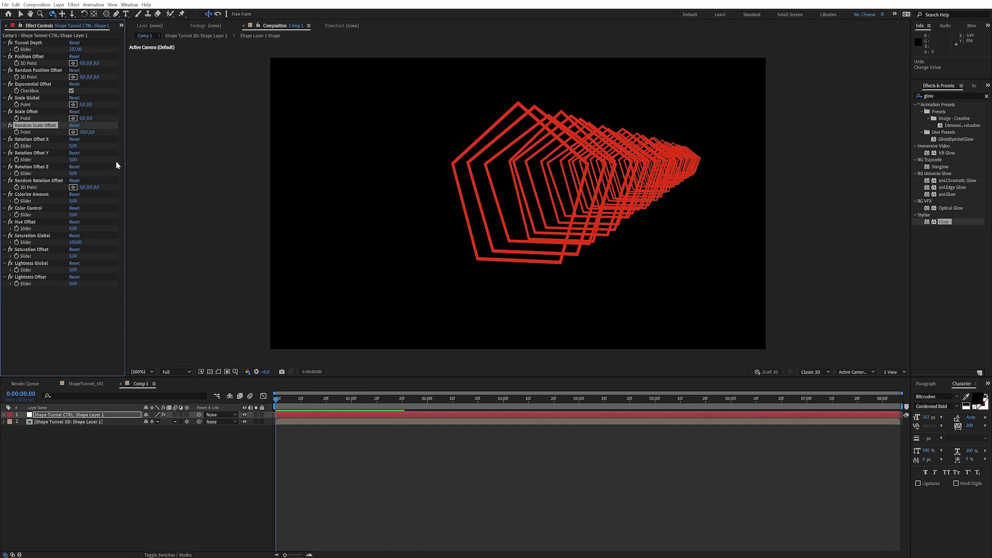
key("ctrl+z")
Step: Try rotation offsets on the tunnel, including Rotation Offset X and Z, then undo them
left_click_drag(73, 146, 91, 146)
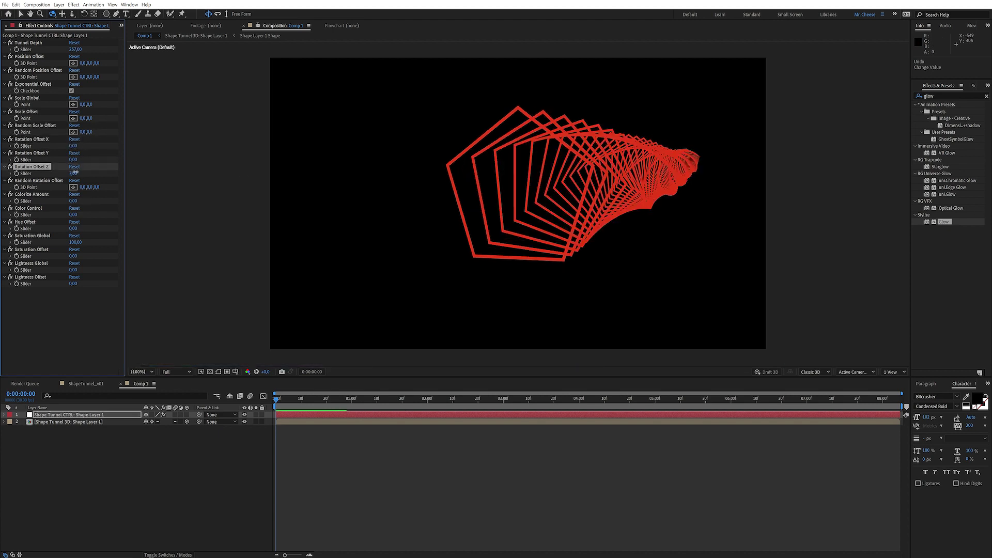
left_click_drag(73, 173, 111, 189)
key("ctrl+z")
key("ctrl+z")
key("ctrl+z")
key("ctrl+z")
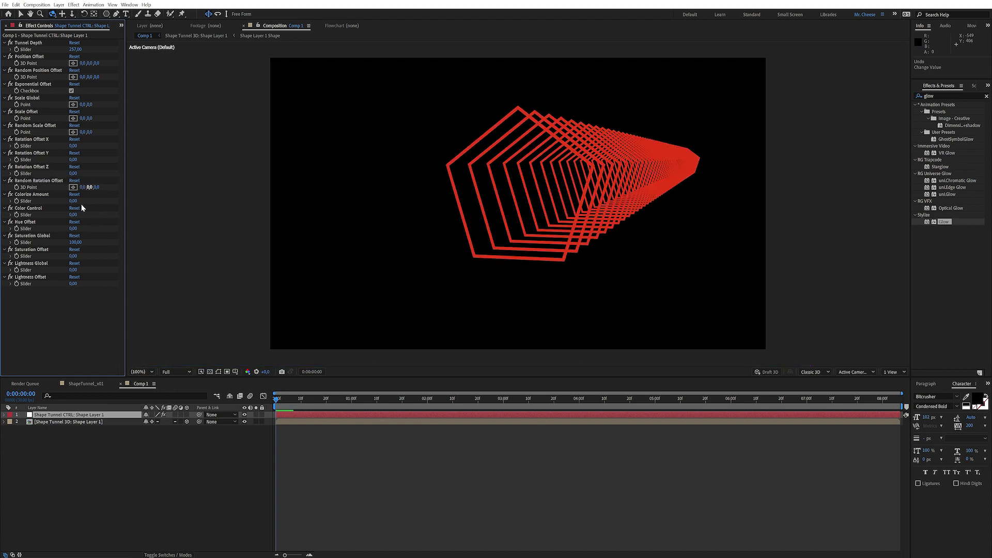
Step: Set the tunnel's Colorize Amount to 100 and its Color Control to 83
left_click(73, 201)
type("100")
key("Return")
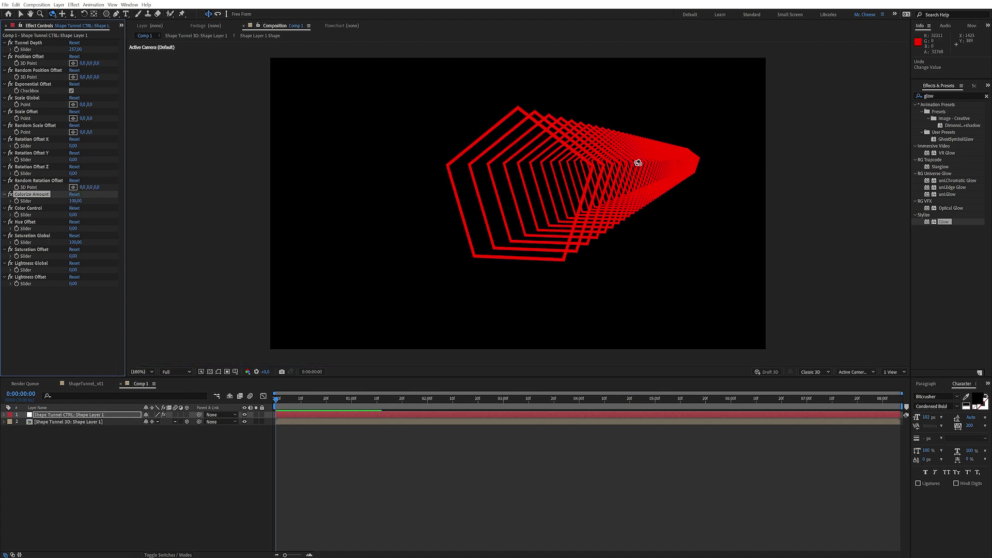
left_click_drag(72, 215, 105, 213)
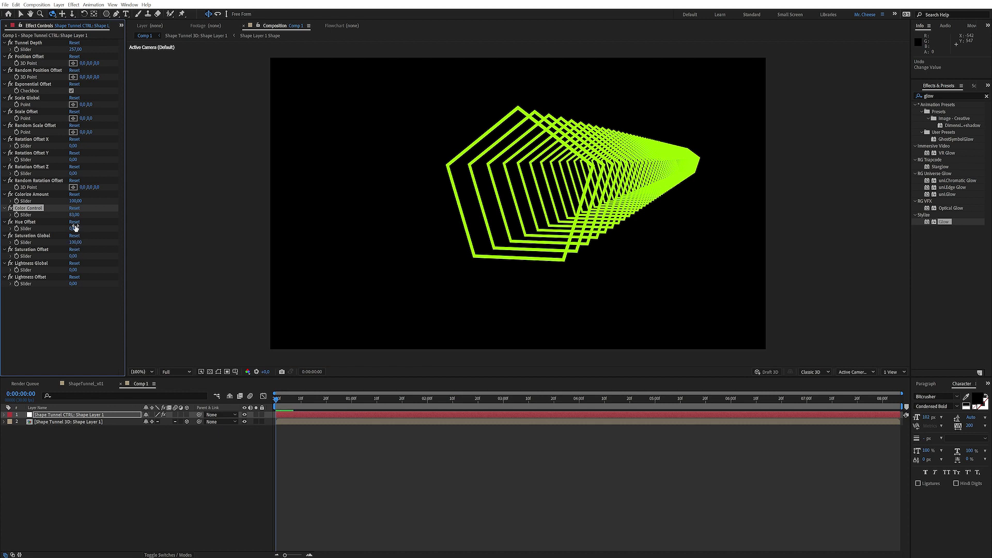
Step: Set Hue Offset to 6 and raise Color Control to 211 to spread a blue-based rainbow along the tunnel
key("Up")
key("Up")
key("Up")
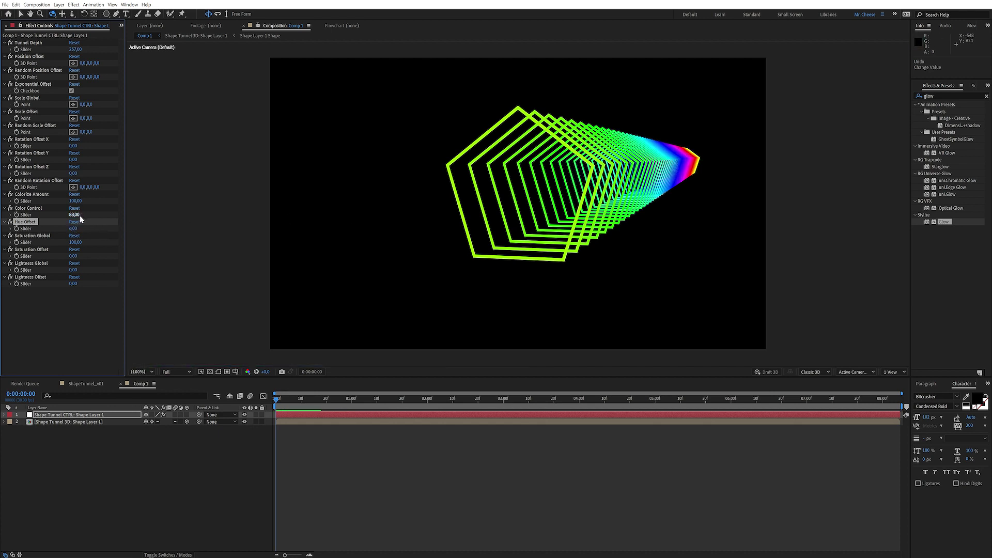
left_click_drag(76, 215, 98, 215)
Step: Try lowering Saturation Global to 20, then set it back to 100
left_click_drag(75, 242, 64, 243)
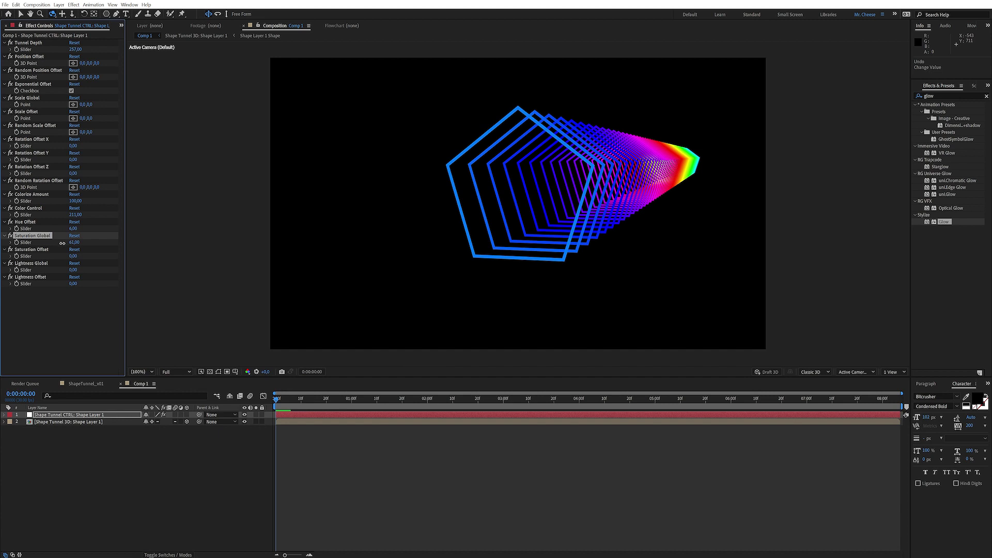
left_click(75, 243)
type("20")
key("Return")
left_click(72, 242)
type("100")
key("Return")
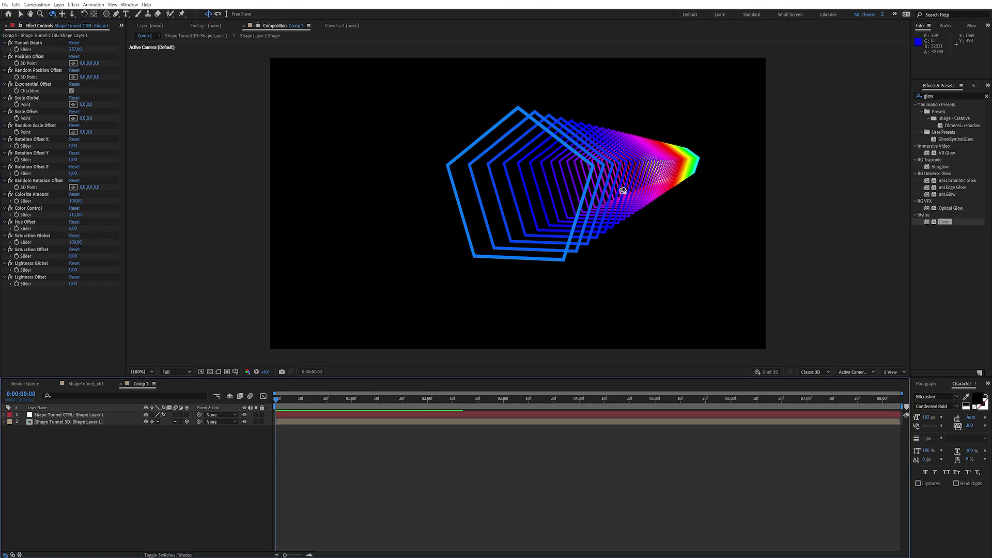
Step: Scatter the tunnel's pentagons by raising Random Position Offset on the X, Y and Z axes of the Shape Tunnel CTRL layer
left_click(47, 288)
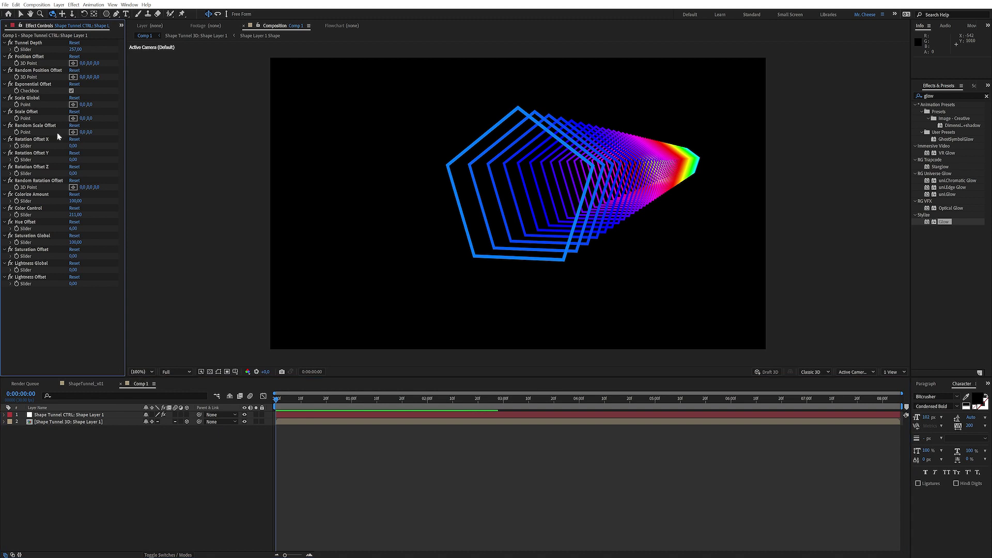
left_click(85, 414)
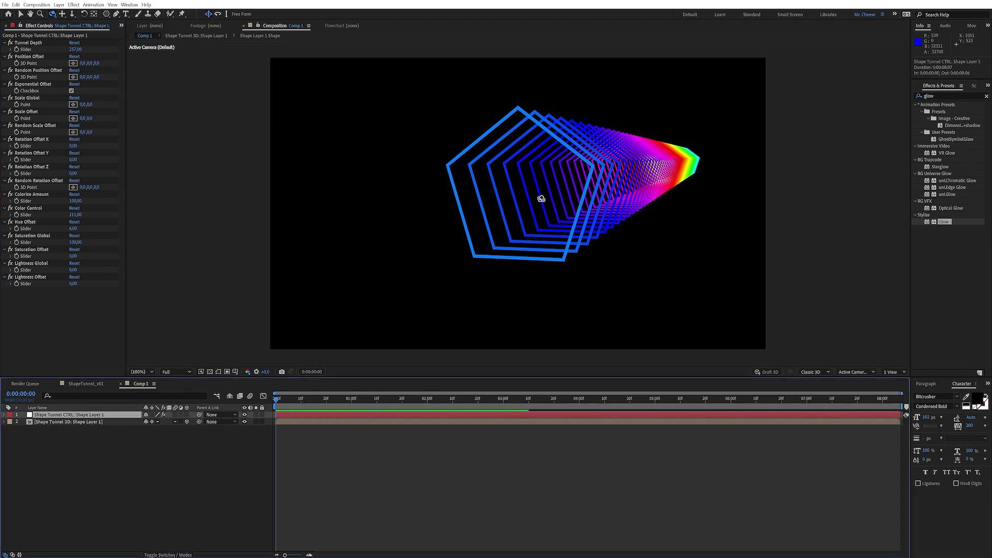
left_click_drag(532, 202, 545, 199)
left_click_drag(525, 195, 571, 128)
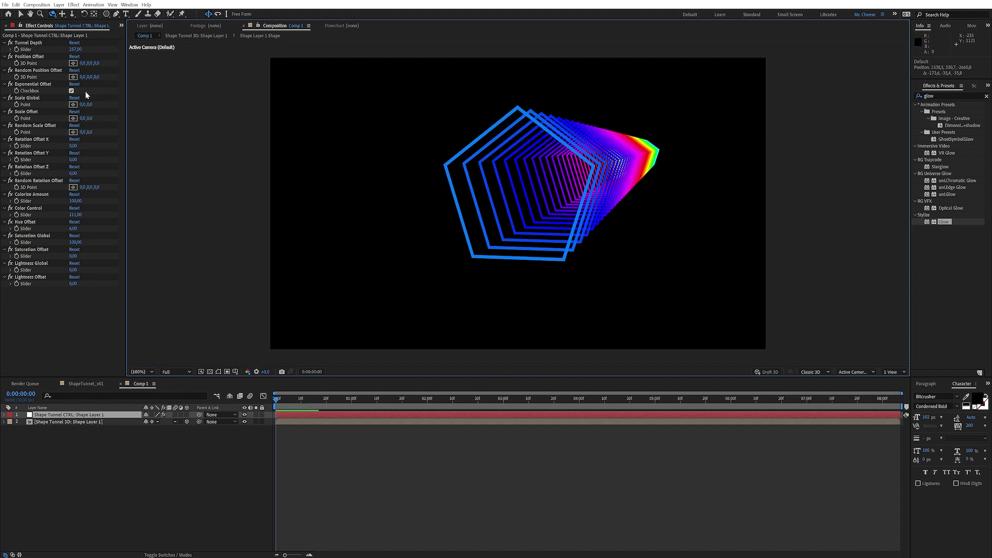
left_click_drag(83, 76, 94, 78)
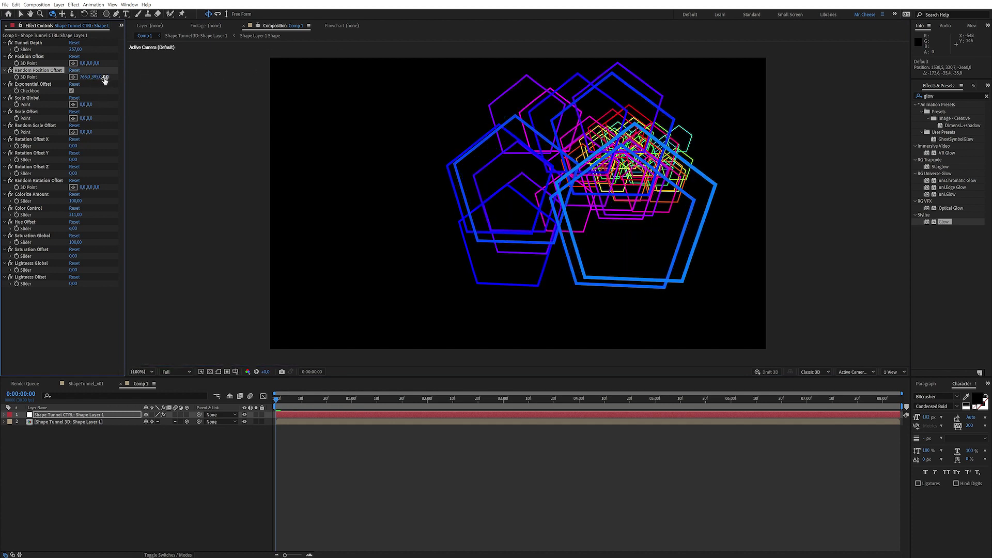
left_click_drag(217, 72, 274, 80)
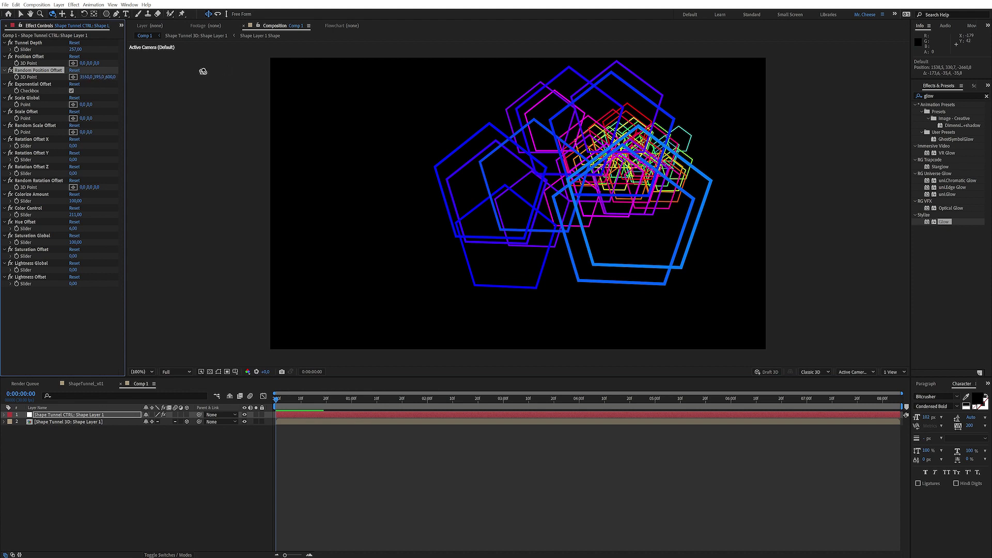
left_click_drag(97, 78, 339, 59)
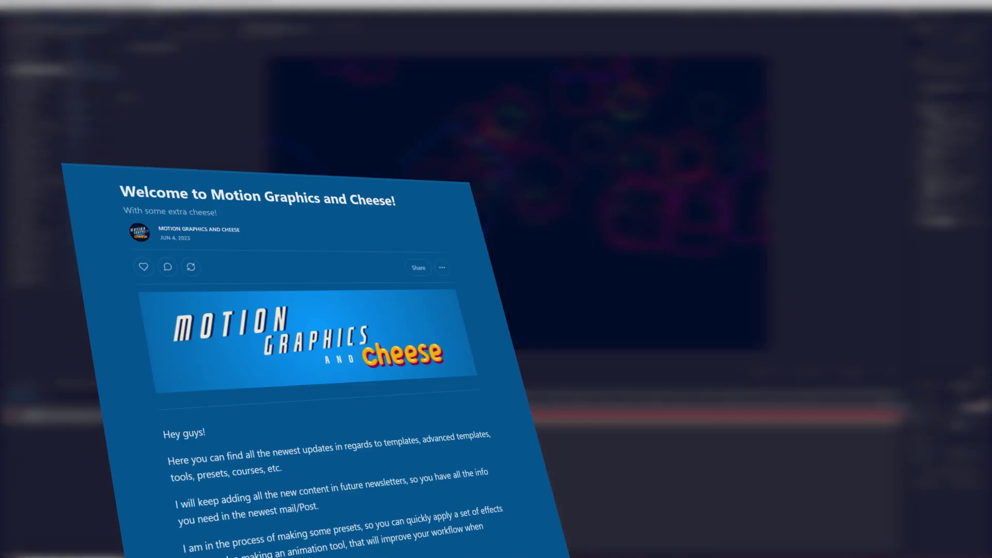